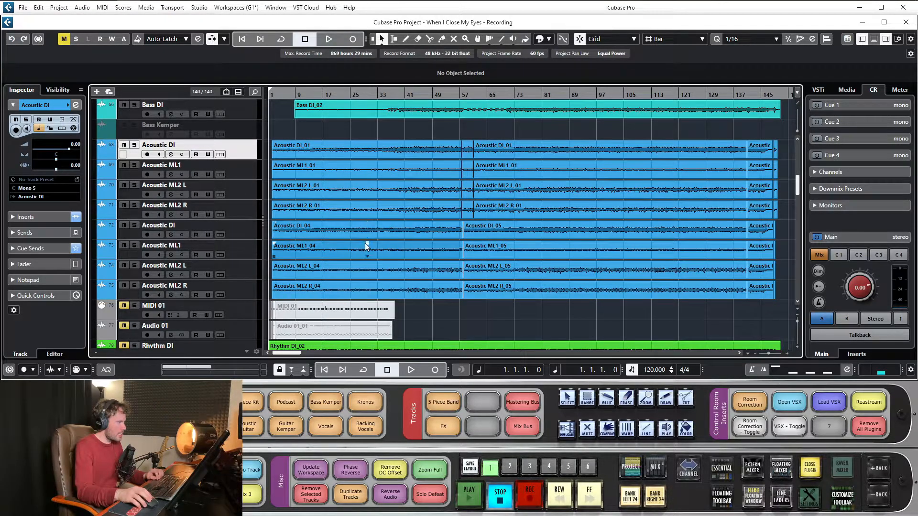
- Open the audio mixdown export settings and expand the Export Queue section
scroll(362, 248, "down", 5)
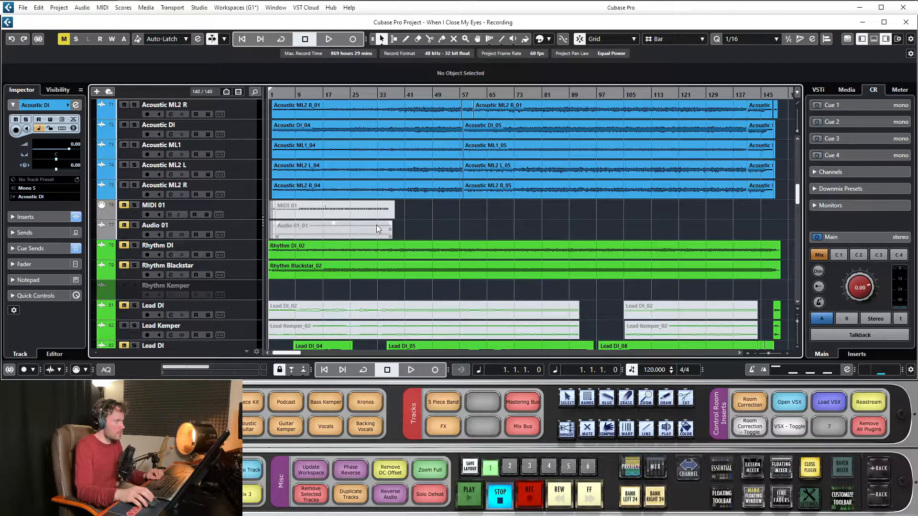
scroll(492, 197, "down", 5)
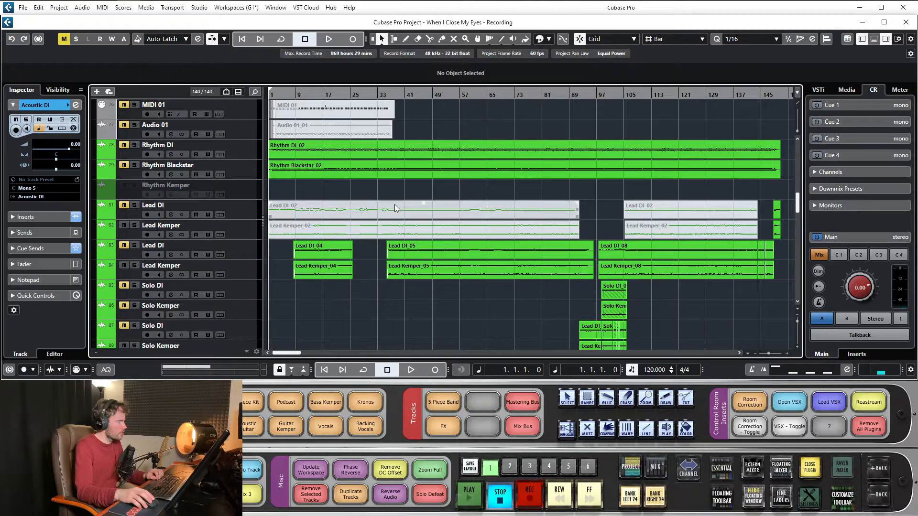
scroll(358, 194, "up", 10)
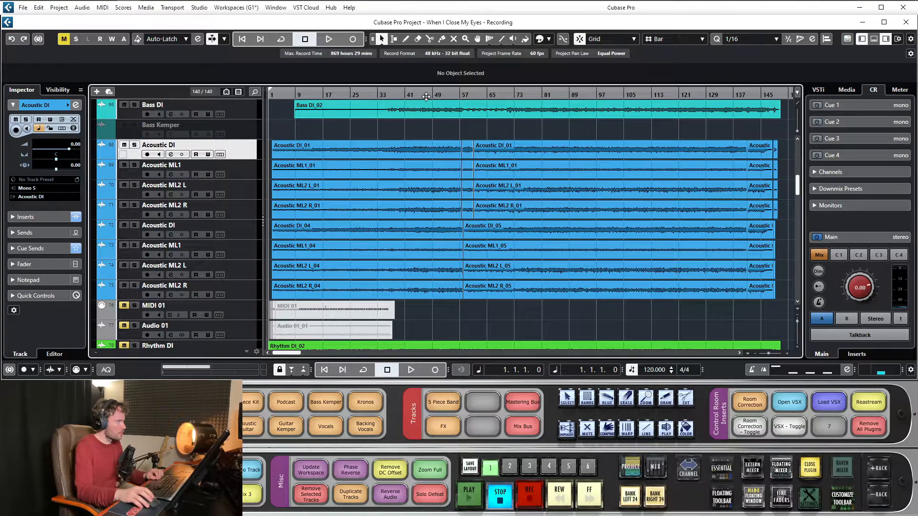
left_click(23, 7)
mouse_move(76, 156)
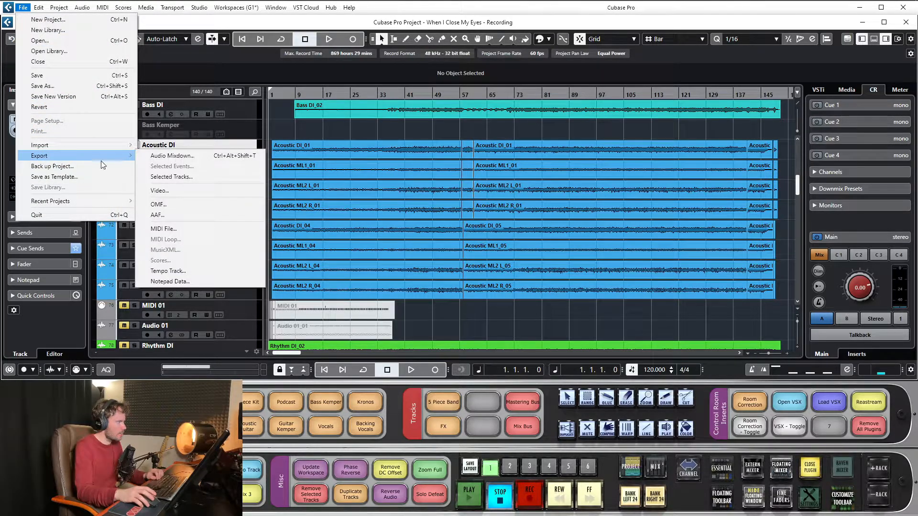
left_click(182, 158)
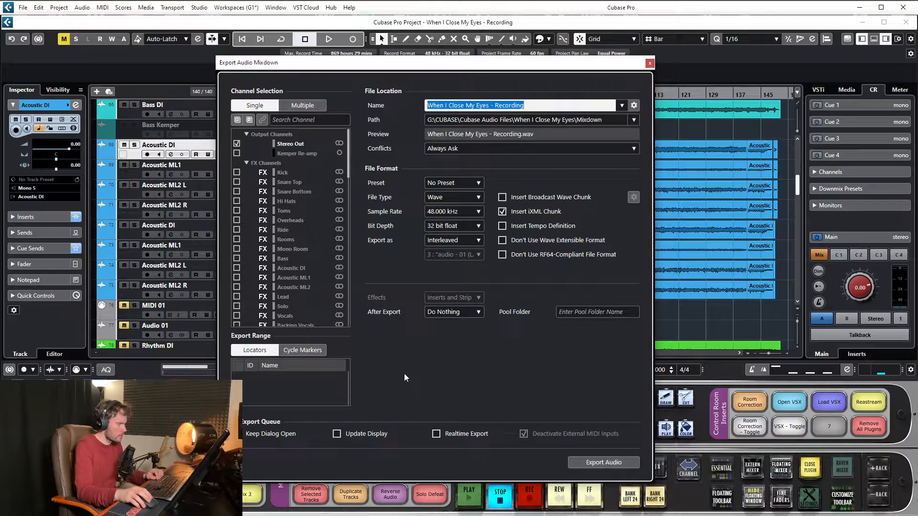
left_click(274, 421)
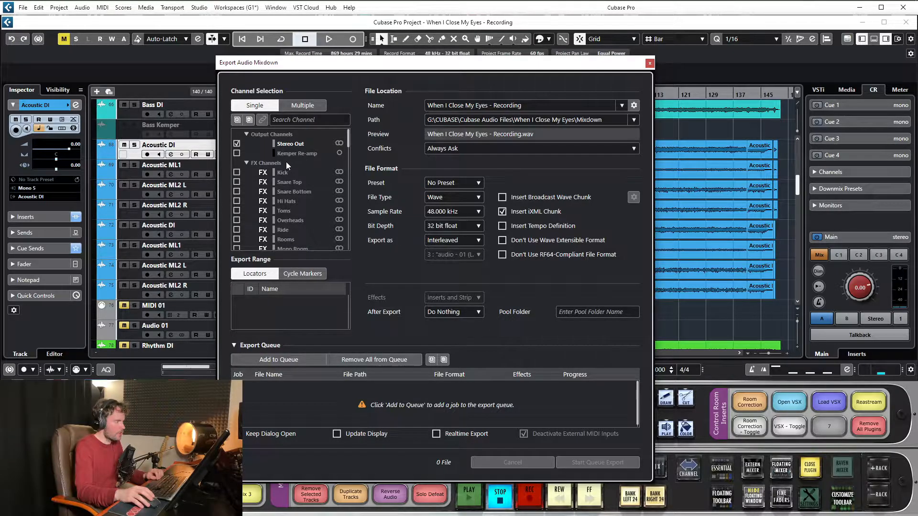
- Add the Drum Master and Bass Master channels to the export queue as separate jobs
scroll(348, 145, "down", 3)
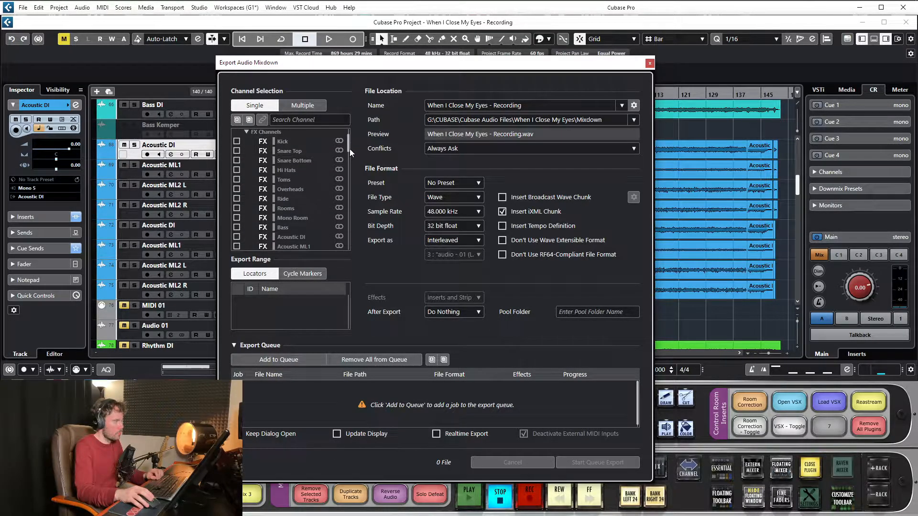
scroll(349, 148, "up", 5)
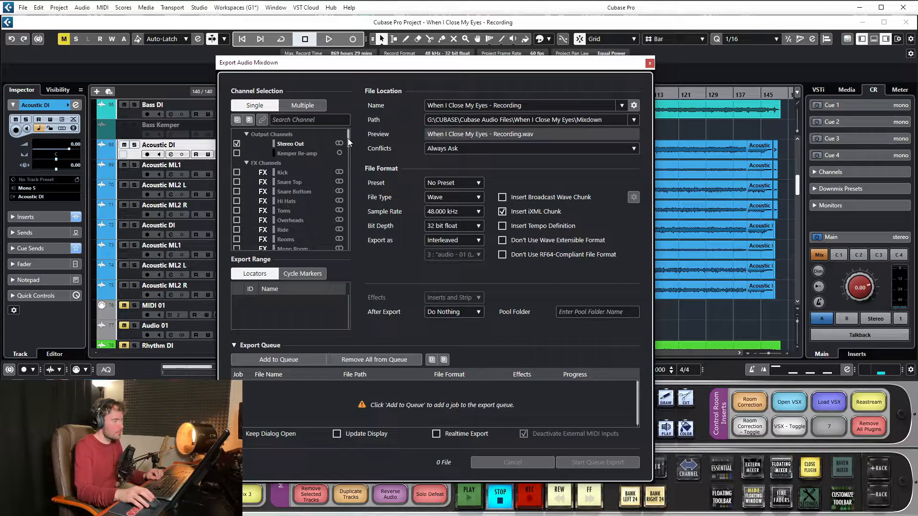
left_click_drag(348, 139, 350, 173)
left_click(236, 171)
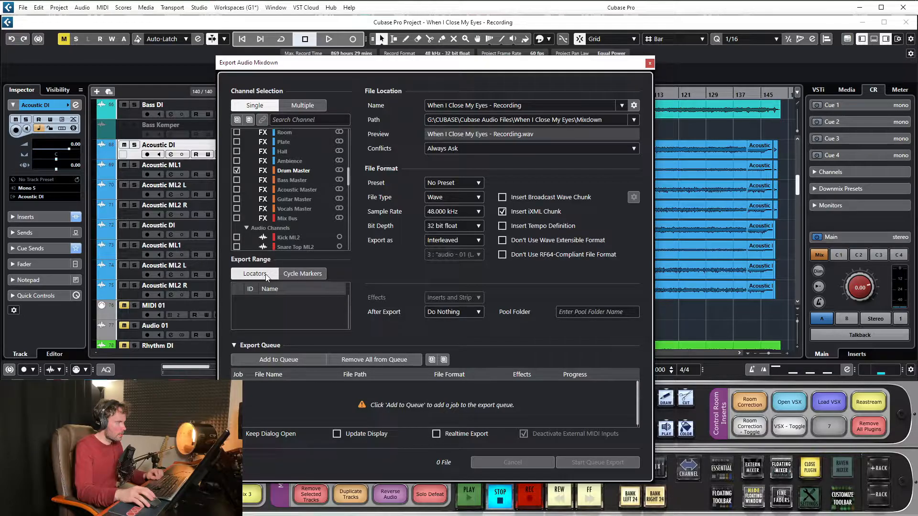
left_click(272, 360)
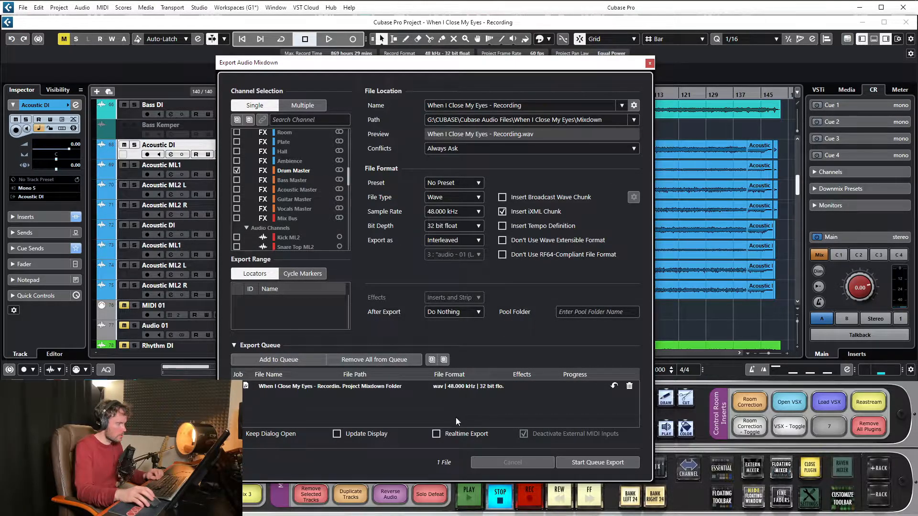
left_click(236, 180)
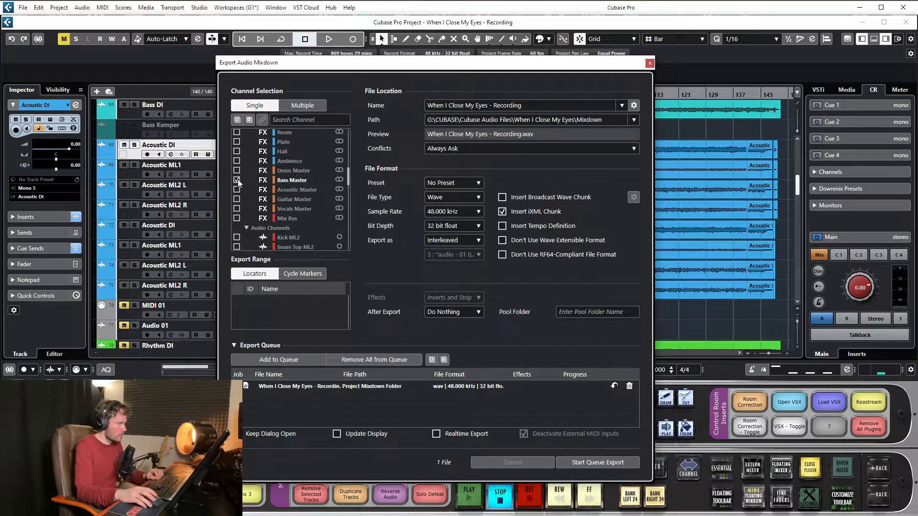
left_click(292, 360)
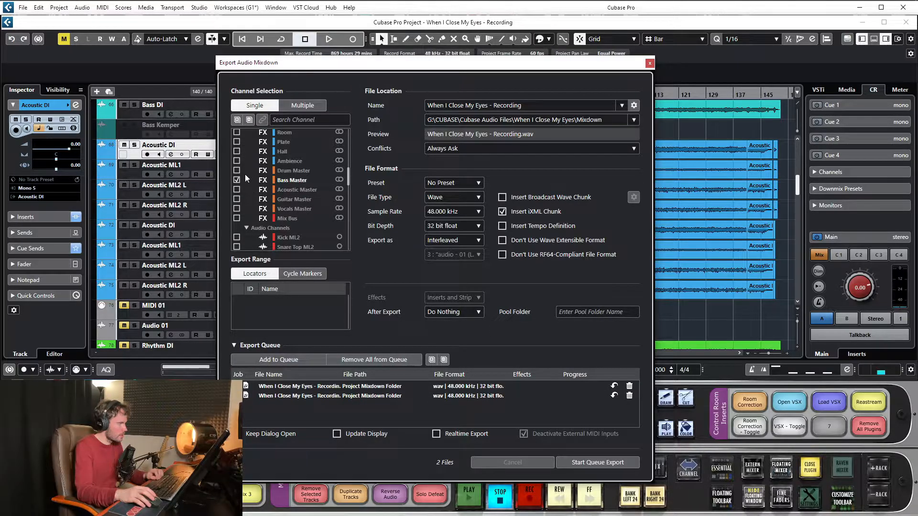
- Queue separate export jobs for the Acoustic Master, Guitar Master and Vocals Master channels
left_click(236, 189)
left_click(306, 359)
left_click(237, 198)
left_click(311, 358)
left_click(237, 208)
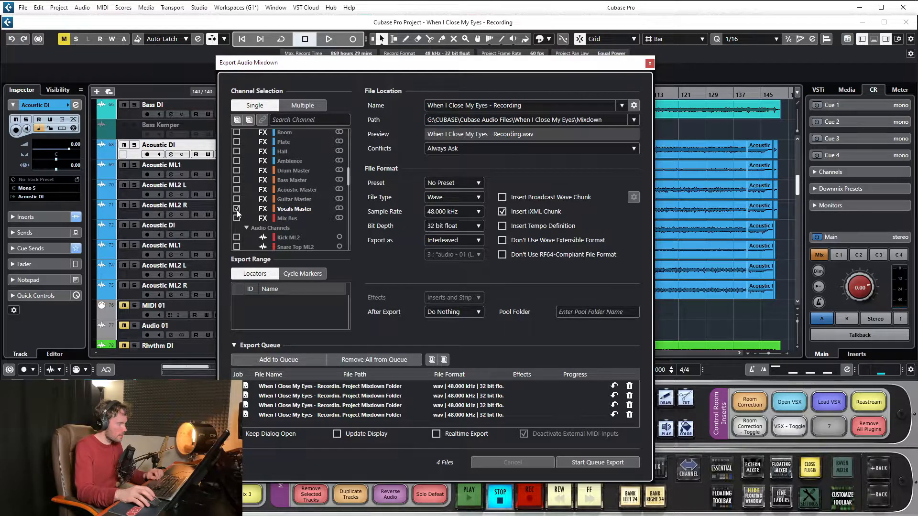
left_click(307, 358)
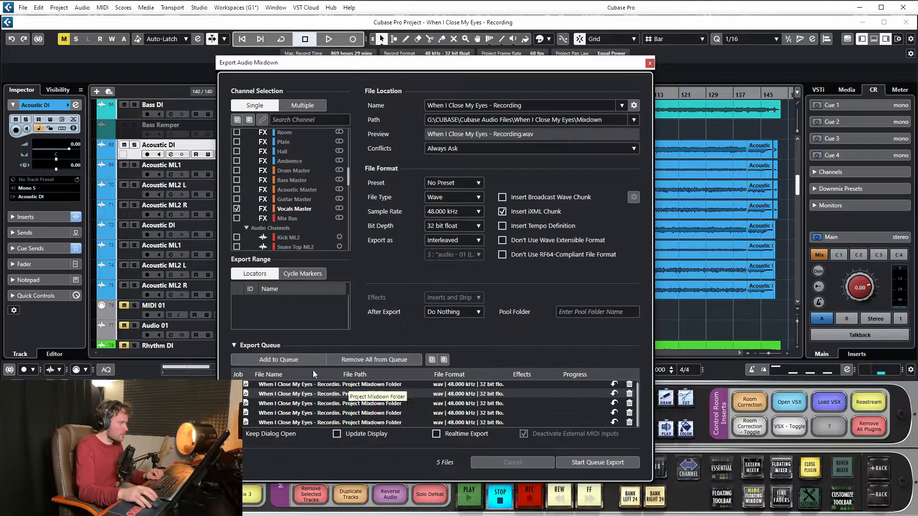
- Delete all five jobs from the export queue and collapse the queue section
scroll(298, 175, "up", 3)
scroll(297, 171, "up", 4)
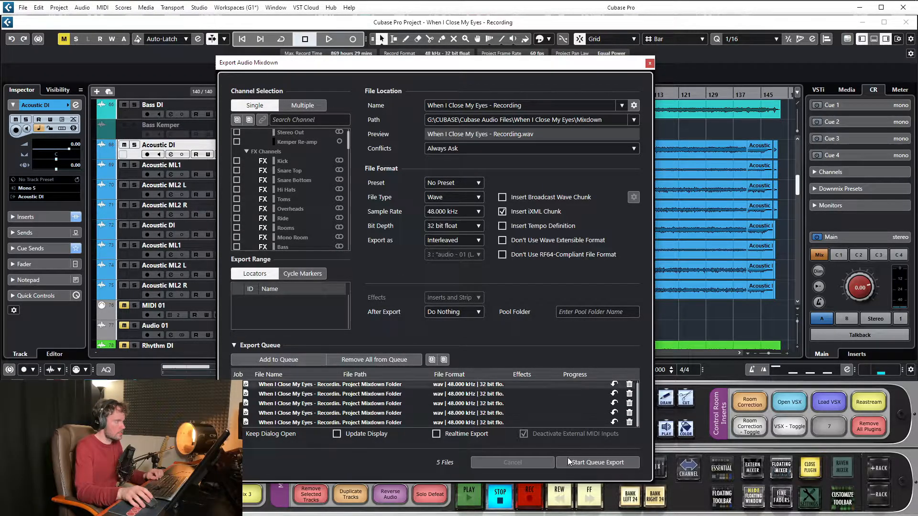
left_click_drag(345, 142, 345, 248)
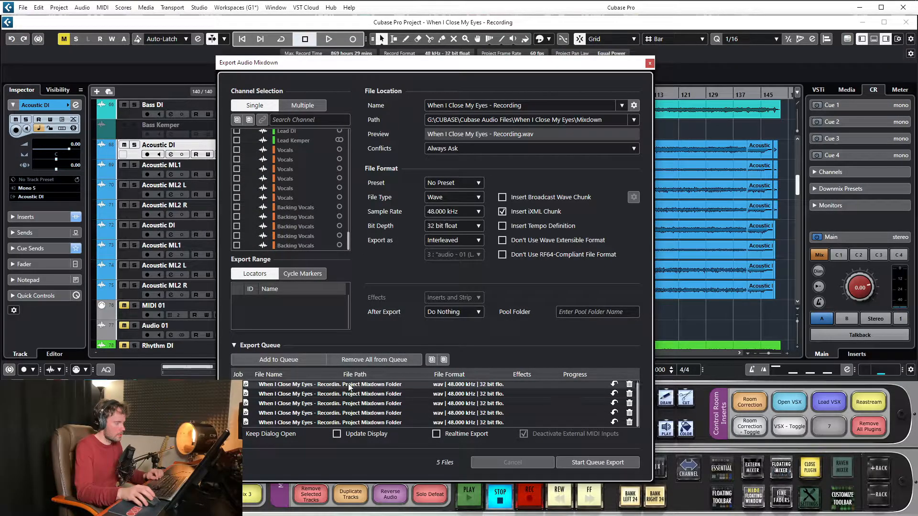
left_click(630, 386)
left_click(630, 385)
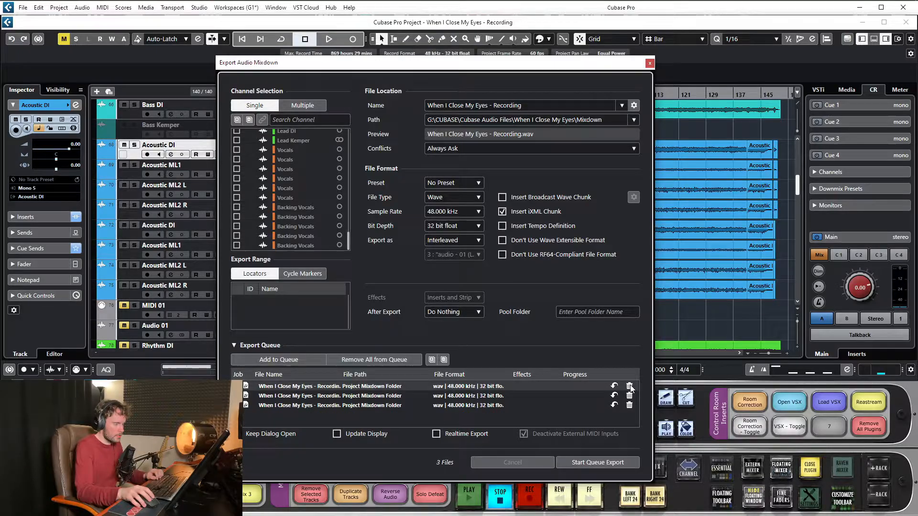
left_click(630, 385)
left_click(631, 385)
left_click(630, 386)
left_click(253, 346)
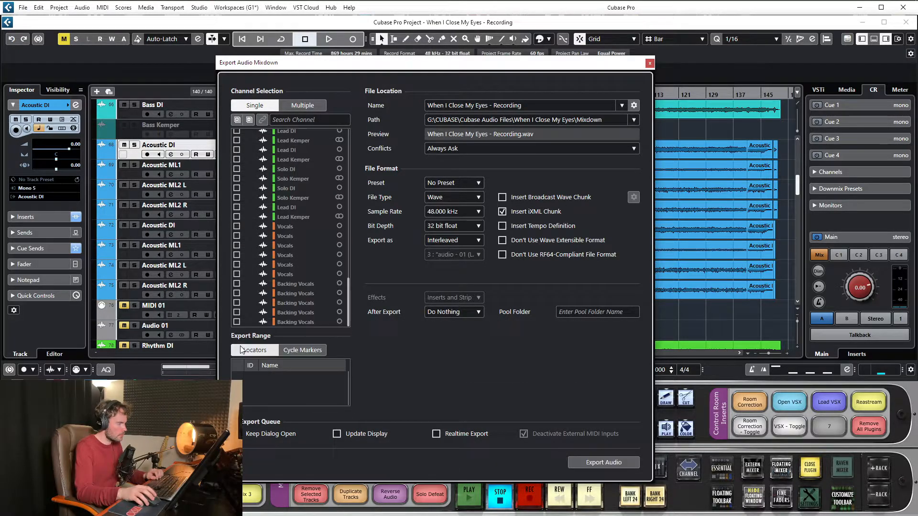
- Switch channel selection to Multiple, tick the Kick, Snare Top, Snare Bottom and Hi Hats FX channels, and untick them again
scroll(294, 230, "up", 15)
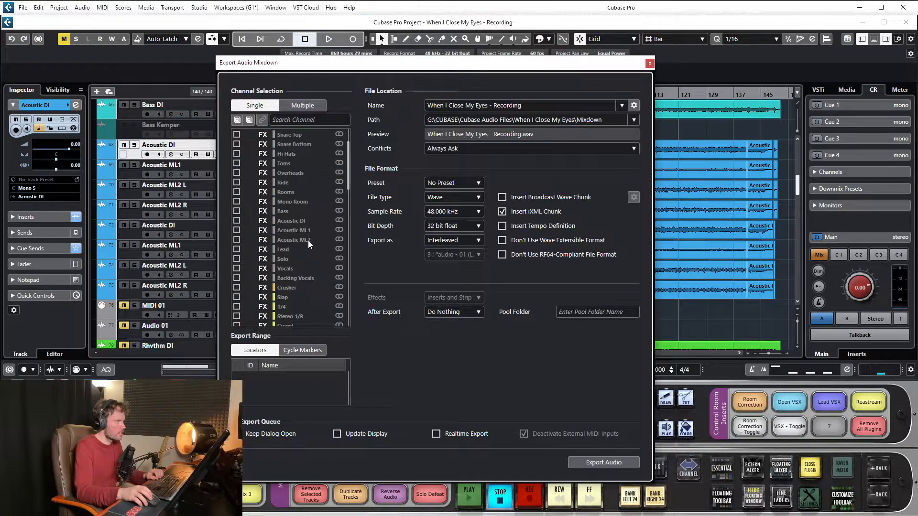
left_click(297, 107)
left_click(237, 173)
left_click(237, 182)
left_click(237, 191)
left_click(237, 202)
left_click(237, 202)
left_click(237, 192)
left_click(237, 182)
left_click(236, 172)
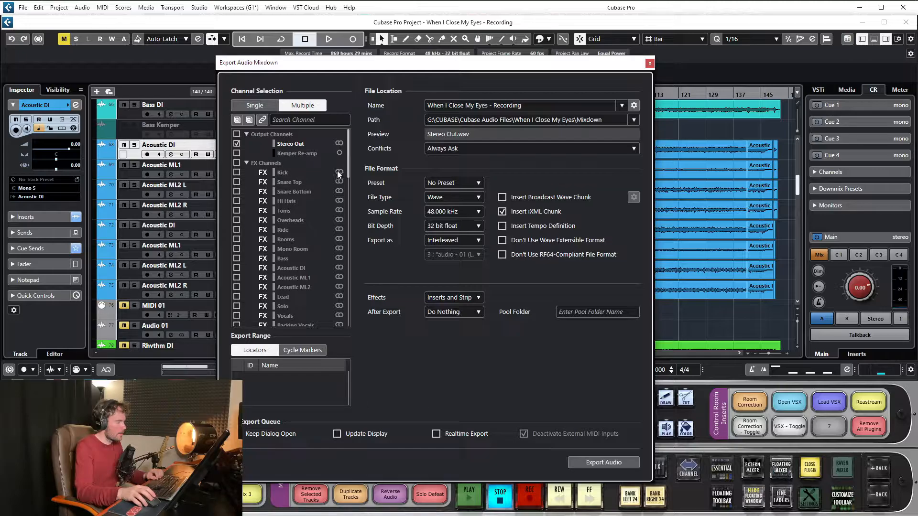
- Select the Kick, Snare Top, Snare Bottom, Hi Hats and Toms FX channels for the multiple-channel export
left_click(237, 172)
left_click(237, 182)
left_click(237, 192)
left_click(237, 202)
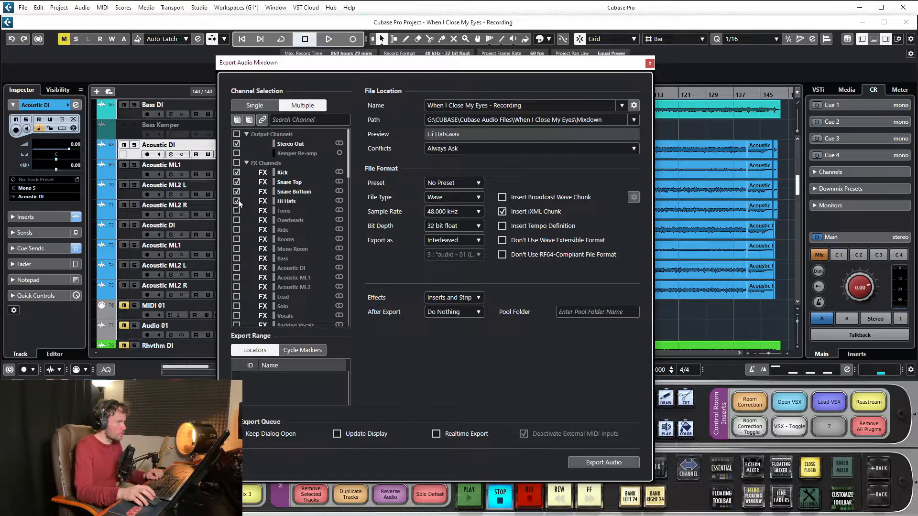
left_click(236, 211)
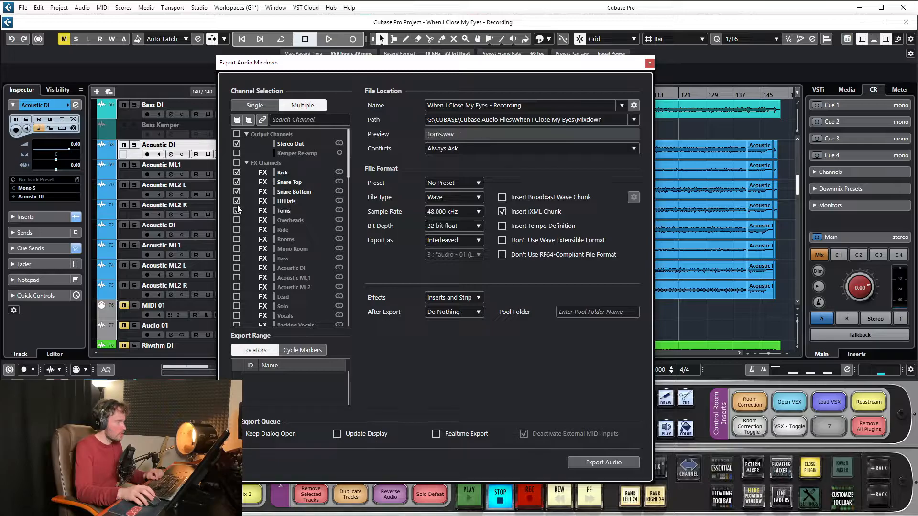
- Return channel selection to Single and close the export settings without exporting
left_click(262, 107)
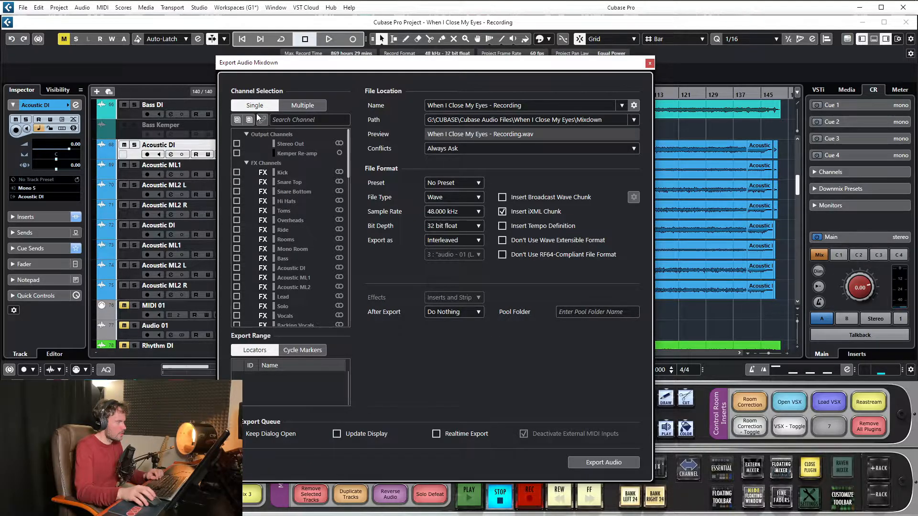
scroll(316, 214, "down", 10)
scroll(308, 211, "up", 5)
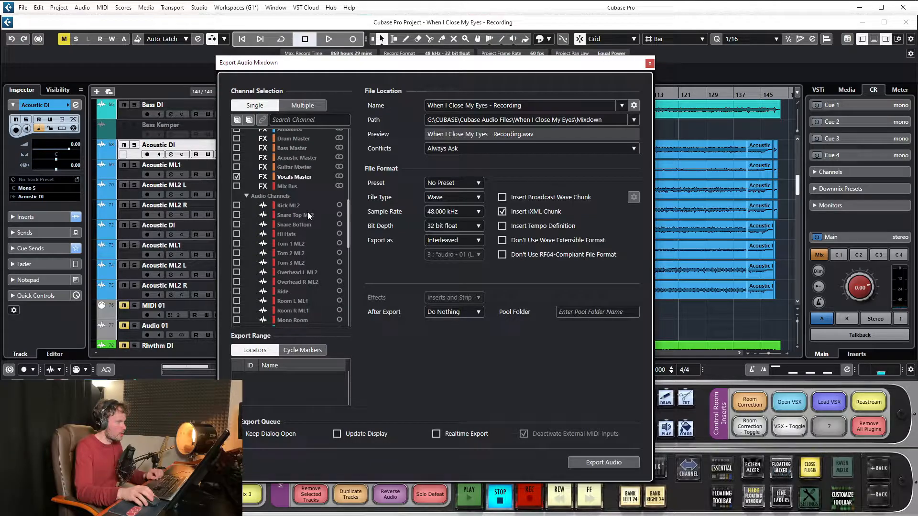
scroll(240, 218, "up", 3)
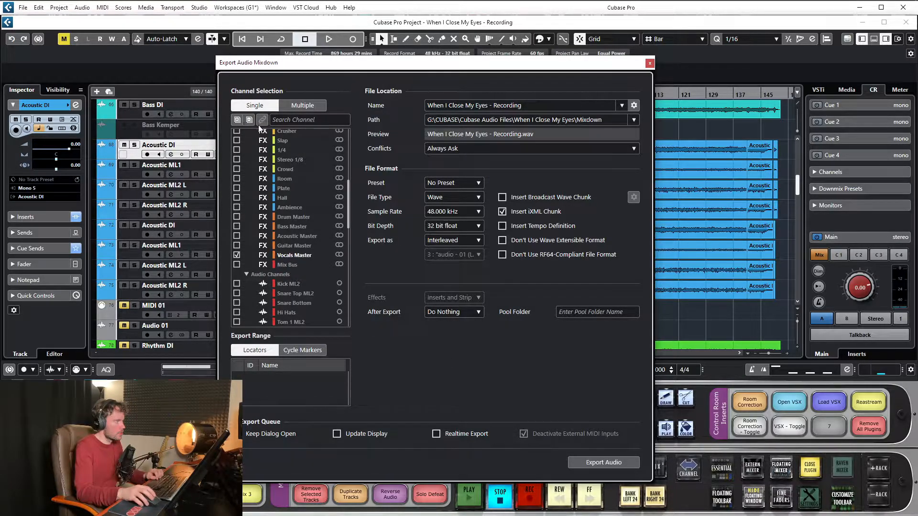
left_click(651, 64)
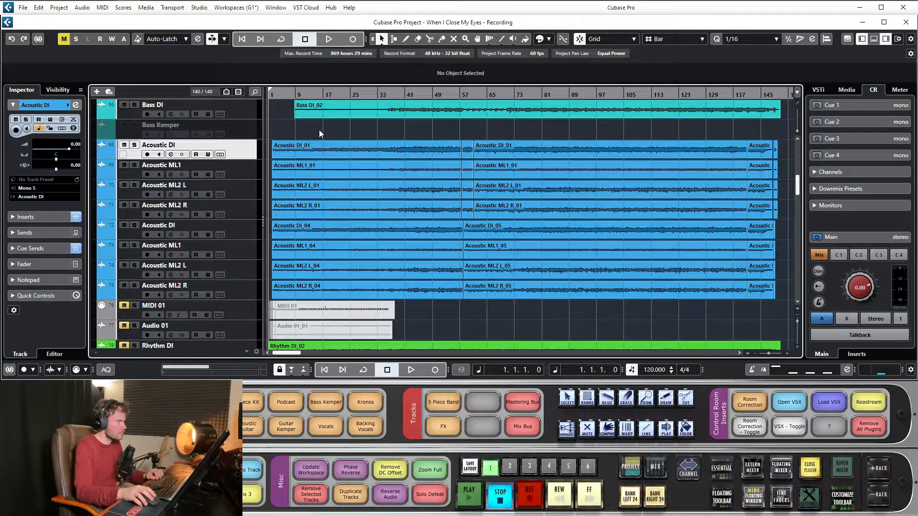
- Add a chord track directly below the first Acoustic DI track
scroll(369, 194, "up", 3)
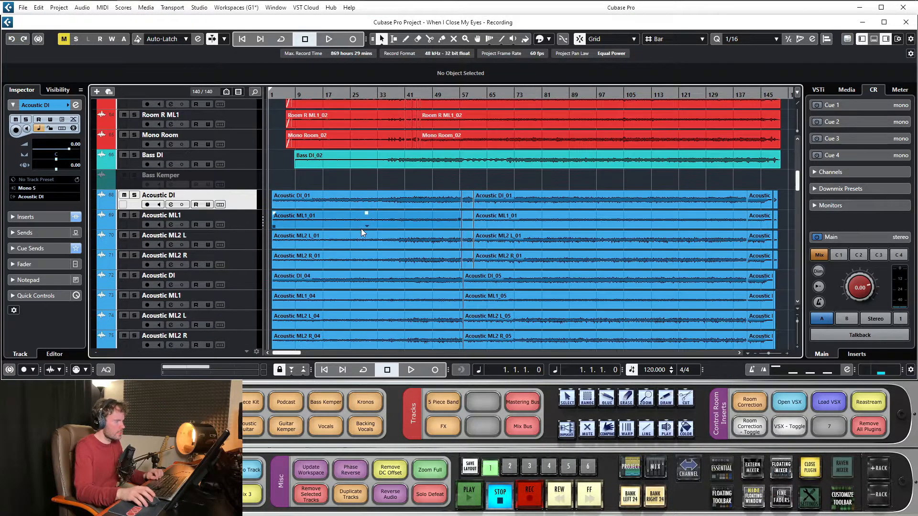
right_click(242, 200)
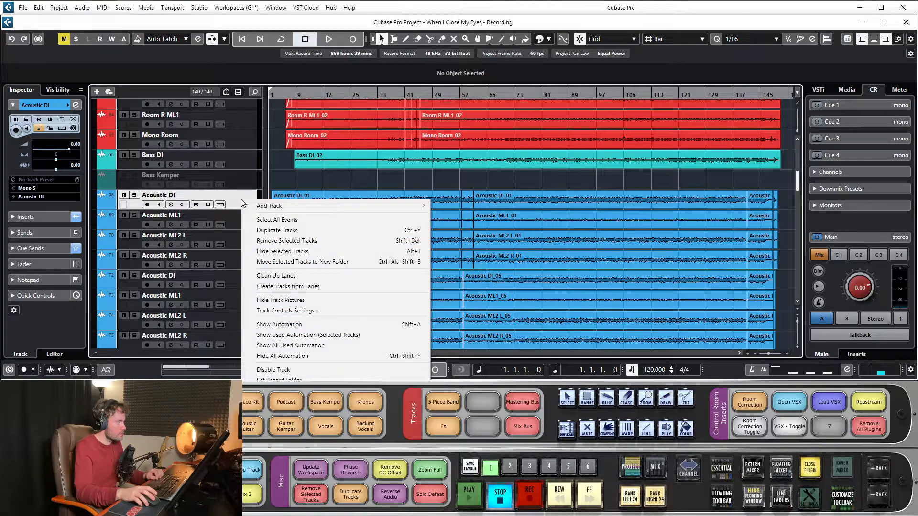
mouse_move(298, 206)
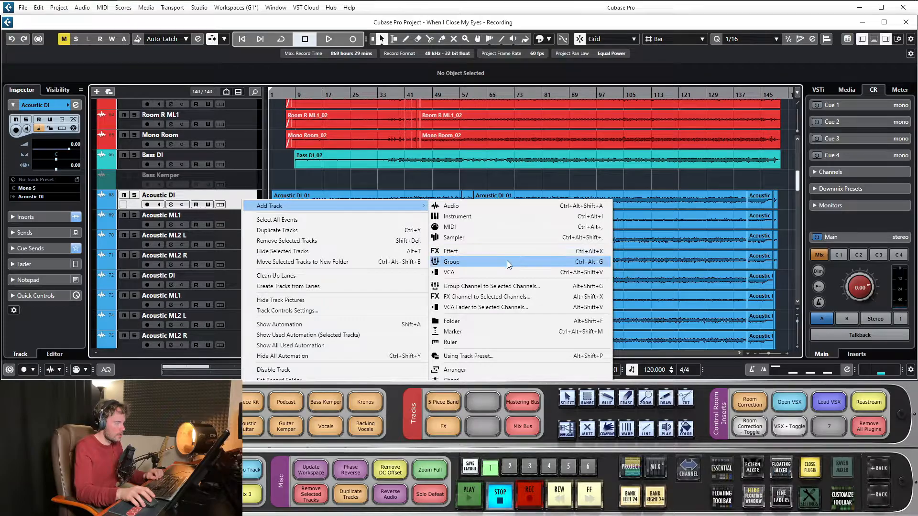
left_click(453, 379)
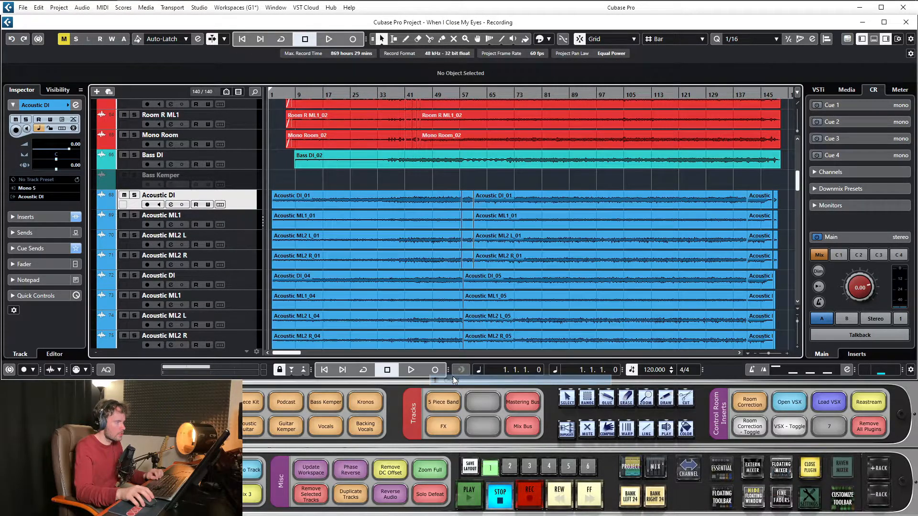
right_click(216, 213)
left_click(202, 212)
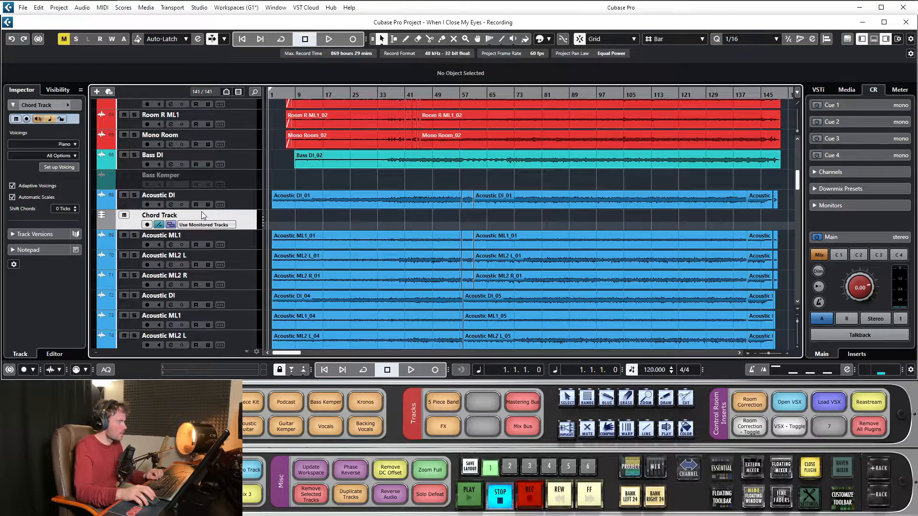
- Generate chord events by placing the first Acoustic DI_01 audio event onto the chord track
scroll(335, 182, "down", 2)
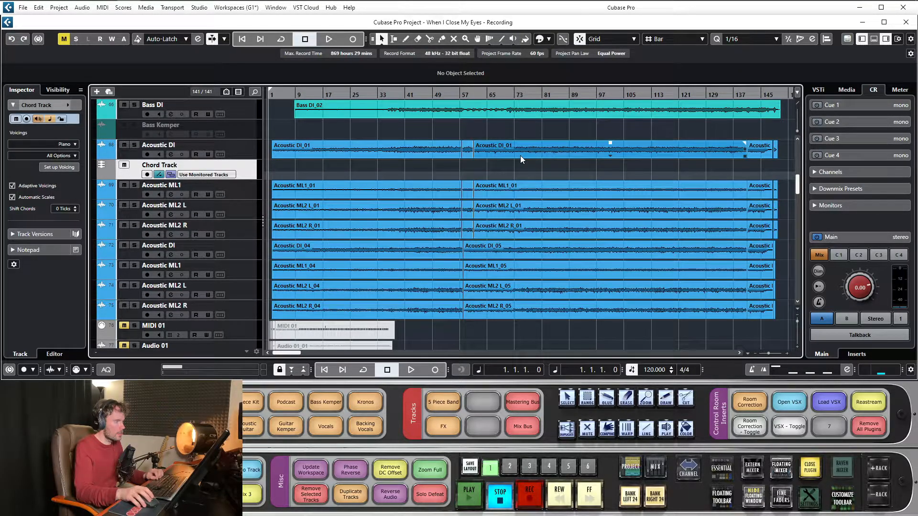
left_click_drag(325, 96, 325, 98)
key("period")
left_click_drag(374, 149, 374, 165)
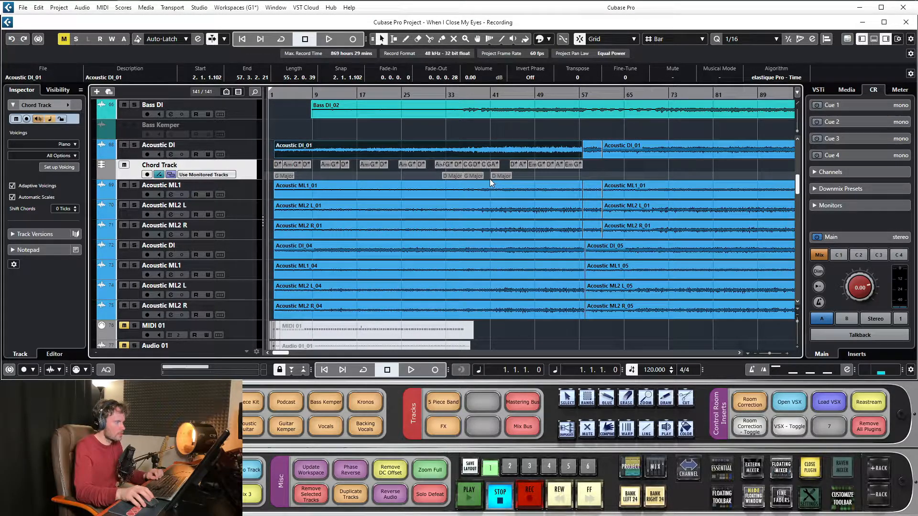
- Solo the first Acoustic DI track and play the project from bar 2 to check the detected chords
left_click_drag(405, 97, 184, 177)
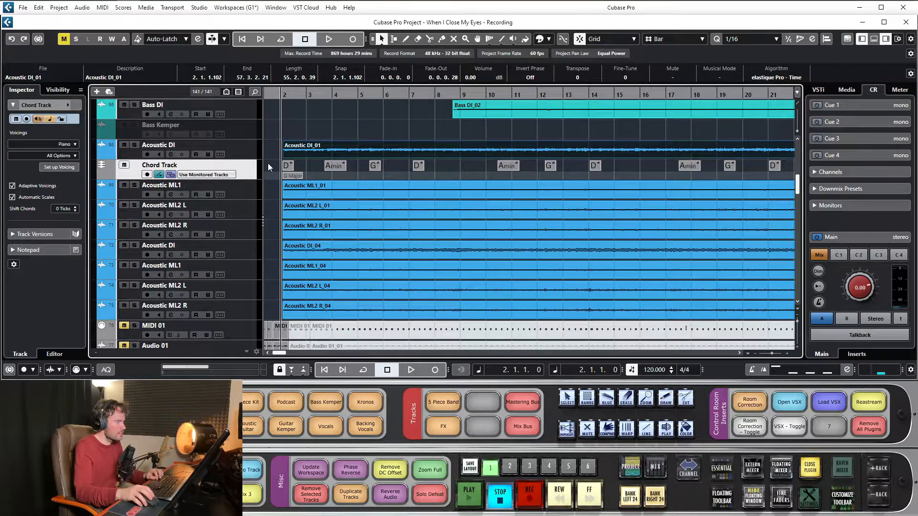
left_click(135, 144)
key("space")
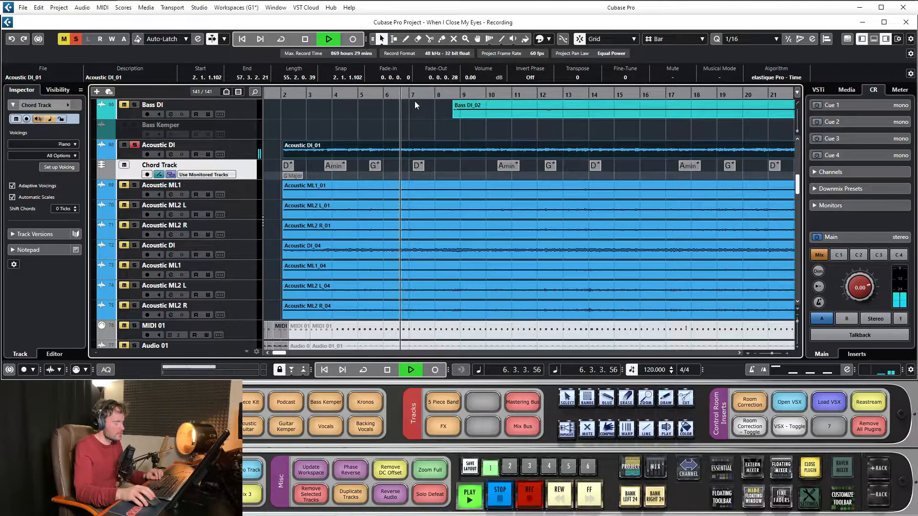
- Select the A chord event near bar 32 on the chord track and play from bar 32 to check it
key("space")
mouse_move(422, 97)
left_mouse_down()
mouse_move(586, 90)
mouse_move(422, 105)
left_mouse_up()
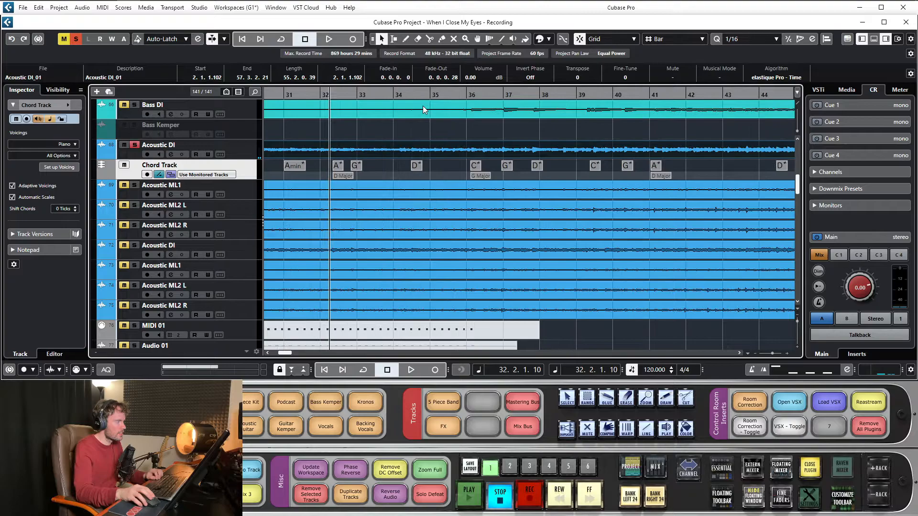
left_click(340, 166)
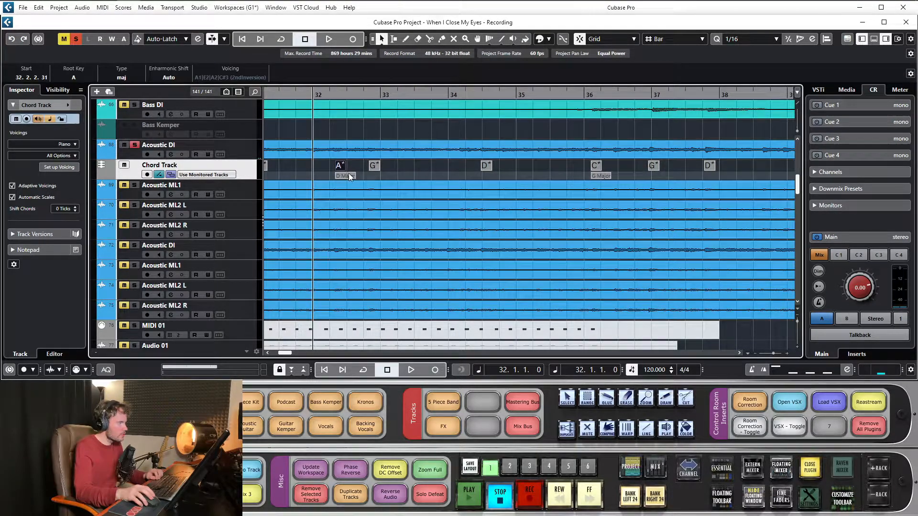
left_click(334, 97)
key("space")
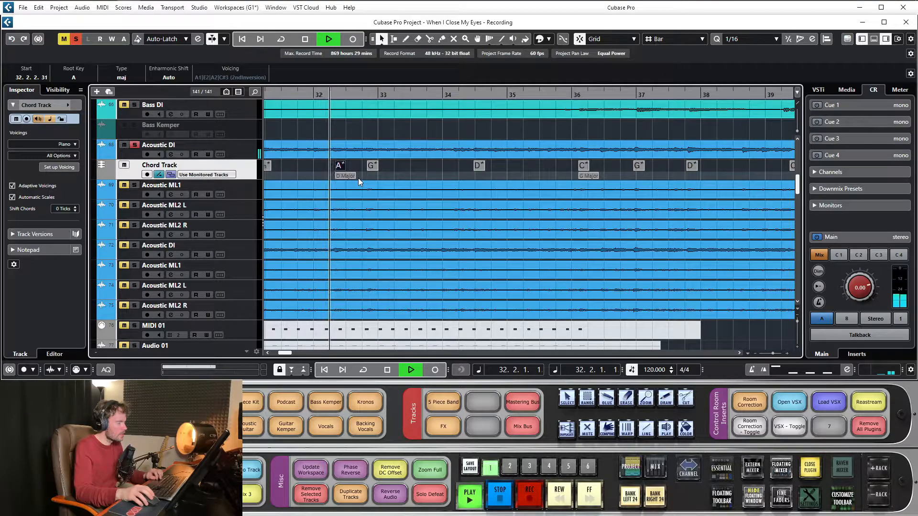
key("space")
- Play the soloed acoustic guitar from bar 31 through the A chord near bar 32
key("g")
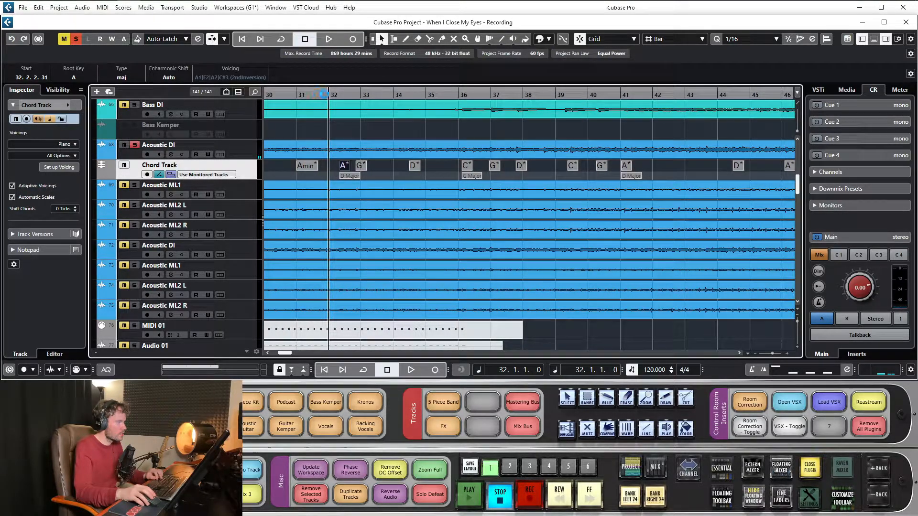
left_click_drag(336, 95, 357, 113)
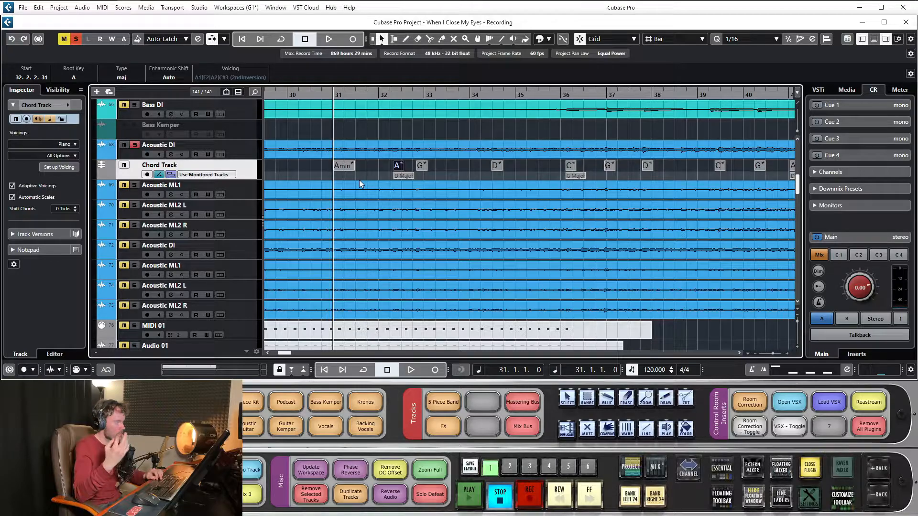
key("space")
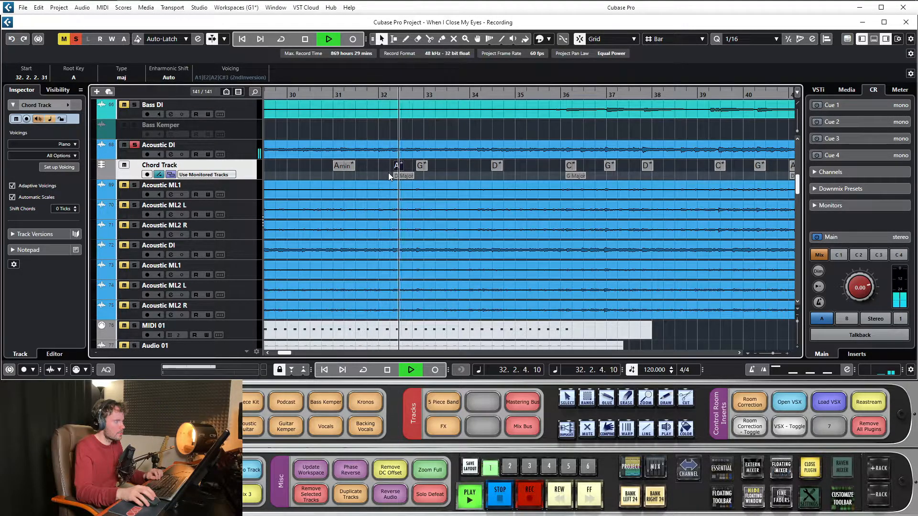
key("space")
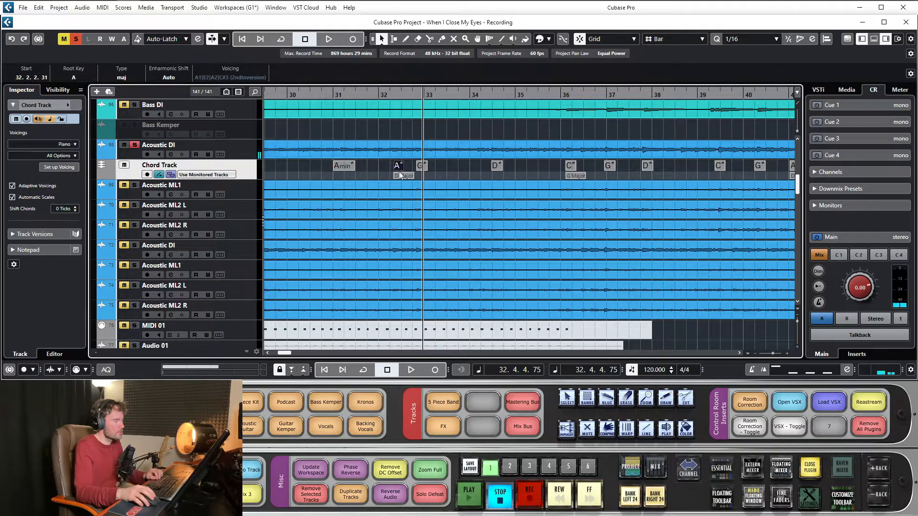
- Play the soloed guitar from about bar 36 to check the C, G and D chords against the audio
left_click_drag(521, 95, 561, 96)
key("space")
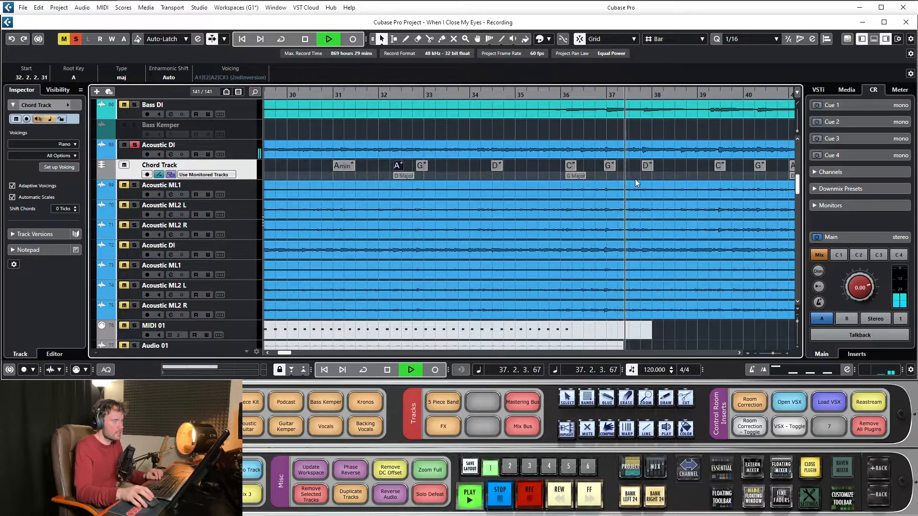
key("space")
- Enlarge the chord track's height to inspect its chord events across the song, and shrink it back to one row
left_click_drag(241, 178, 248, 209)
left_click_drag(426, 94, 411, 66)
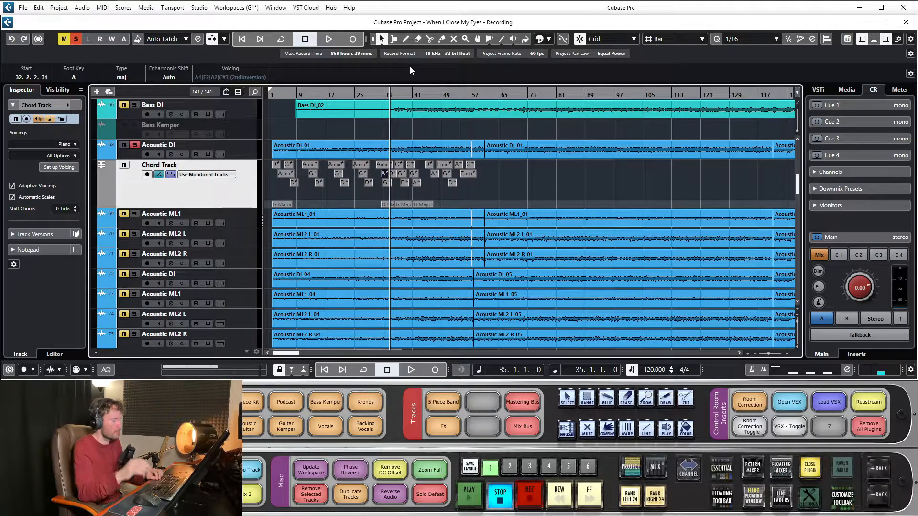
left_click_drag(223, 202, 227, 182)
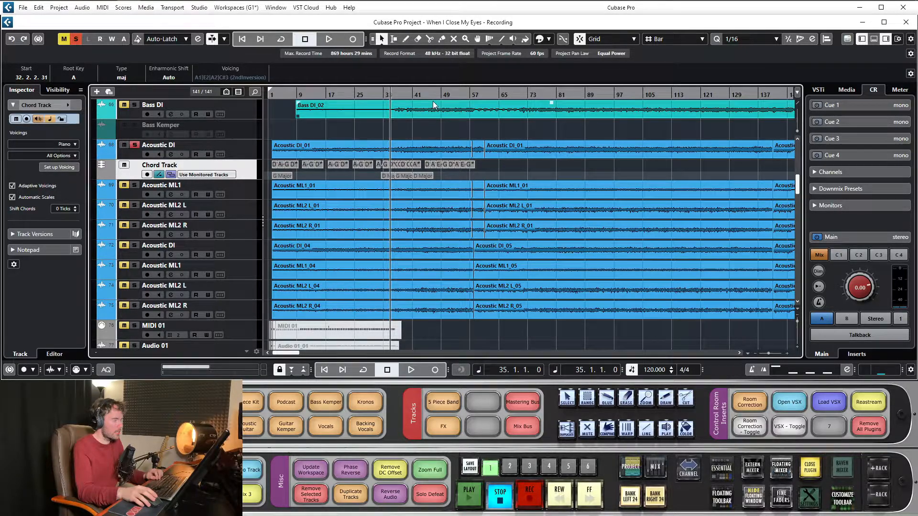
- Generate chord events from the second Acoustic DI_01 audio event, starting at bar 61, by placing it onto the chord track
left_click_drag(433, 96, 247, 200)
left_click_drag(386, 90, 386, 81)
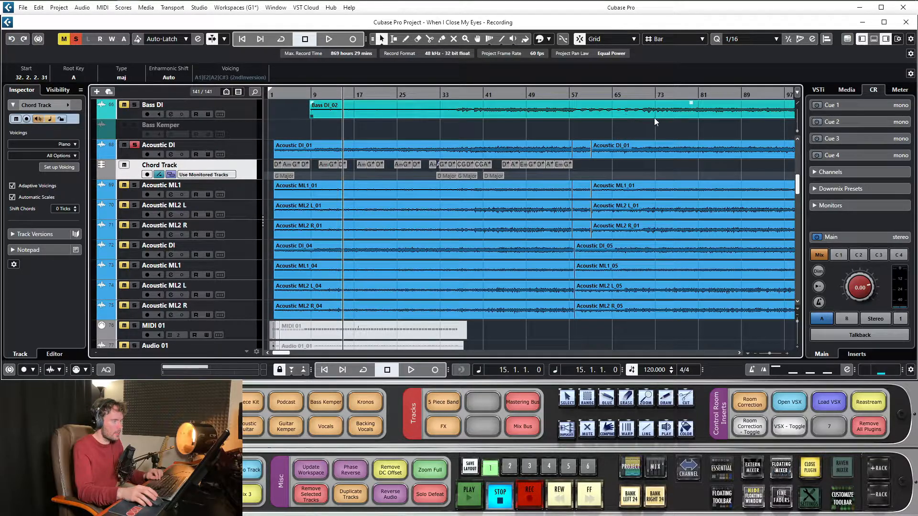
left_click_drag(623, 94, 622, 115)
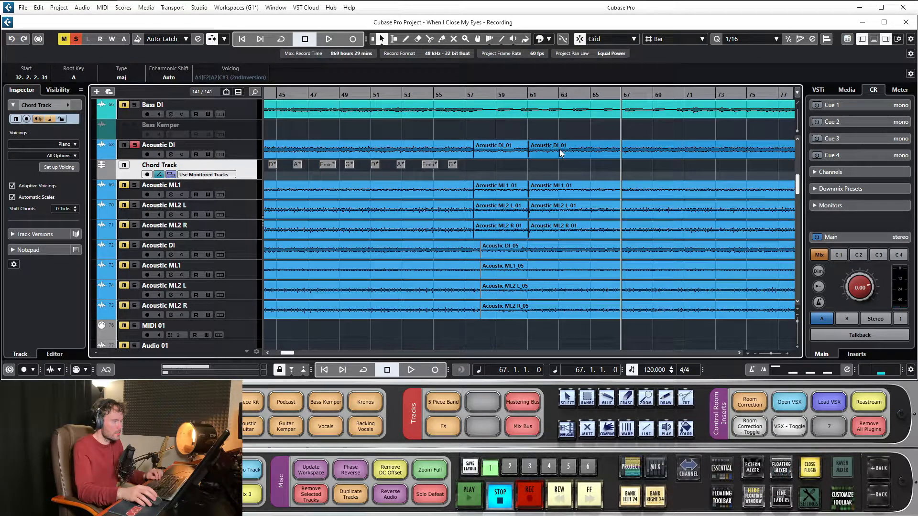
left_click_drag(540, 93, 539, 125)
left_click(474, 150)
left_click_drag(474, 151, 475, 165)
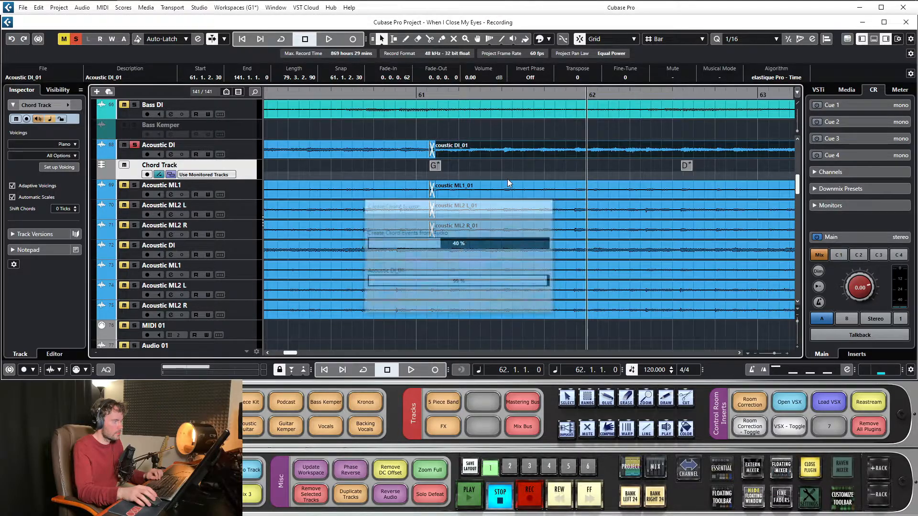
- Inspect the added chord events after bar 61 and select the G Major scale event near bar 65
left_click_drag(441, 97, 438, 61)
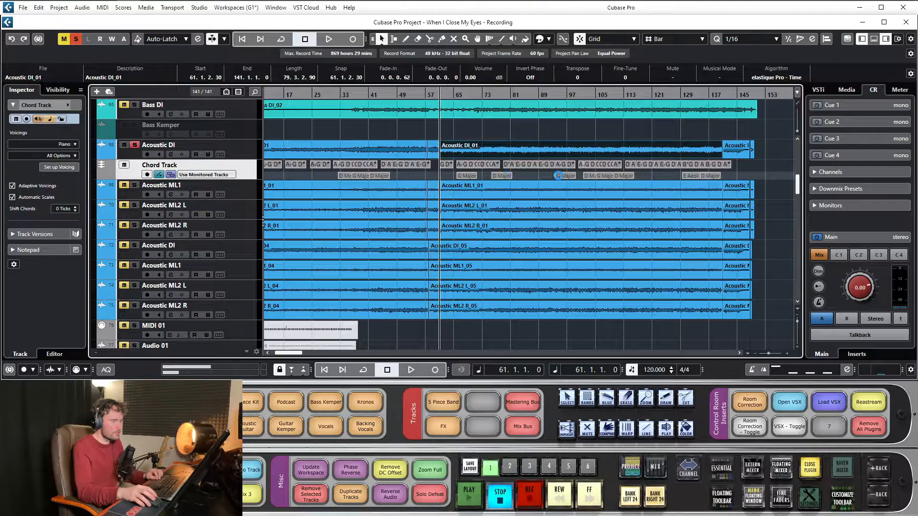
left_click_drag(475, 95, 407, 107)
left_click(438, 176)
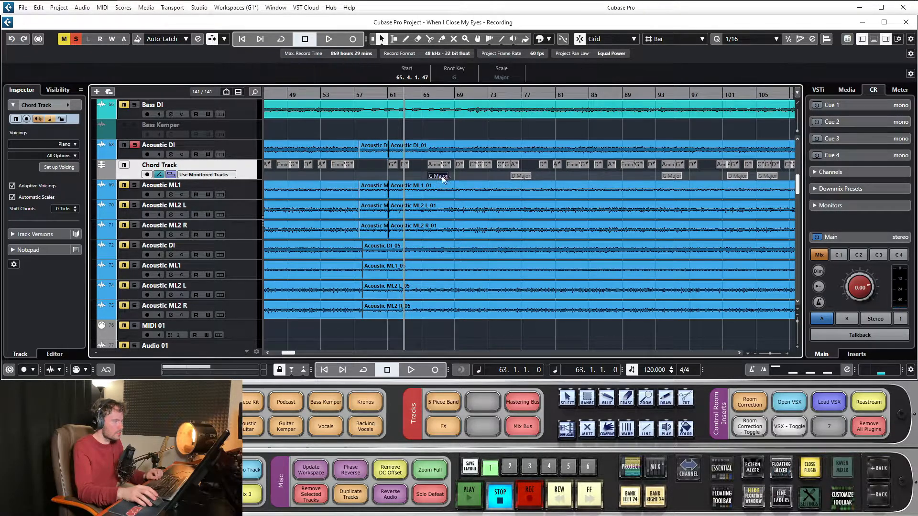
key("g")
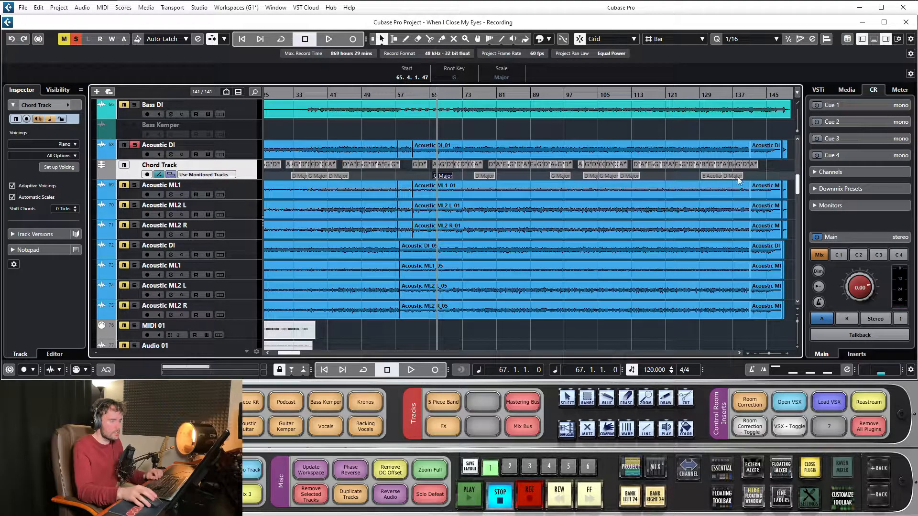
- Select the E Aeolian scale event at bar 129 and play the guitar around it to check the detected chords
left_click(713, 175)
left_click_drag(728, 94, 736, 114)
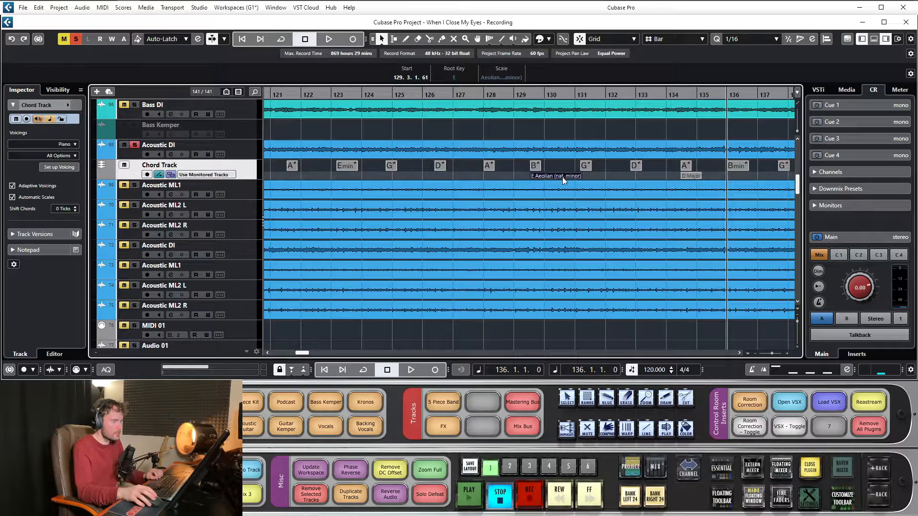
left_click_drag(552, 94, 550, 87)
key("space")
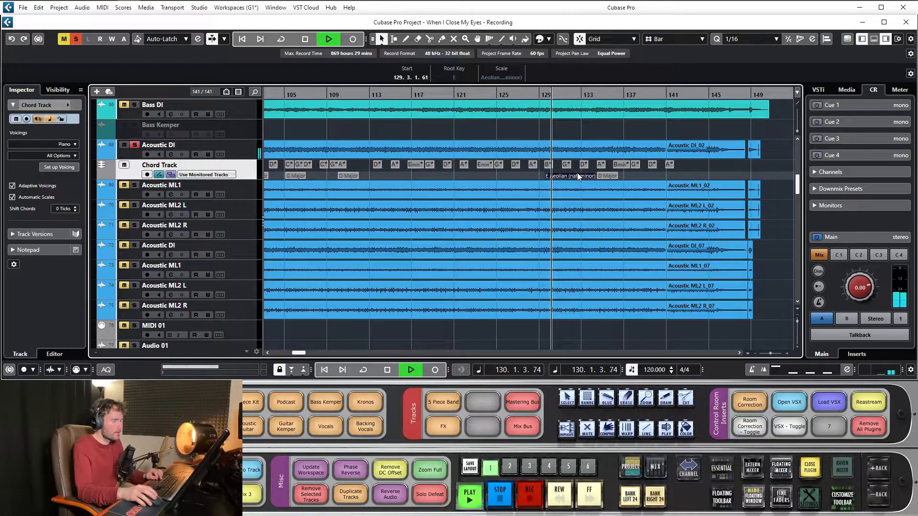
key("space")
left_click_drag(532, 94, 505, 94)
key("space")
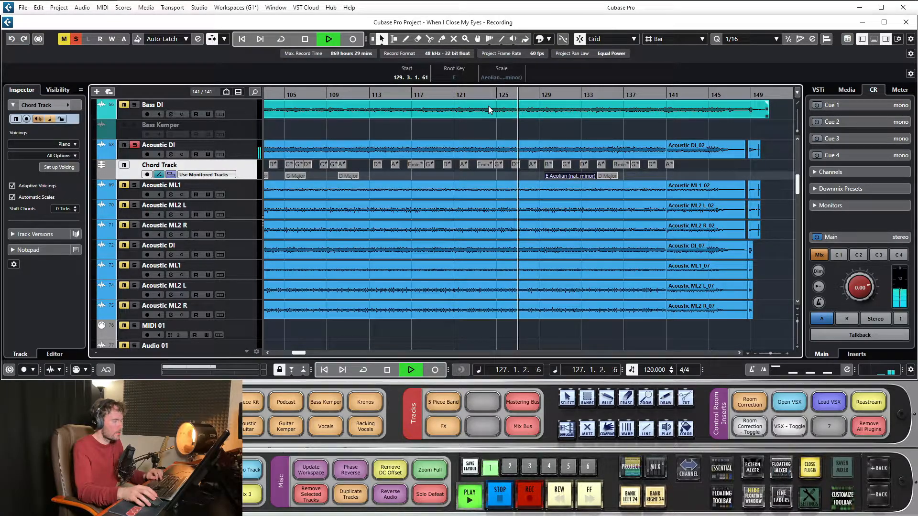
key("space")
- Return the project cursor to the start of the project with the whole song in view
key("g")
key("g")
key("g")
key("g")
key("g")
key("g")
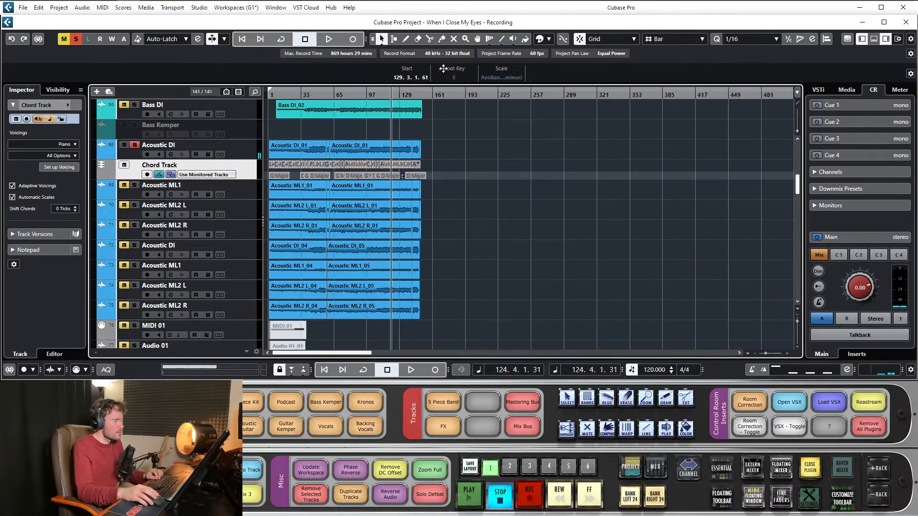
key("KP_Decimal")
key("h")
key("h")
key("h")
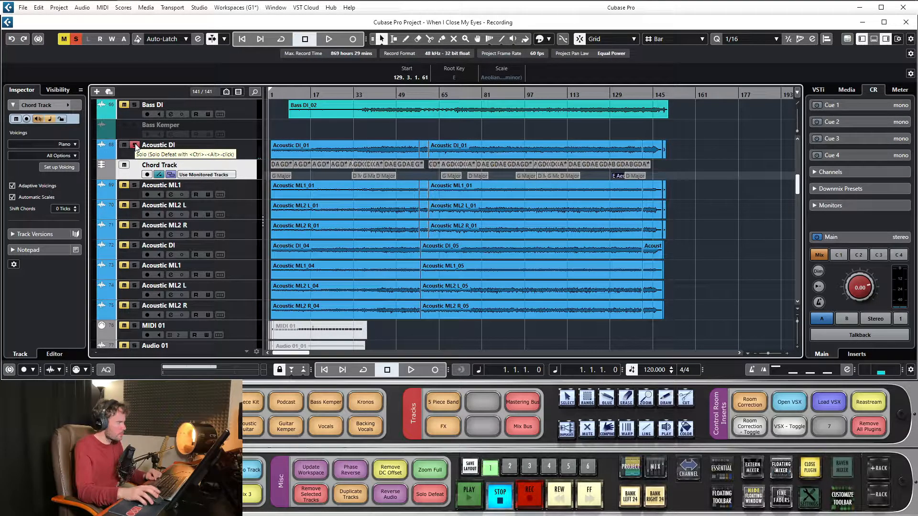
- Unsolo the first Acoustic DI track and remove the chord track from the project
left_click(136, 146)
right_click(245, 168)
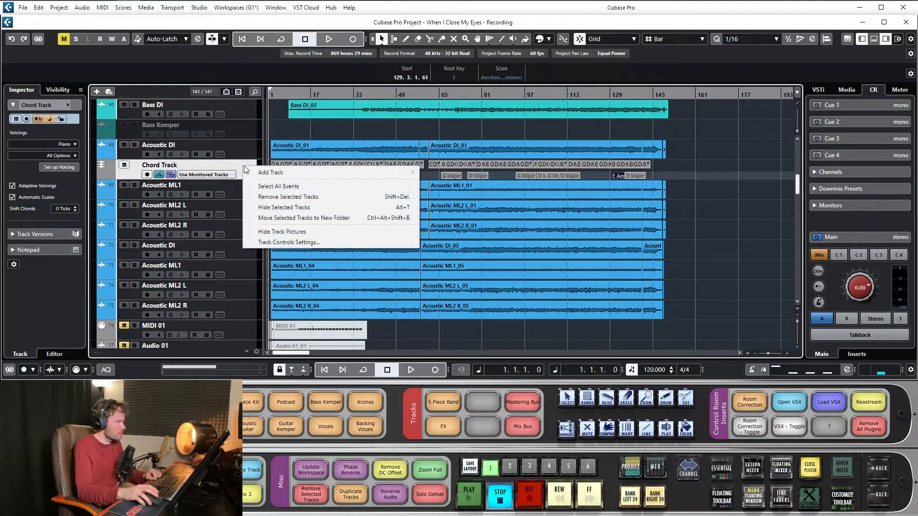
left_click(296, 197)
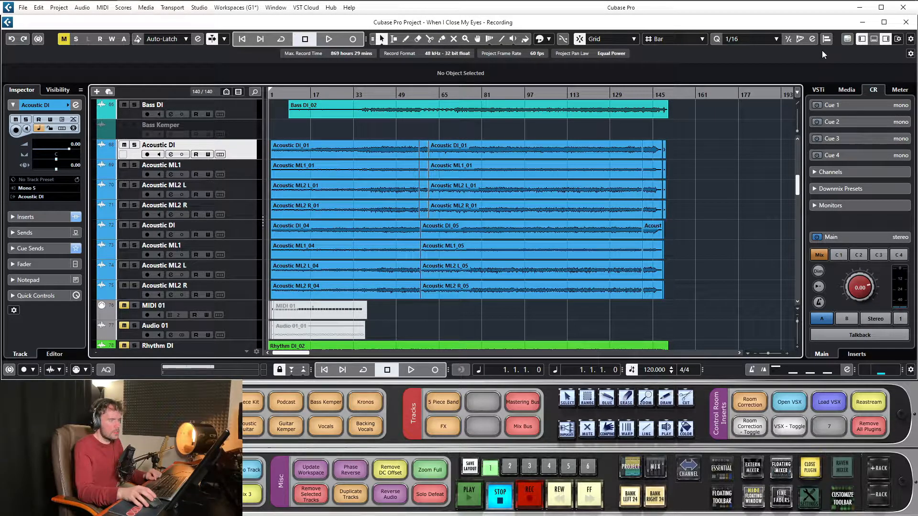
- Show the MIDI Remote overview in the lower zone and open the MIDI Remote Manager
left_click(848, 38)
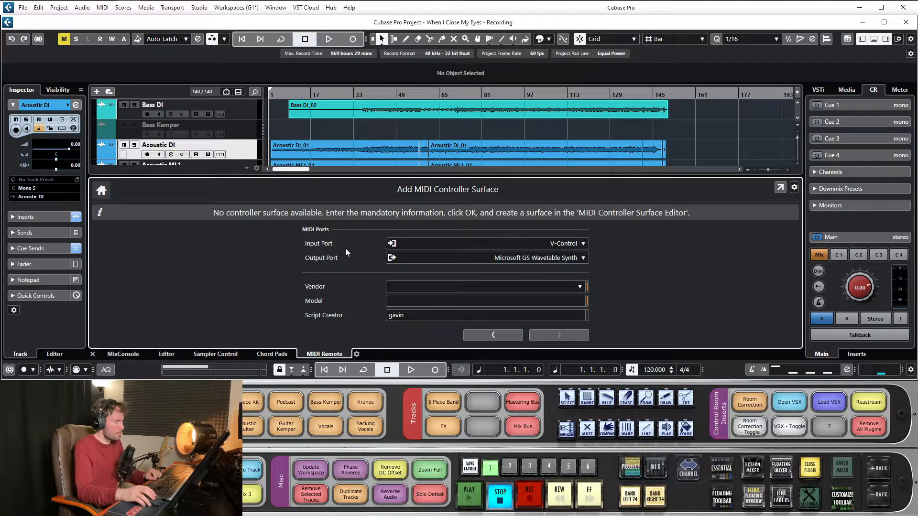
left_click(874, 40)
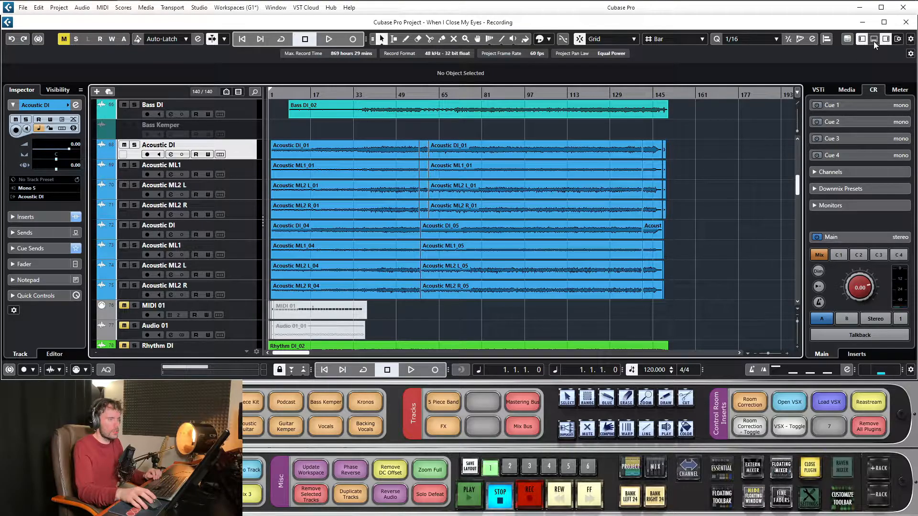
left_click(848, 38)
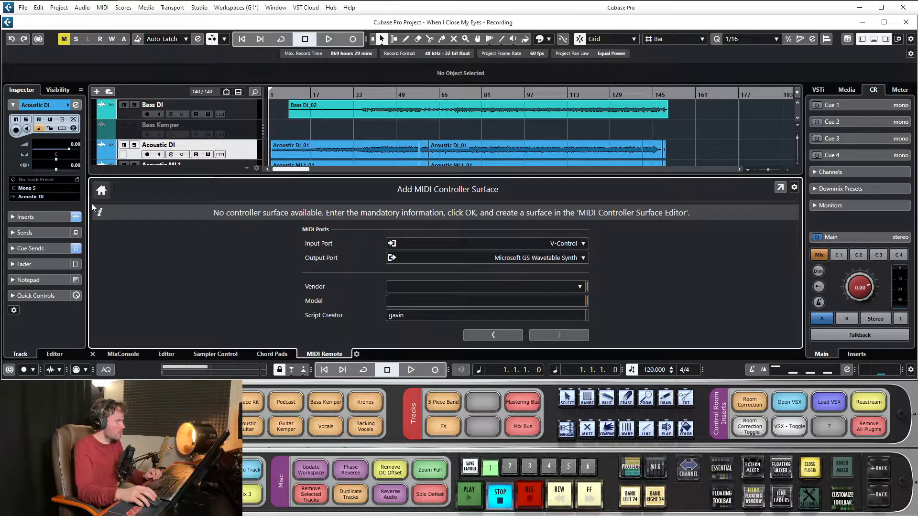
left_click(102, 191)
left_click(147, 190)
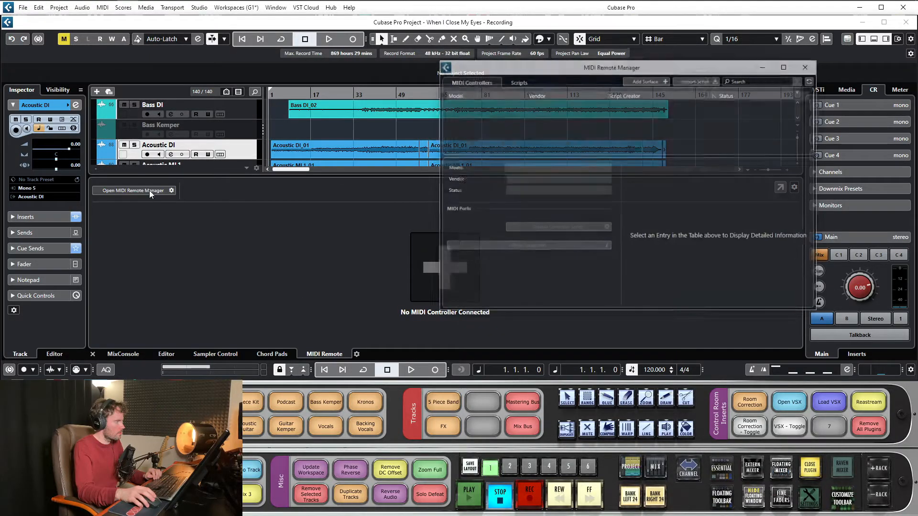
- View the details of the Korg Kronos controller script in the MIDI Remote Manager
left_click(525, 81)
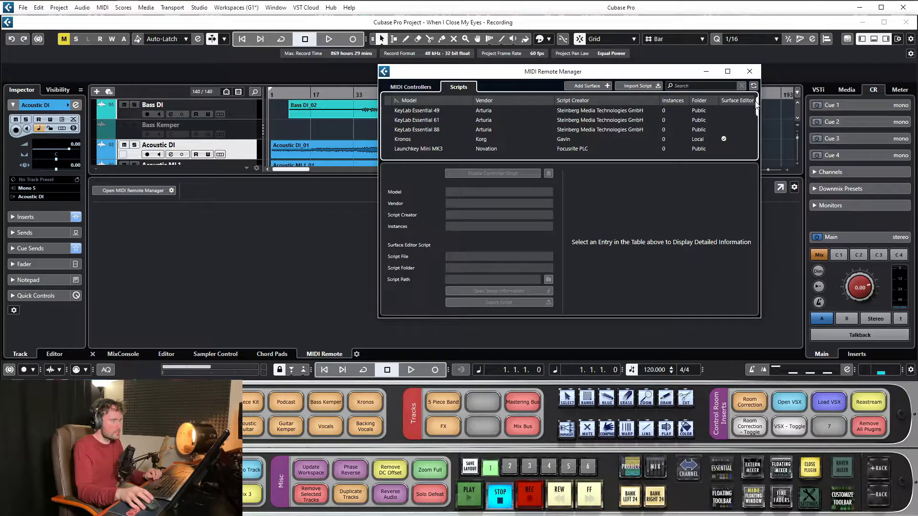
left_click_drag(757, 111, 757, 118)
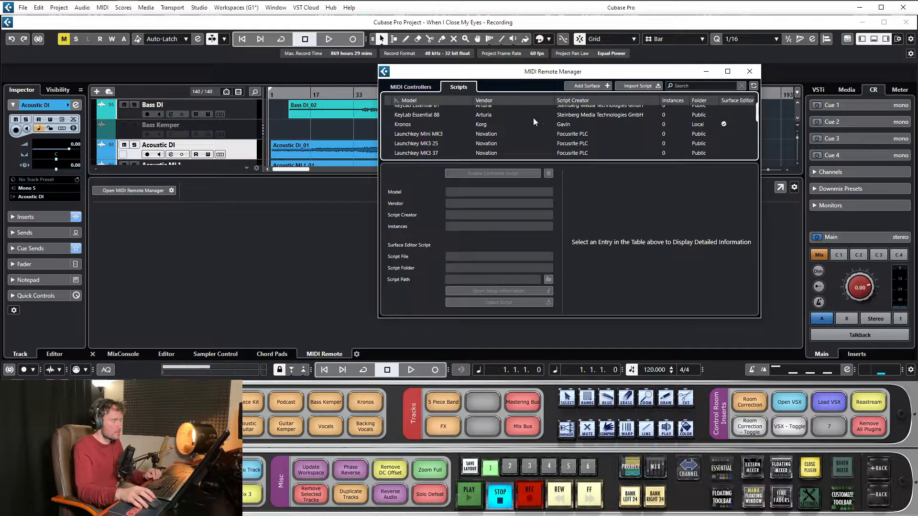
left_click(409, 126)
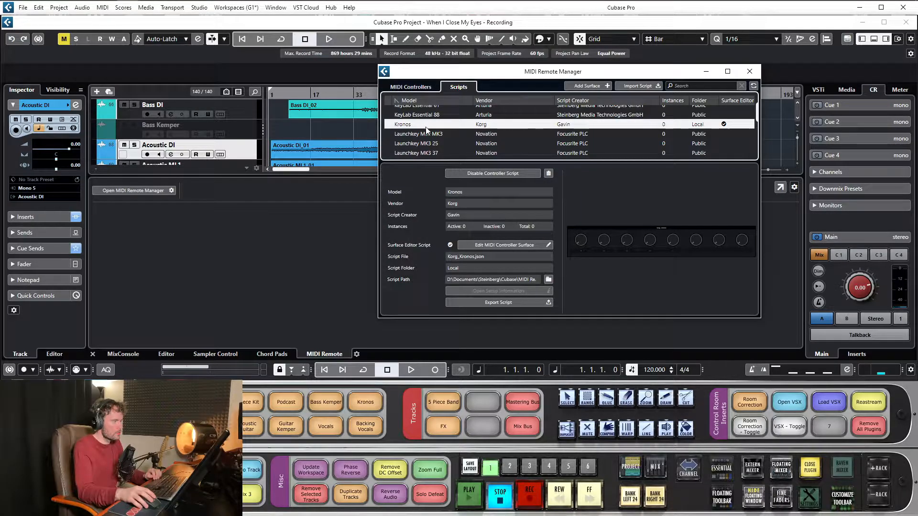
left_click_drag(518, 69, 389, 94)
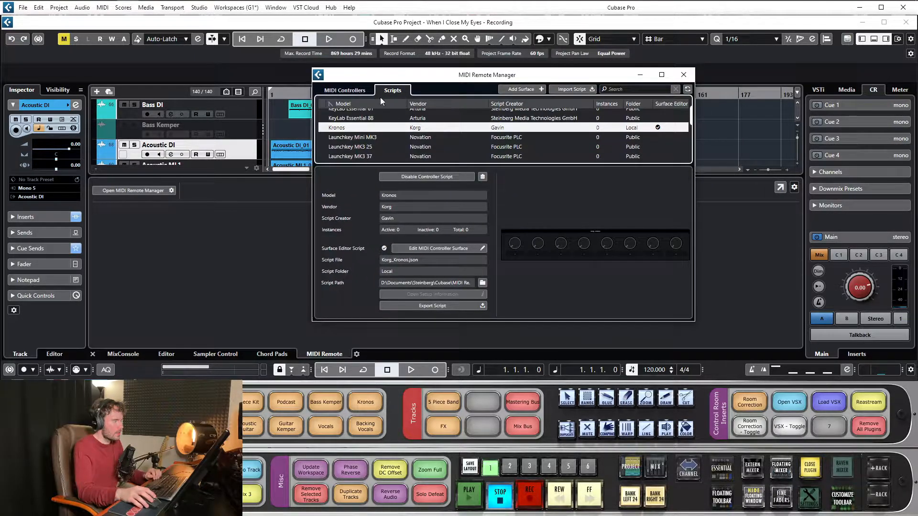
- View the surface layouts of the Novation Launchkey MK3 25 and Launchkey MK3 37 scripts
scroll(337, 148, "down", 1)
left_click(348, 128)
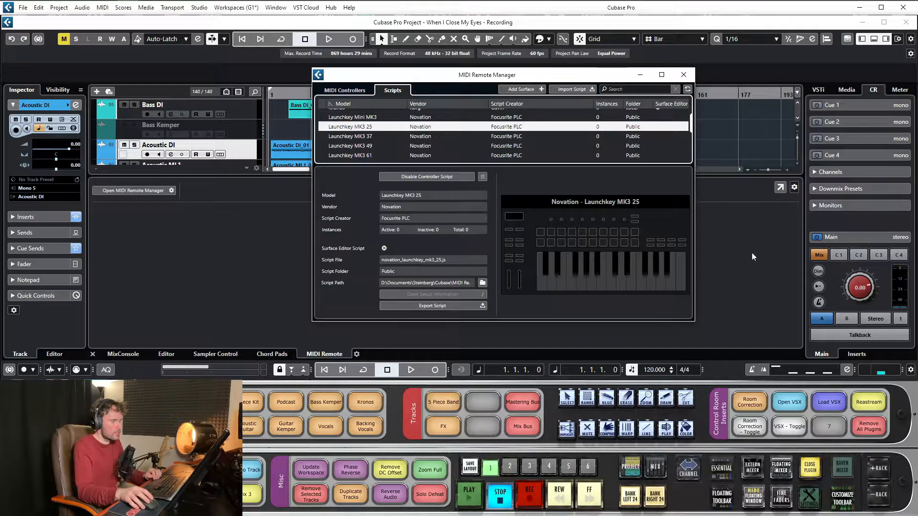
left_click(694, 227)
left_click_drag(573, 77, 476, 88)
scroll(260, 146, "up", 1)
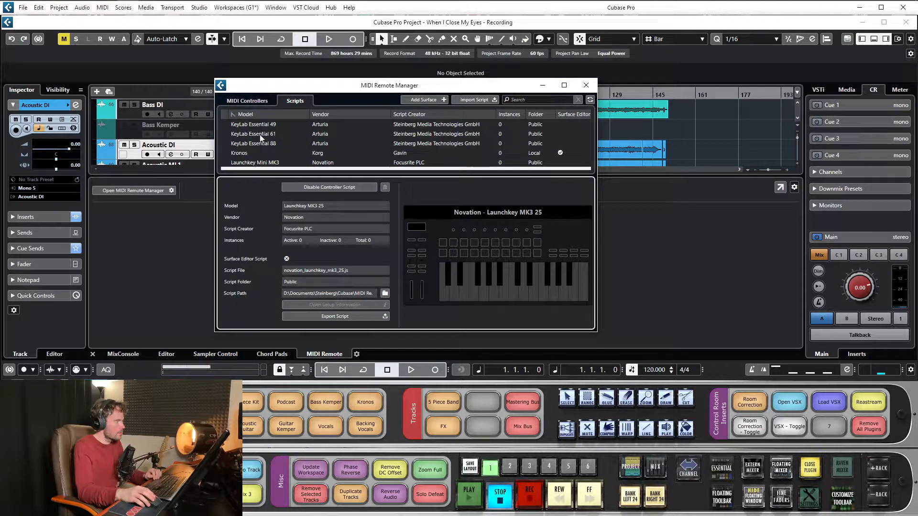
scroll(257, 138, "down", 1)
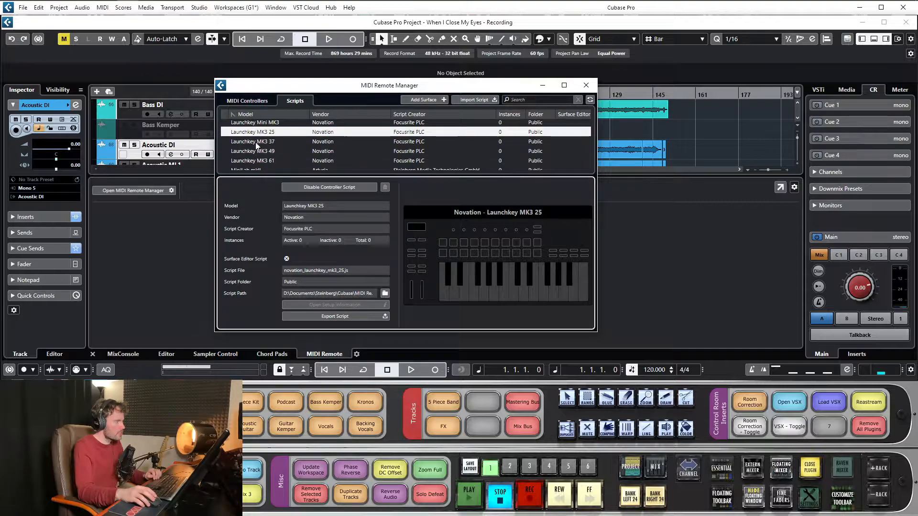
left_click(253, 142)
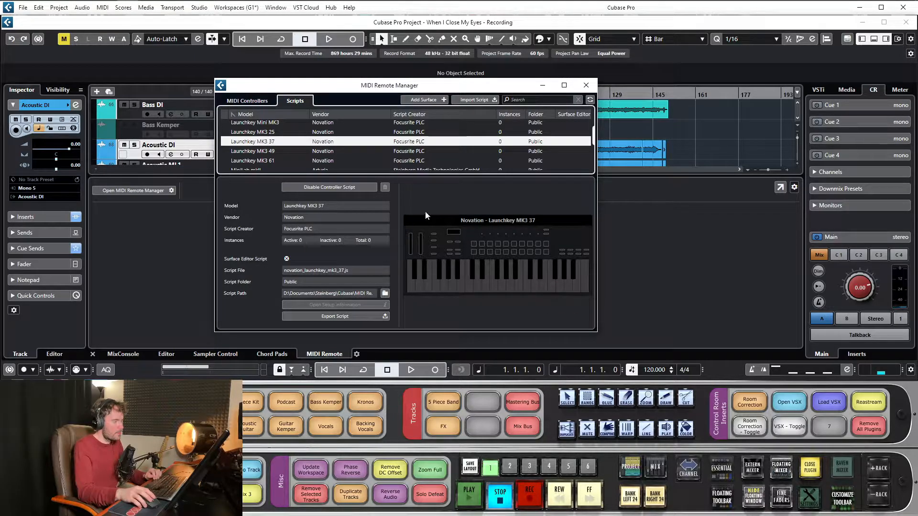
- View the surface layouts of the Novation Launchkey MK3 49 and Launchkey MK3 61 scripts
left_click(263, 151)
left_click(260, 161)
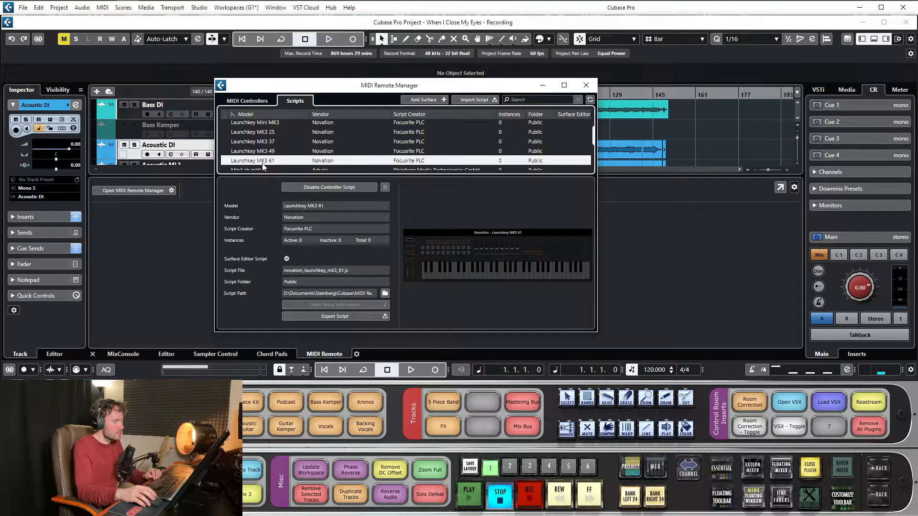
scroll(260, 148, "down", 3)
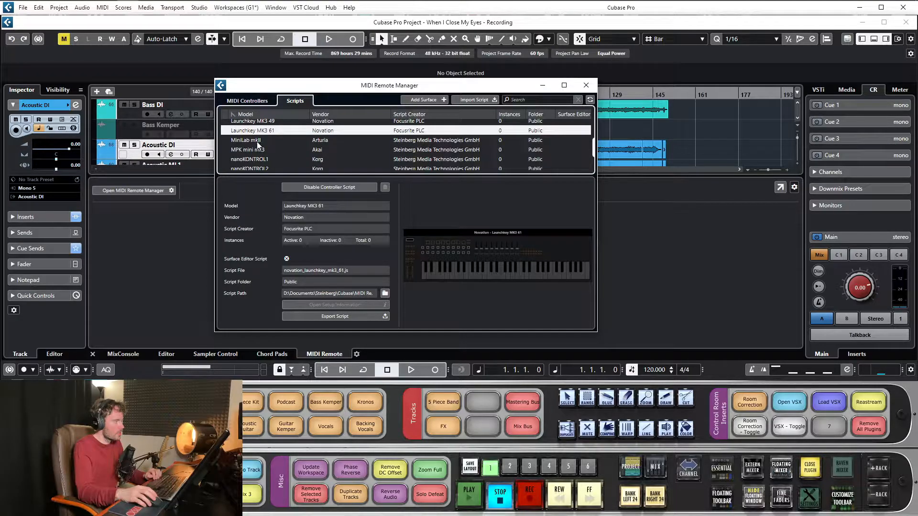
- View the script details of the Arturia MiniLab mkII, Korg nanoKONTROL1 and Akai MPK mini mk3, ending on the MPK mini mk3
left_click(259, 141)
left_click(258, 150)
left_click(258, 158)
scroll(259, 160, "down", 1)
left_click(257, 139)
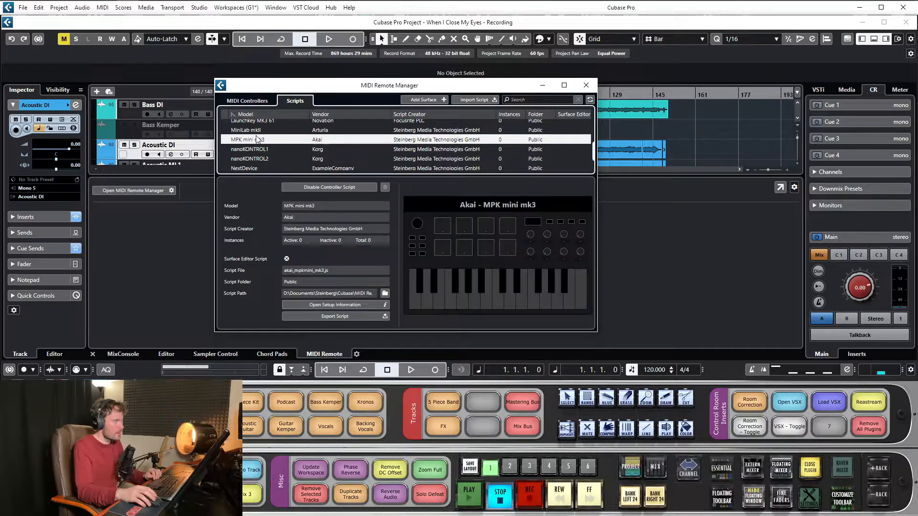
left_click(256, 130)
left_click(254, 139)
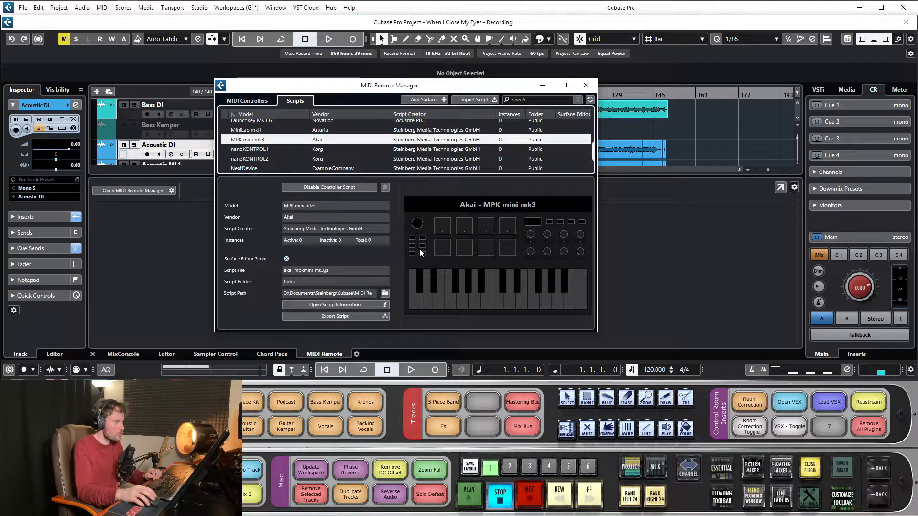
left_click(442, 226)
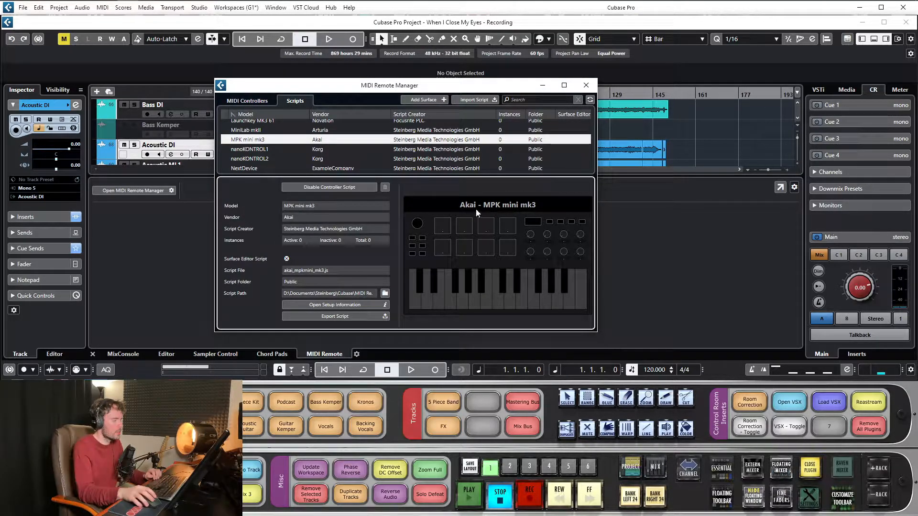
- View the surface layouts of the RealWorldDevice, SimpleDevice and Korg nanoKONTROL2 scripts
scroll(256, 153, "down", 1)
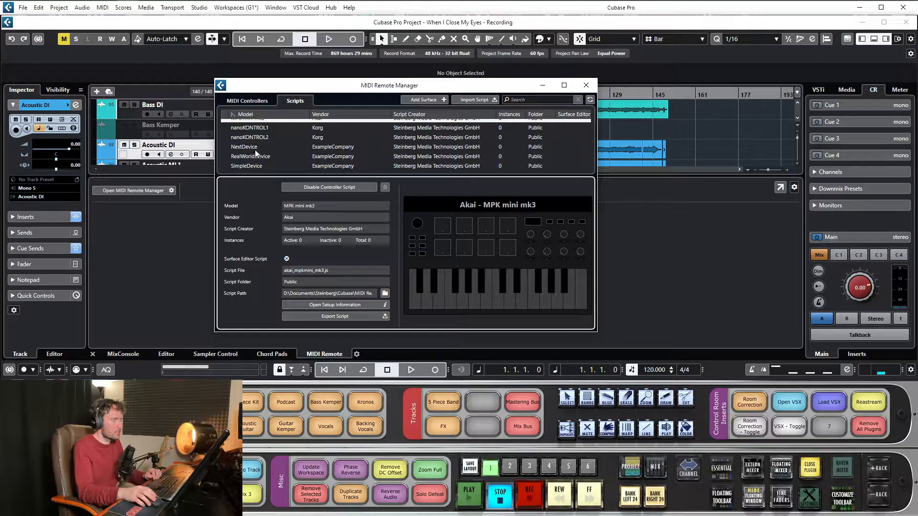
left_click(257, 153)
left_click(256, 166)
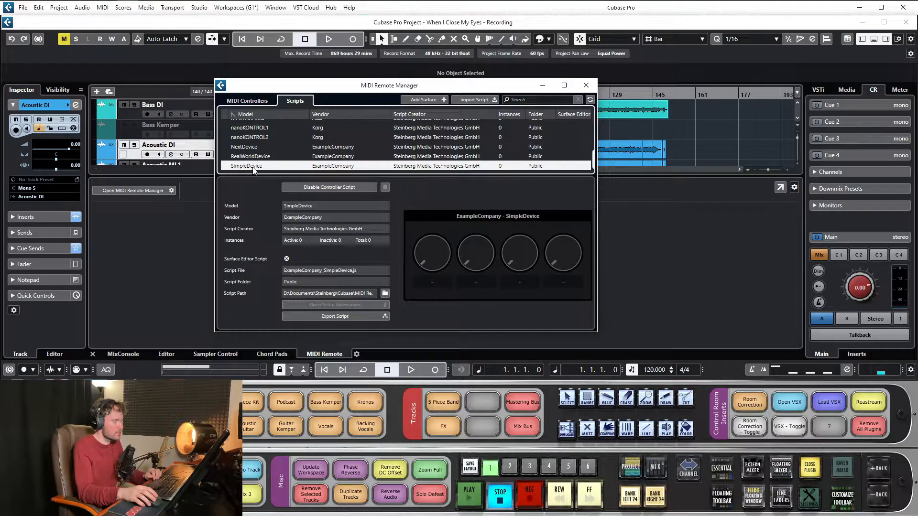
left_click(257, 138)
scroll(256, 141, "up", 5)
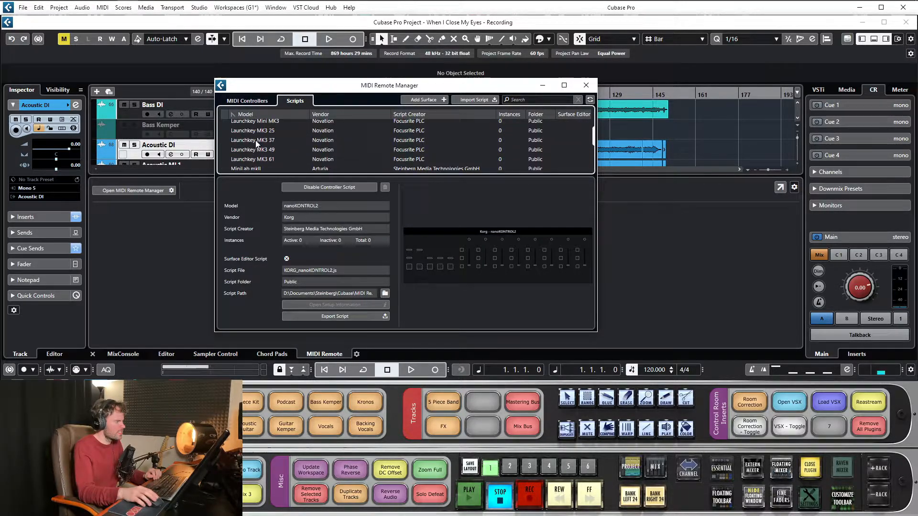
- Compare the surface layout of the Korg Kronos script with that of the Novation Launchkey Mini MK3
left_click(251, 134)
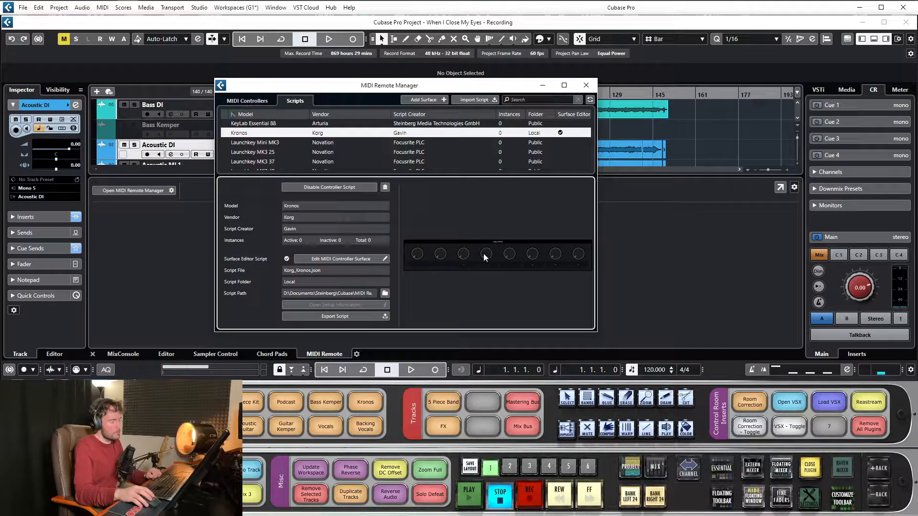
key("Down")
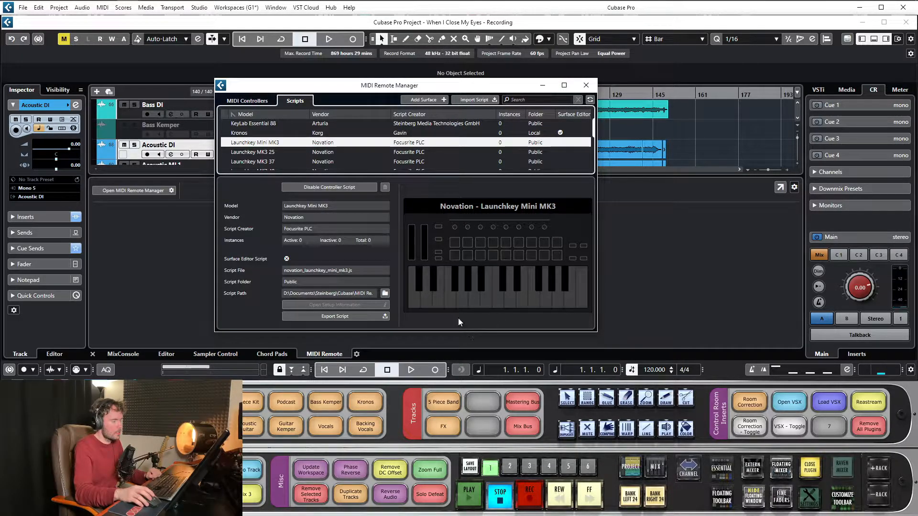
left_click(412, 245)
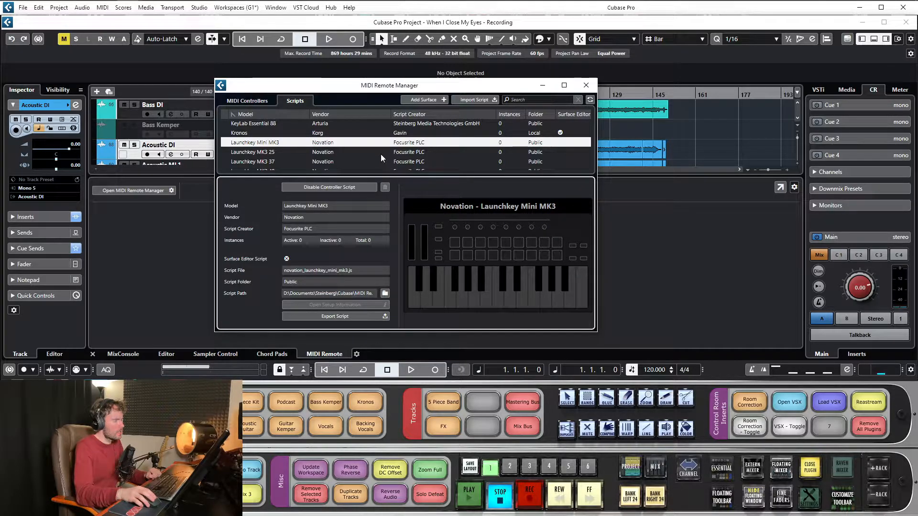
scroll(382, 153, "down", 1)
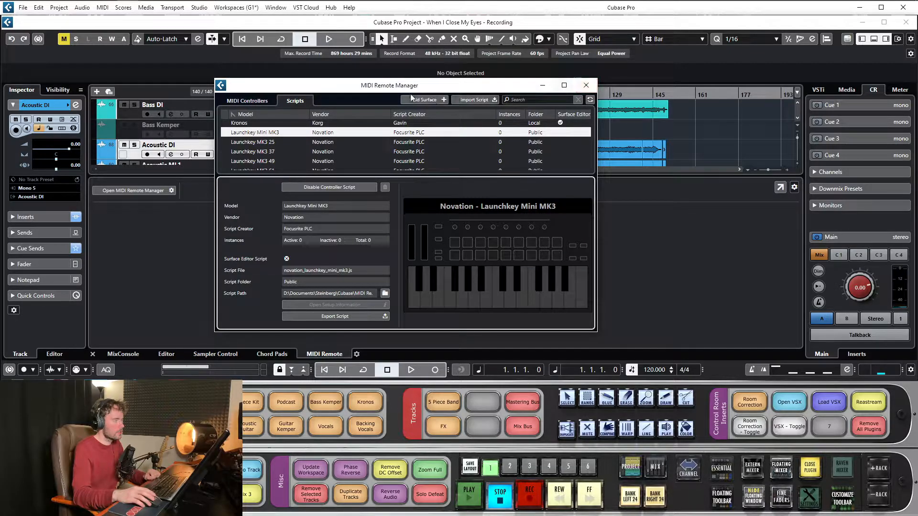
- Start adding a MIDI controller surface, close the MIDI Remote Manager and view the available input and output ports
left_click(431, 99)
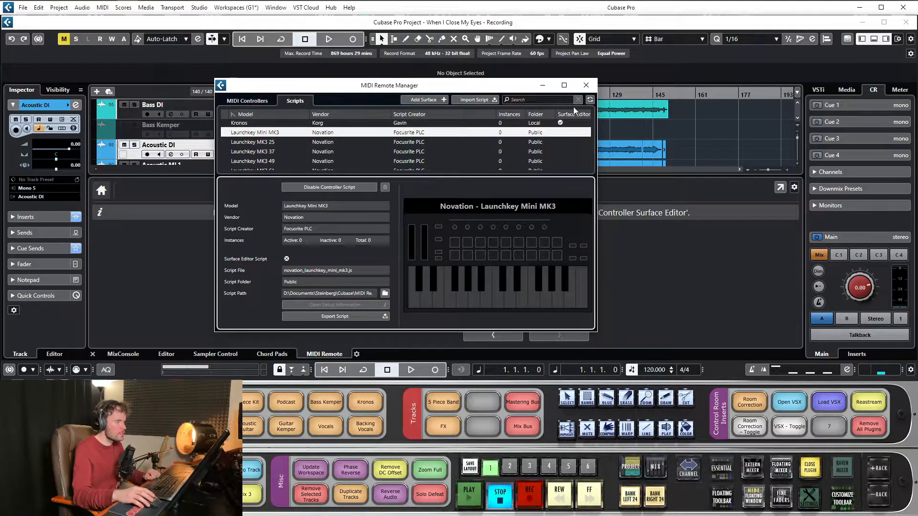
left_click(587, 85)
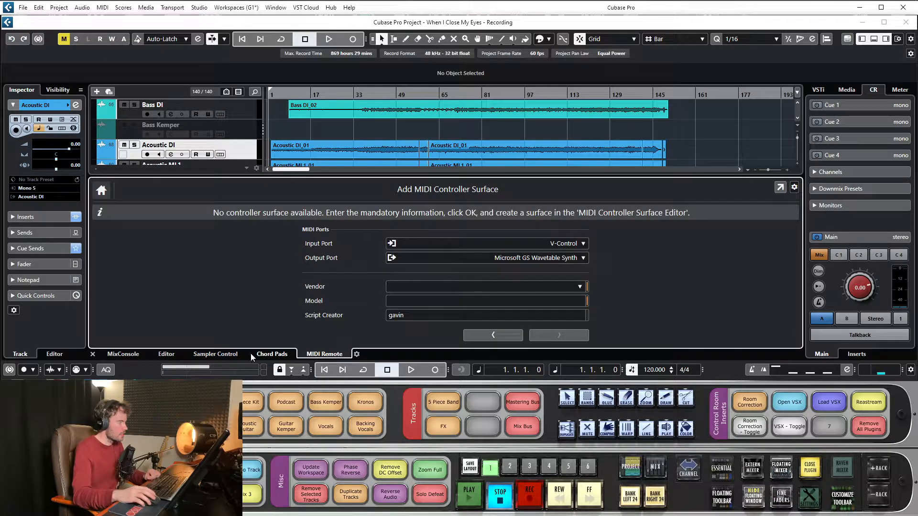
left_click(582, 244)
left_click(705, 250)
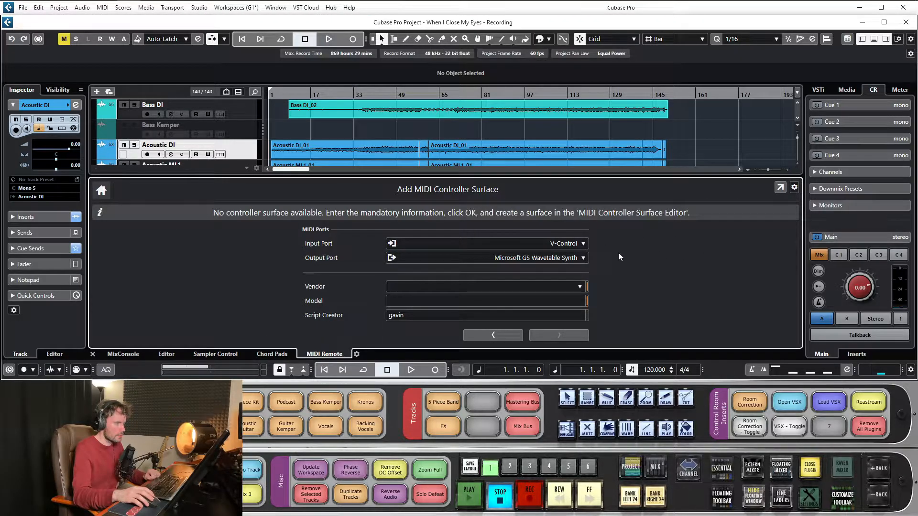
left_click(583, 258)
left_click(594, 260)
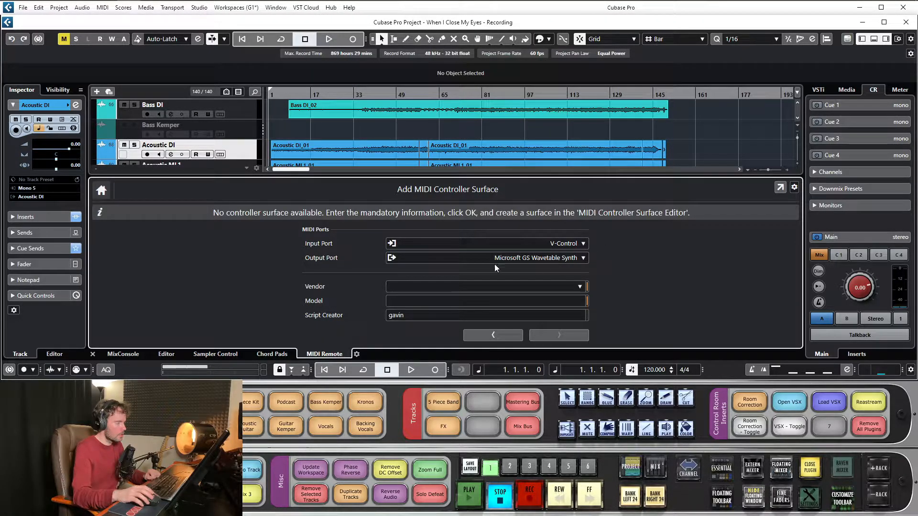
- Hide the MIDI Remote lower zone and open the Vocals_06 event from the second Vocals track in the Sample Editor
left_click(874, 38)
scroll(402, 177, "down", 10)
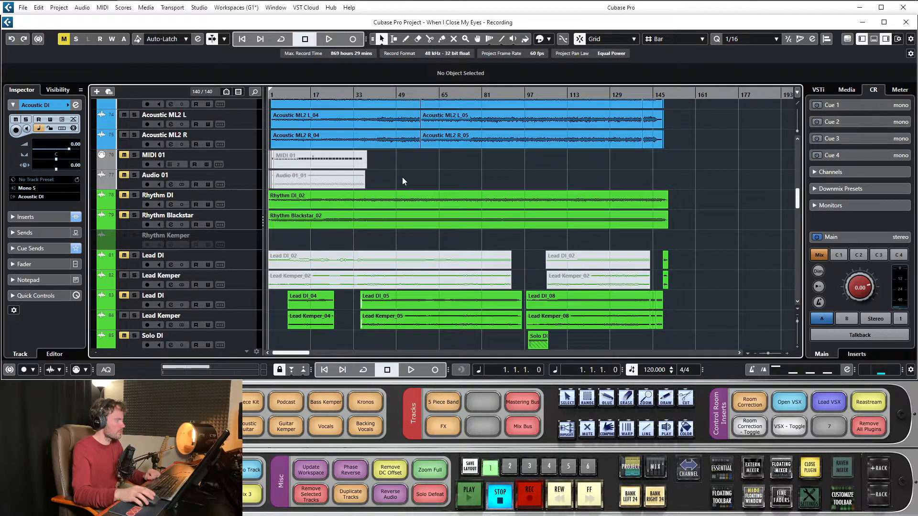
scroll(423, 158, "up", 3)
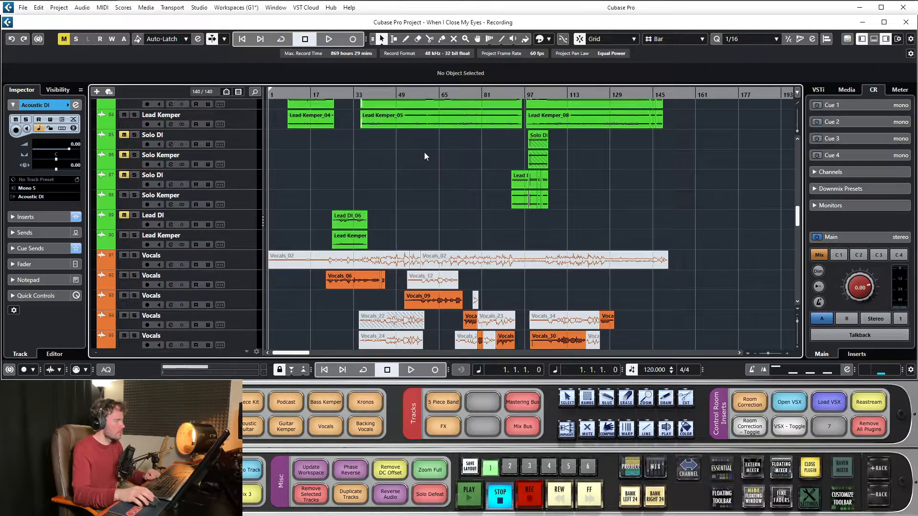
scroll(424, 153, "down", 5)
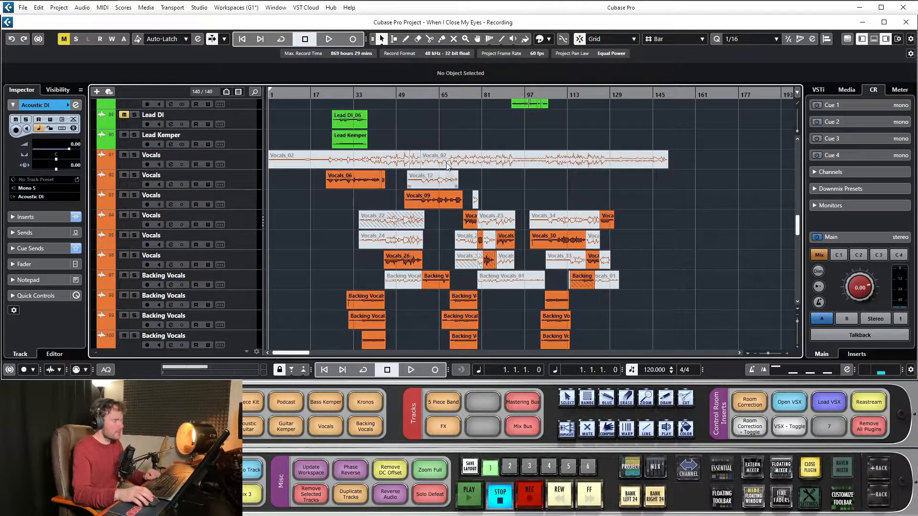
scroll(315, 188, "down", 2)
scroll(317, 182, "up", 2)
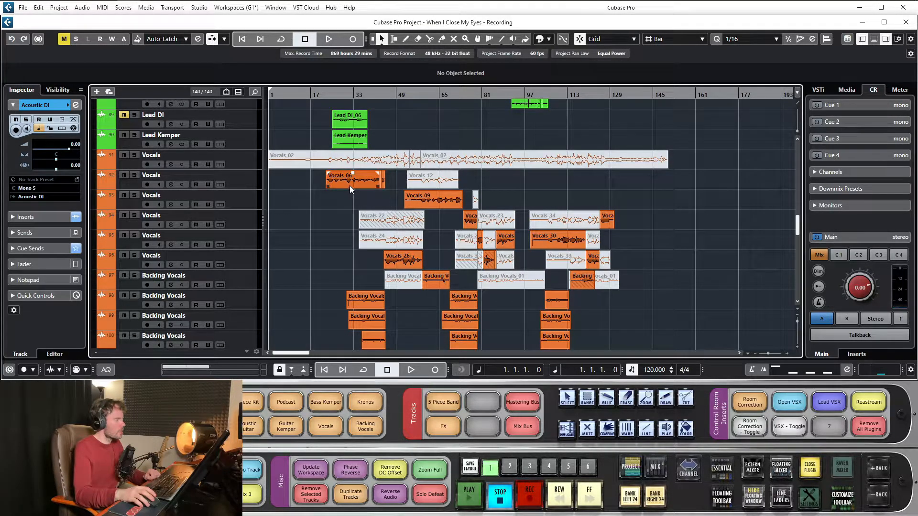
left_click(242, 182)
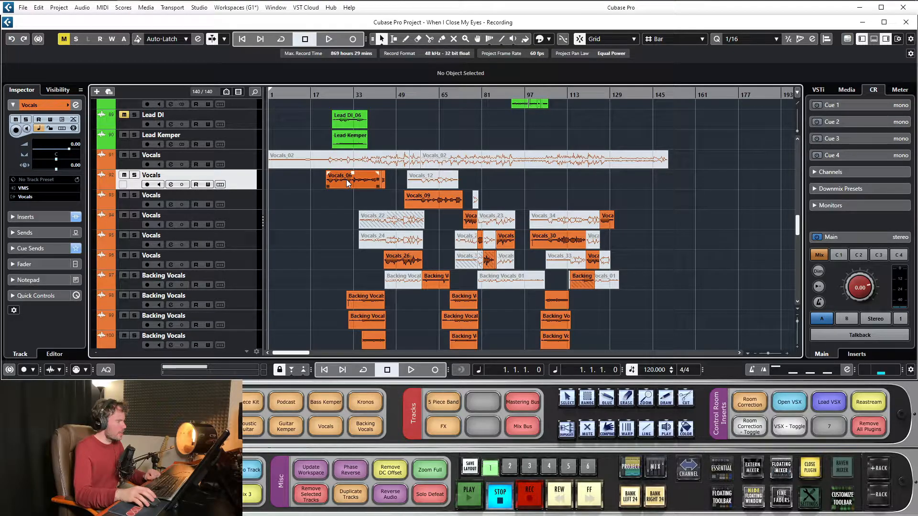
double_click(348, 182)
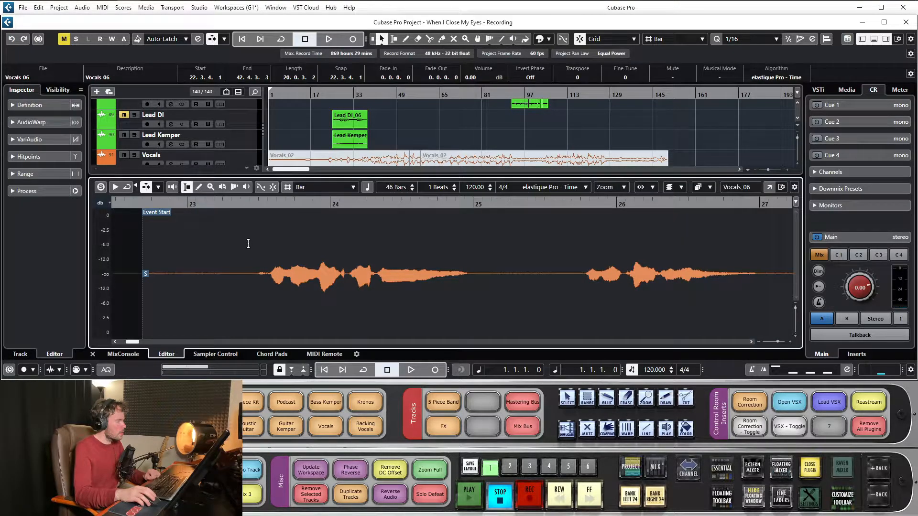
- Open the Vocals_06 Sample Editor in its own window and enable Edit VariAudio
left_click(36, 139)
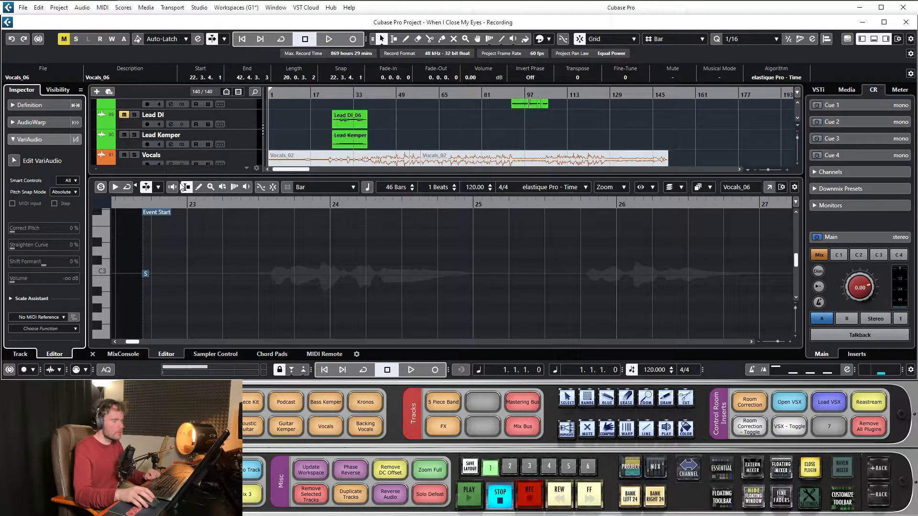
left_click(769, 186)
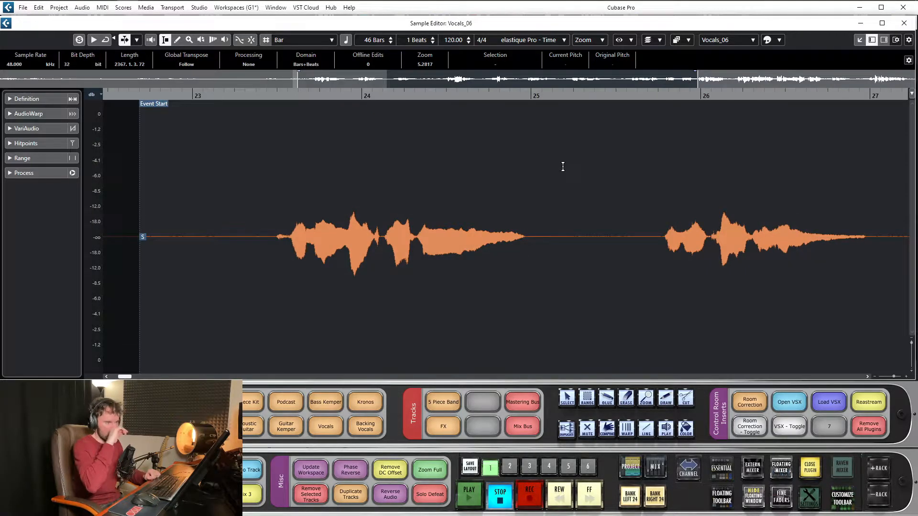
left_click(33, 130)
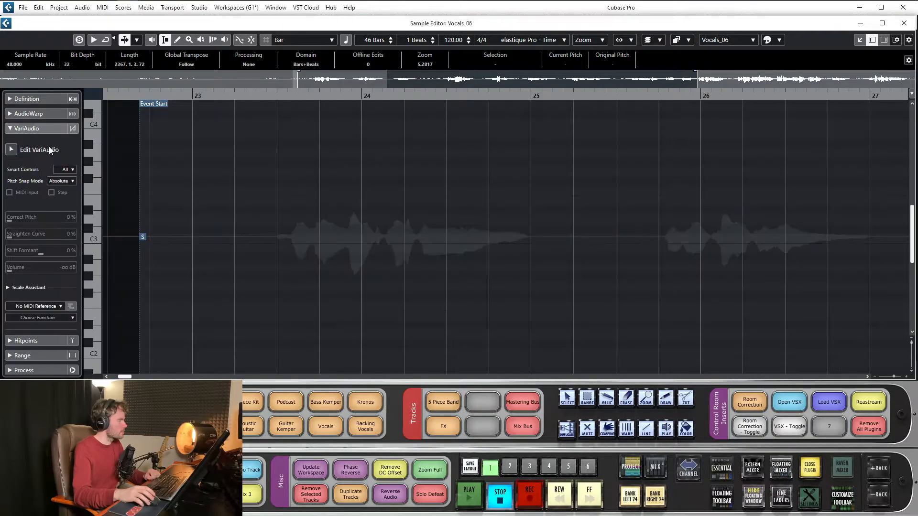
left_click(12, 150)
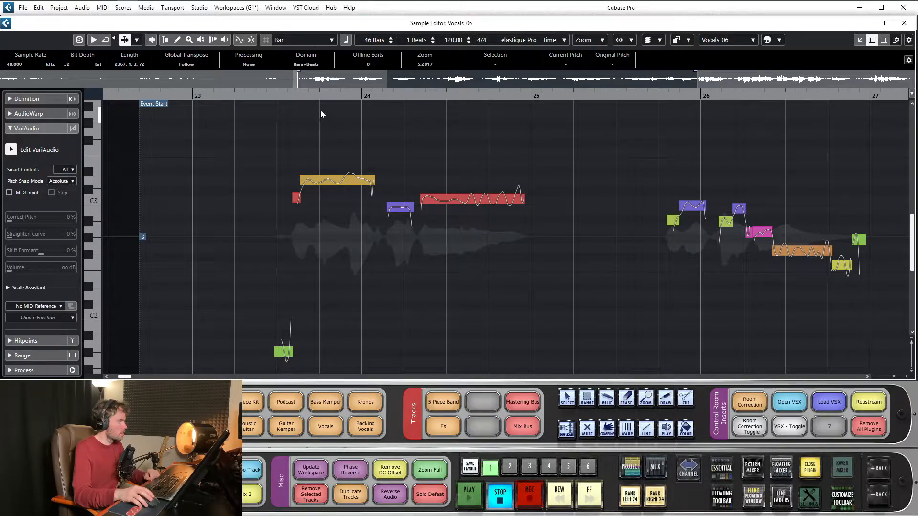
- Examine the VariAudio options for MIDI Input, Pitch Snap Mode and Smart Controls
key("g")
key("g")
key("g")
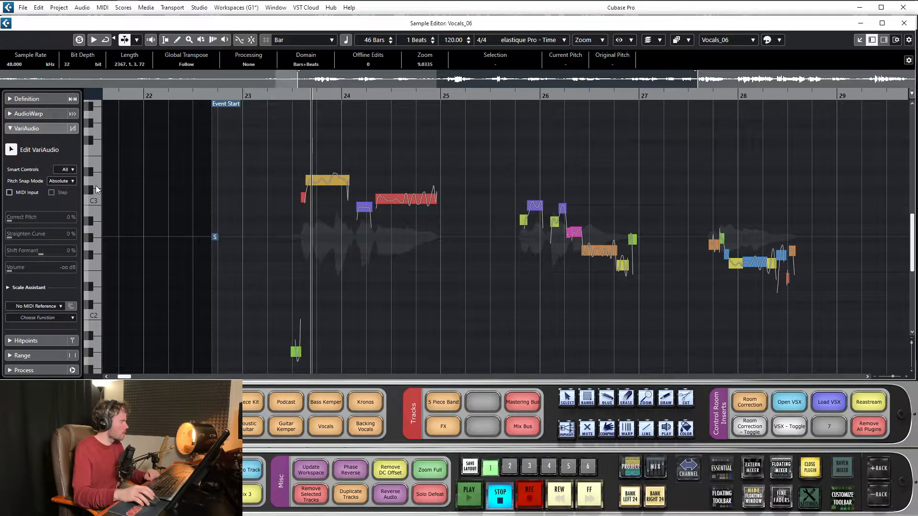
left_click(10, 193)
left_click(11, 193)
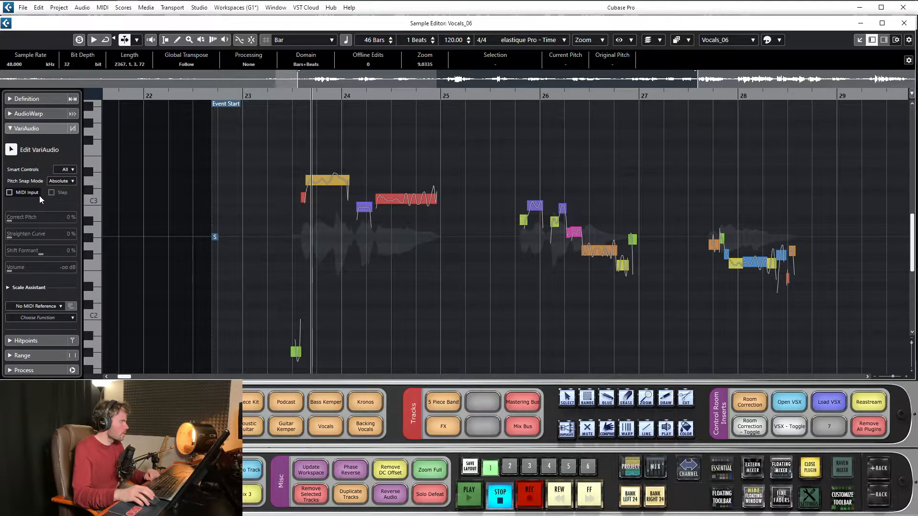
left_click(70, 180)
left_click(70, 172)
left_click(71, 173)
left_click(71, 173)
- Set the Scale Assistant's editor scale to D Major and show the scale note guides
left_click(27, 287)
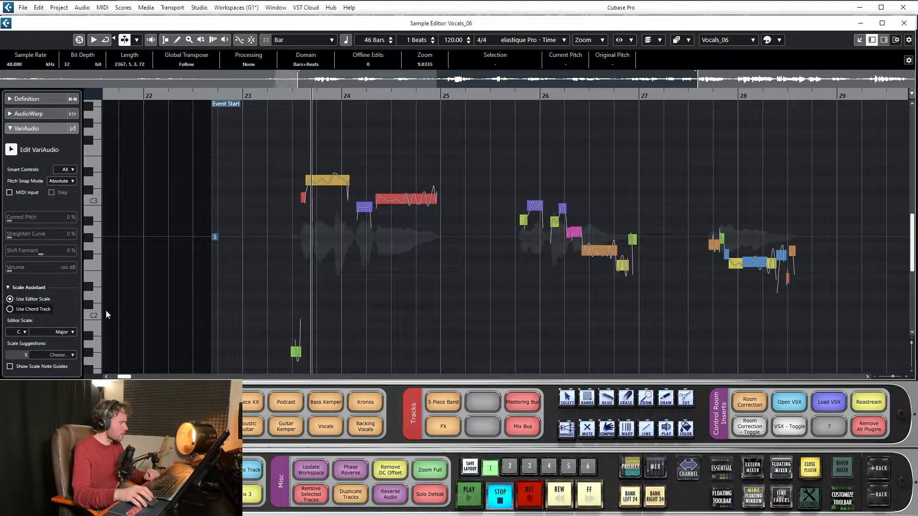
left_click(20, 332)
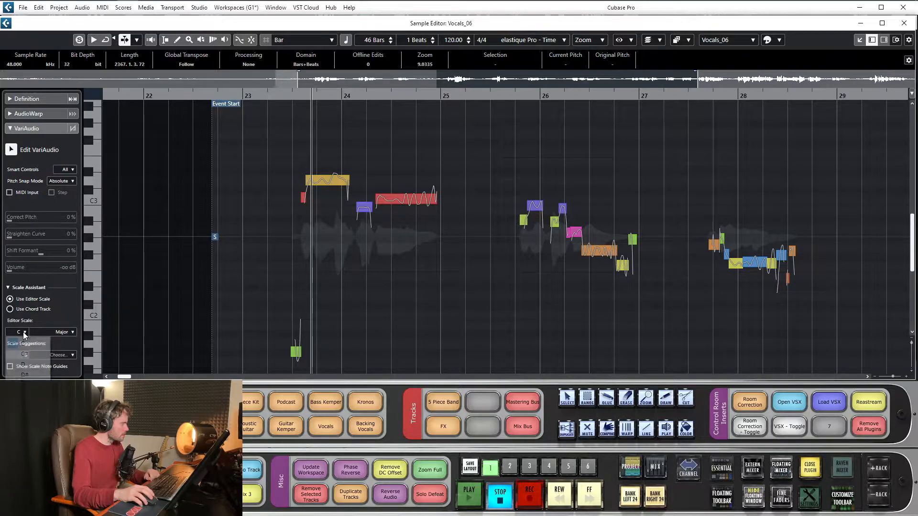
left_click(21, 360)
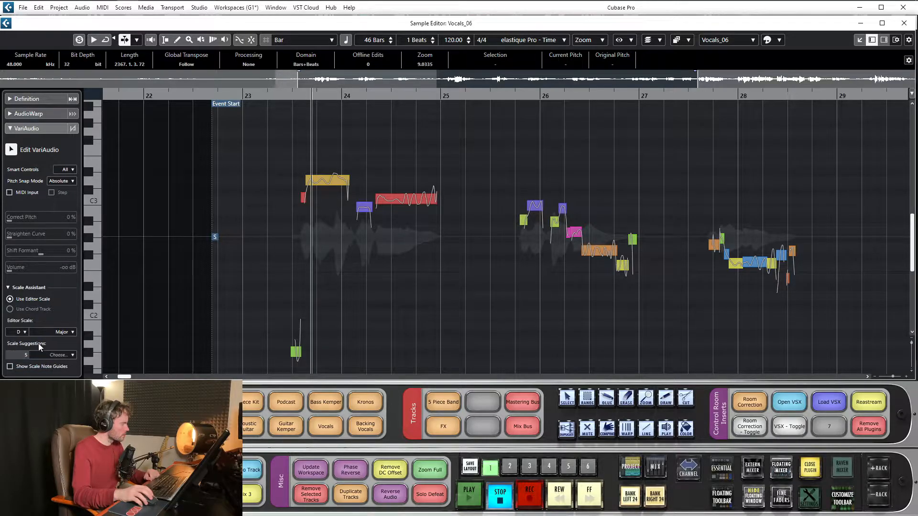
left_click(10, 366)
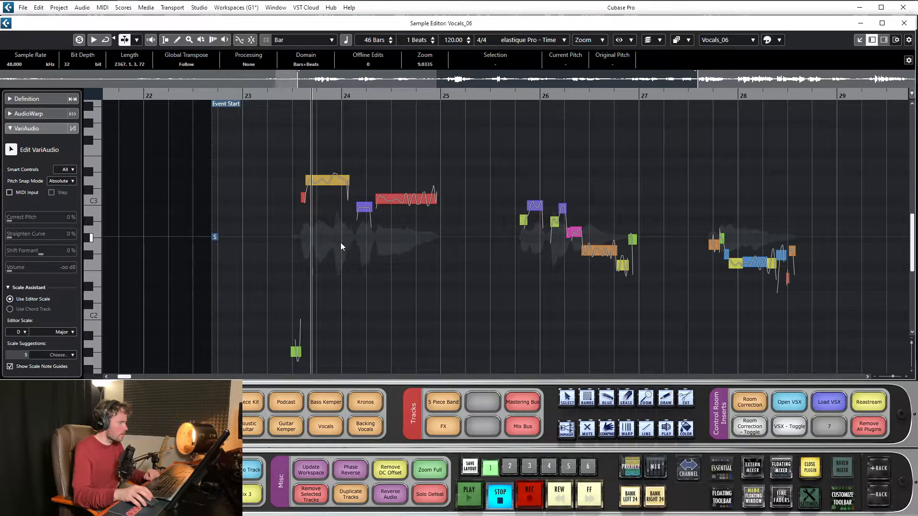
- Select the vocal segments around bar 24 and adjust the pitch of the first long segment to D3 +0%
left_click_drag(287, 94, 287, 110)
left_click_drag(277, 152, 515, 247)
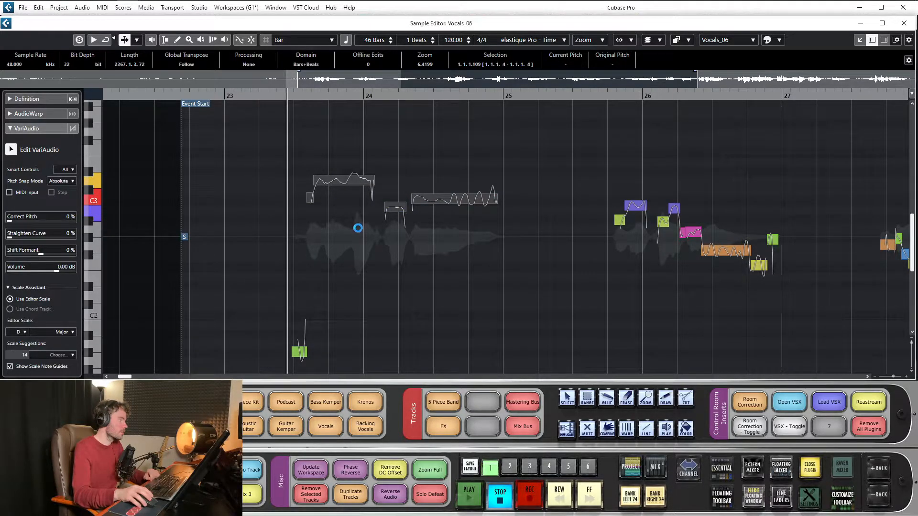
left_click_drag(341, 181, 359, 183)
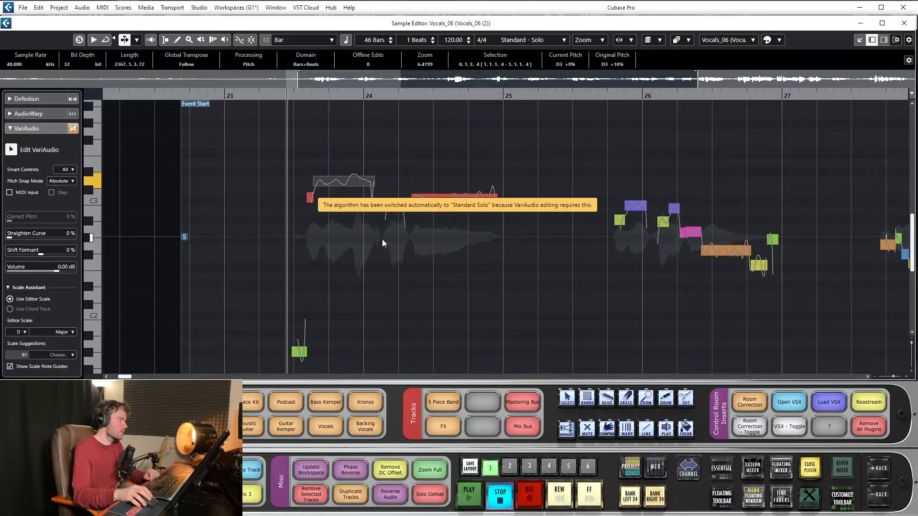
scroll(335, 148, "down", 5)
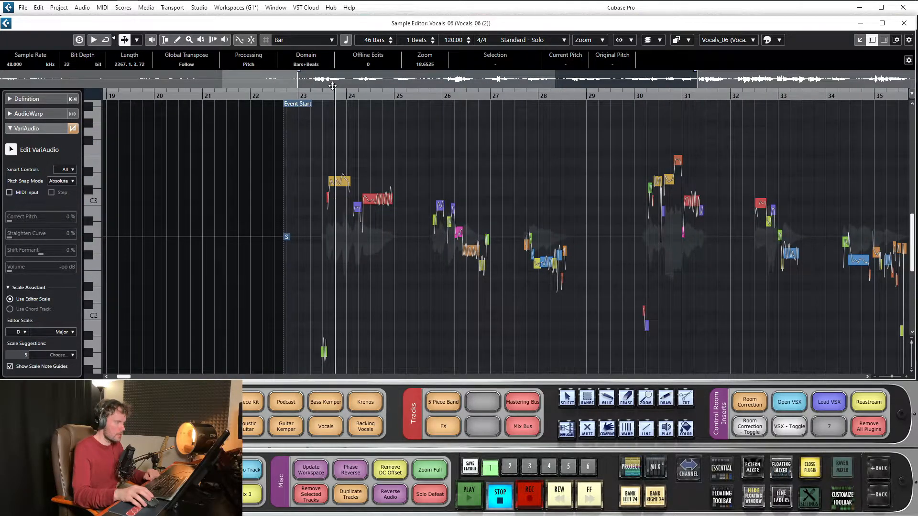
- Try to move the pitch of the first long vocal segment near bar 24
scroll(329, 100, "up", 3)
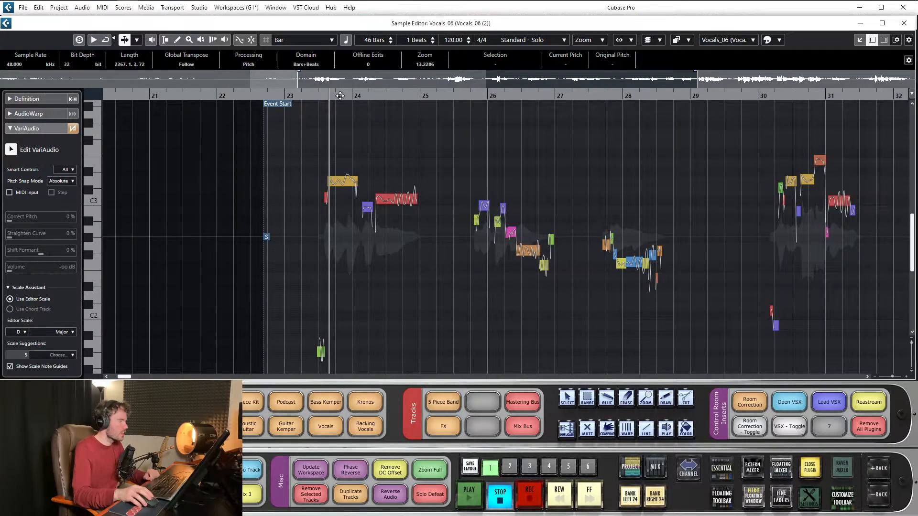
scroll(344, 173, "up", 1)
mouse_move(343, 181)
left_mouse_down()
mouse_move(344, 189)
mouse_move(345, 181)
mouse_move(334, 183)
mouse_move(342, 187)
left_mouse_up()
left_click(368, 233)
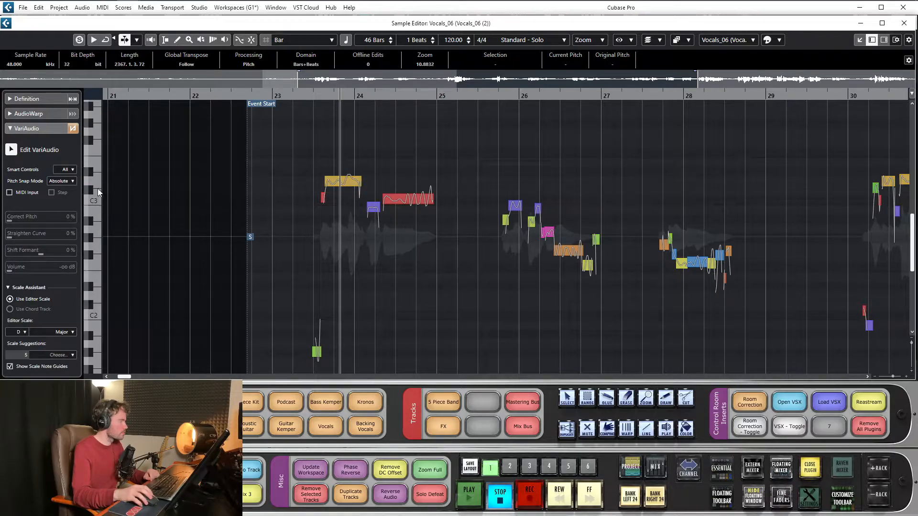
- Turn Edit VariAudio back on, select the first long segment near bar 24 and clear the selection
key("1")
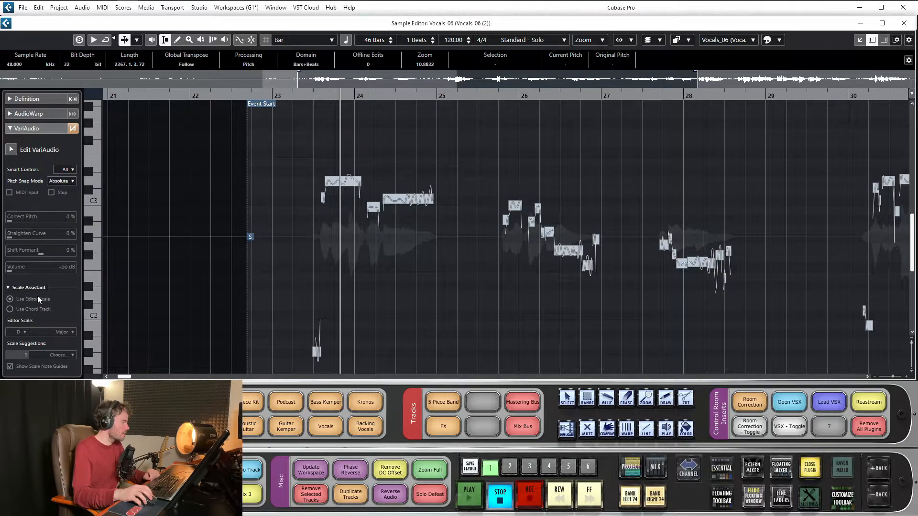
left_click(455, 257)
left_click(11, 150)
left_click(349, 185)
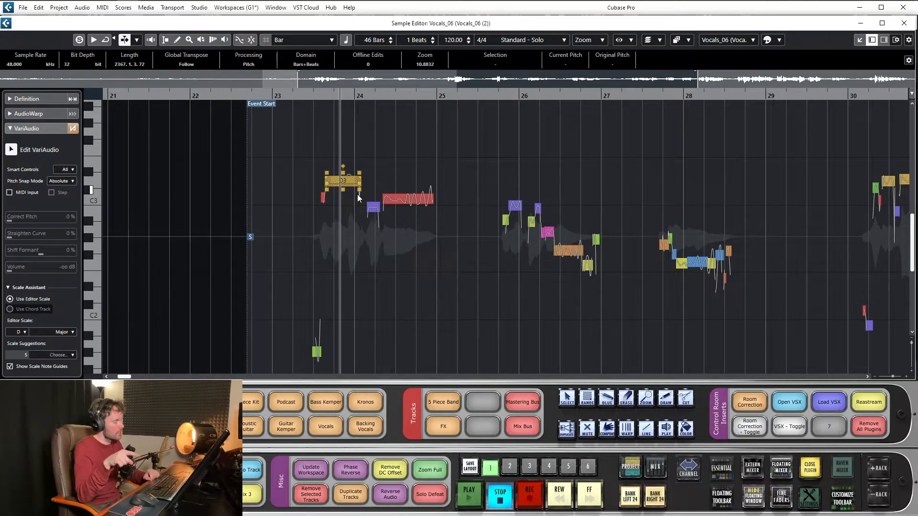
left_click(306, 191)
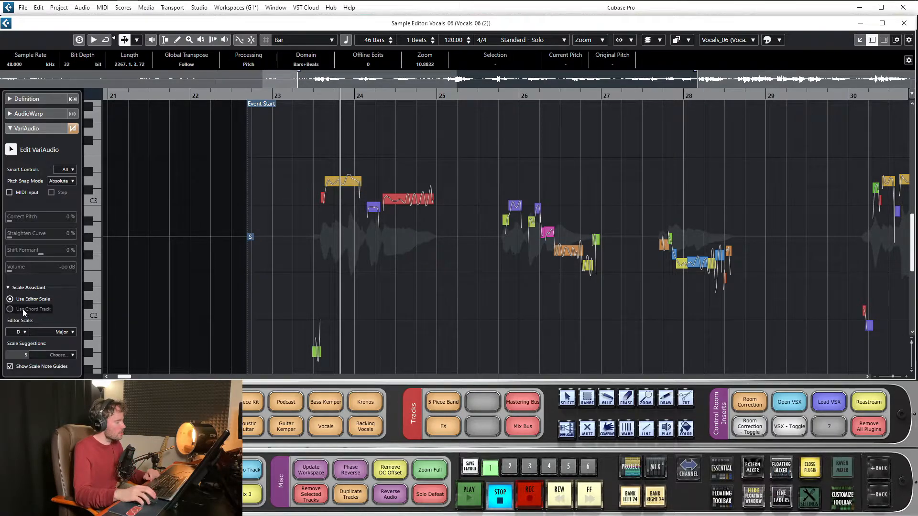
- Compare the Vocals_06 segments with the scale note guides hidden and shown
scroll(389, 218, "down", 1)
scroll(363, 168, "up", 2)
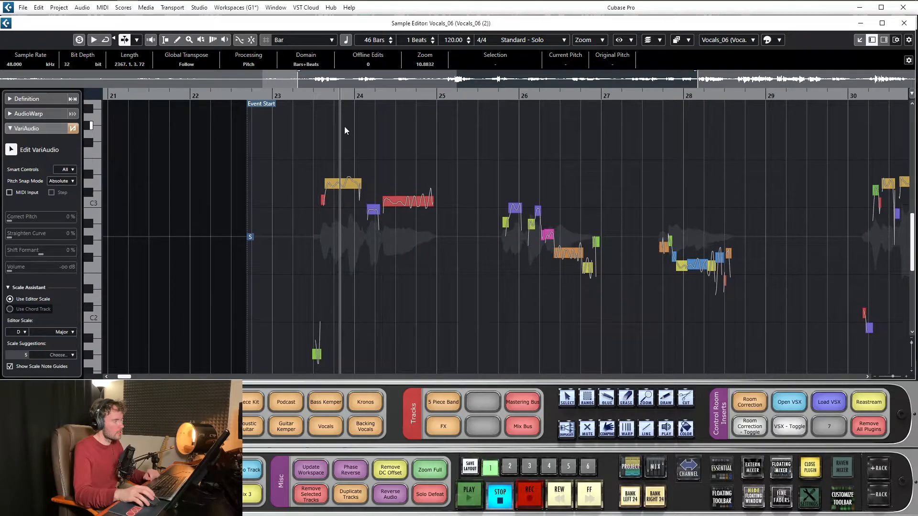
left_click_drag(338, 91, 341, 85)
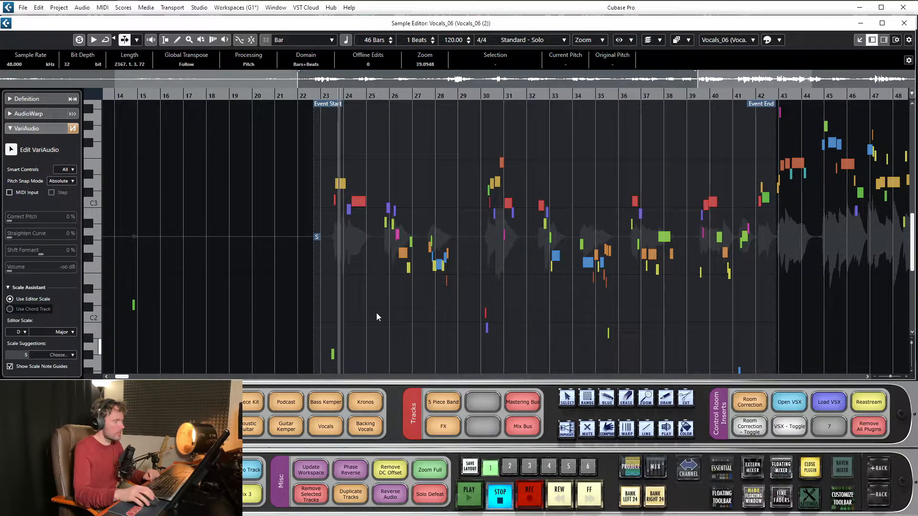
left_click_drag(432, 95, 433, 100)
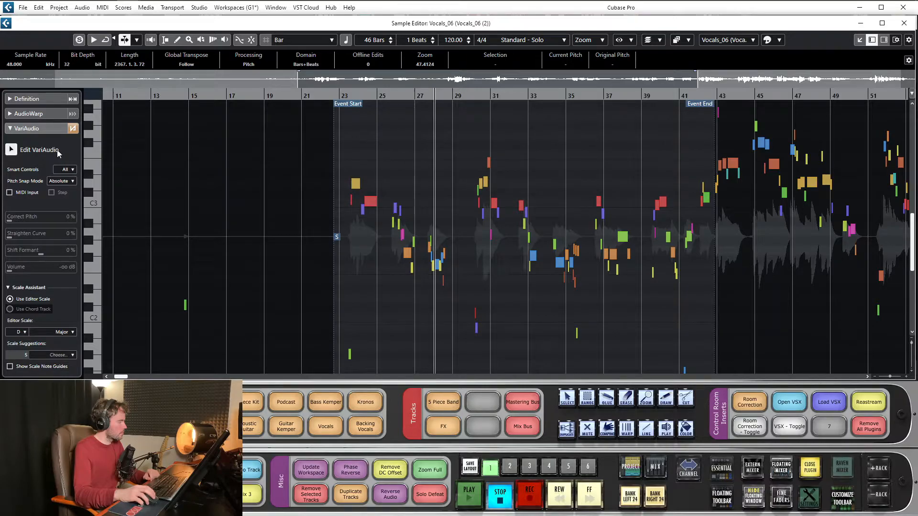
left_click_drag(388, 95, 242, 125)
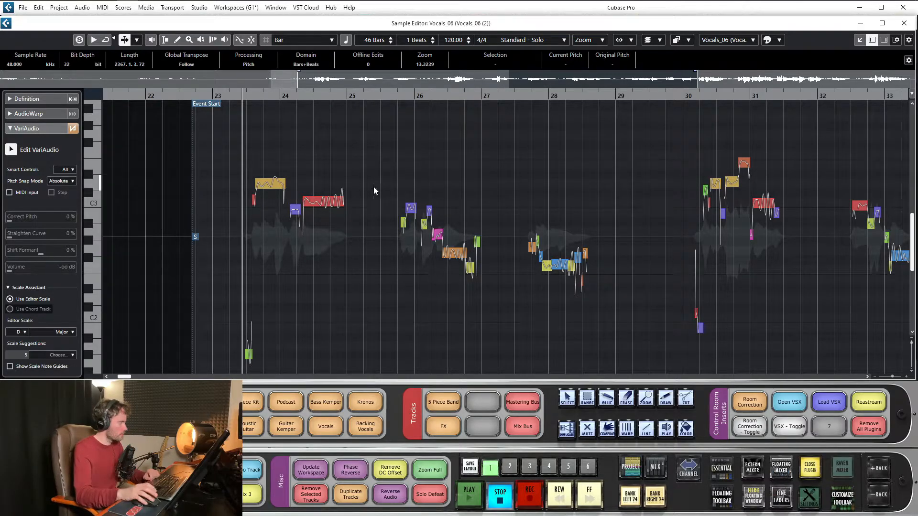
- Undo all Edit Pitch changes on Vocals_06 back to Analyze Note Segments in the edit history and return to the project
left_click(38, 7)
left_click(50, 41)
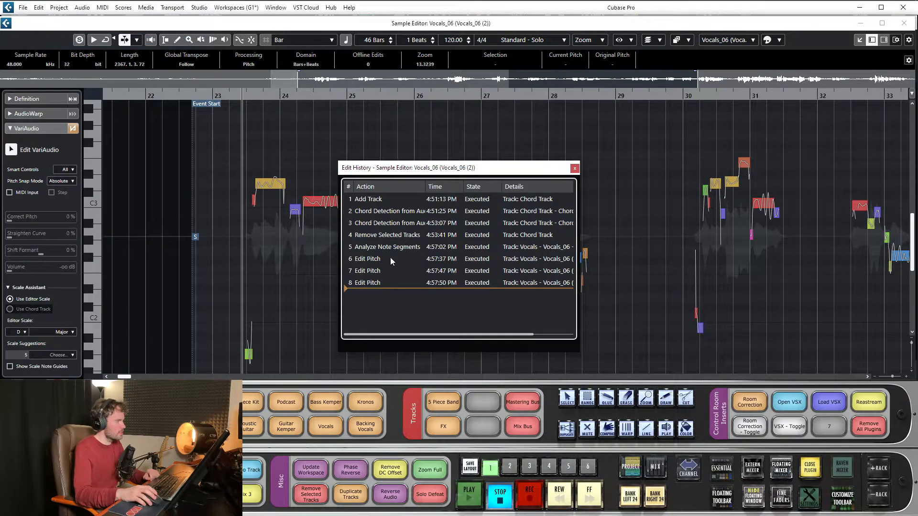
left_click(390, 261)
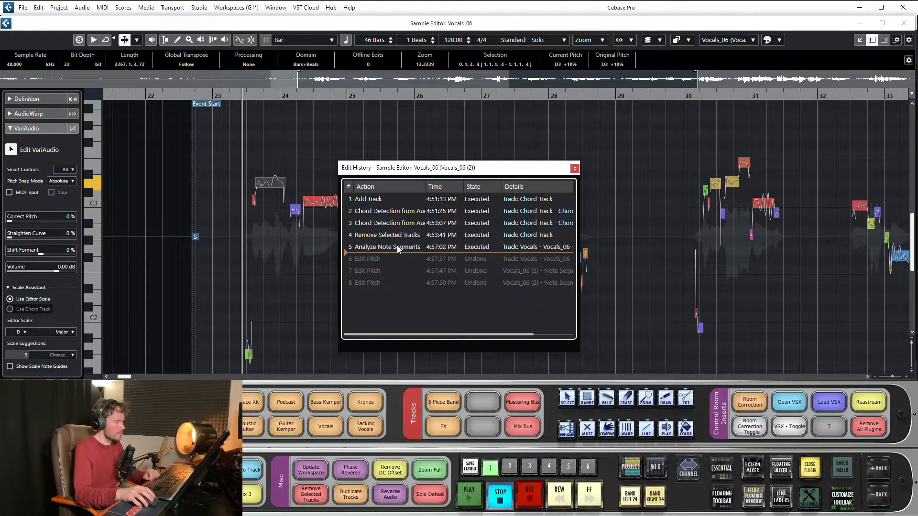
left_click(398, 248)
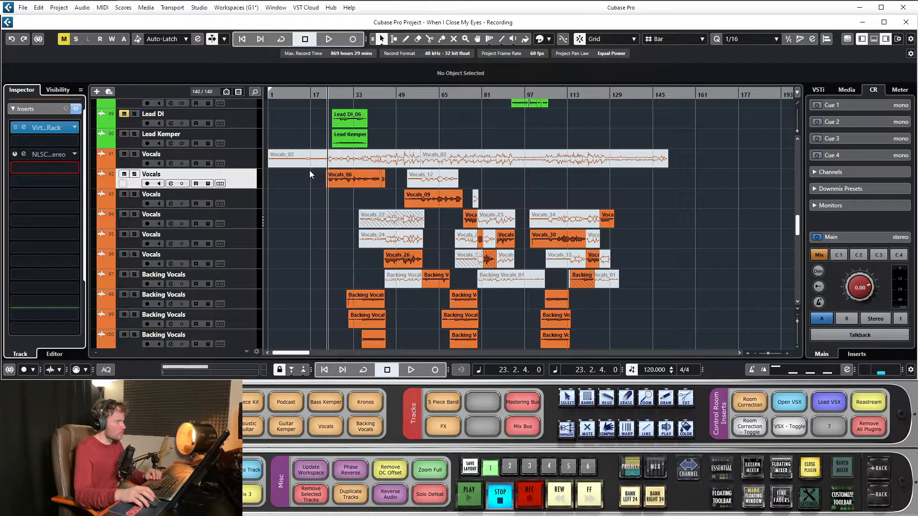
- Load the Squasher dynamics plug-in into the fourth insert slot of the selected Vocals track and place its window clear of the inserts
left_click(61, 168)
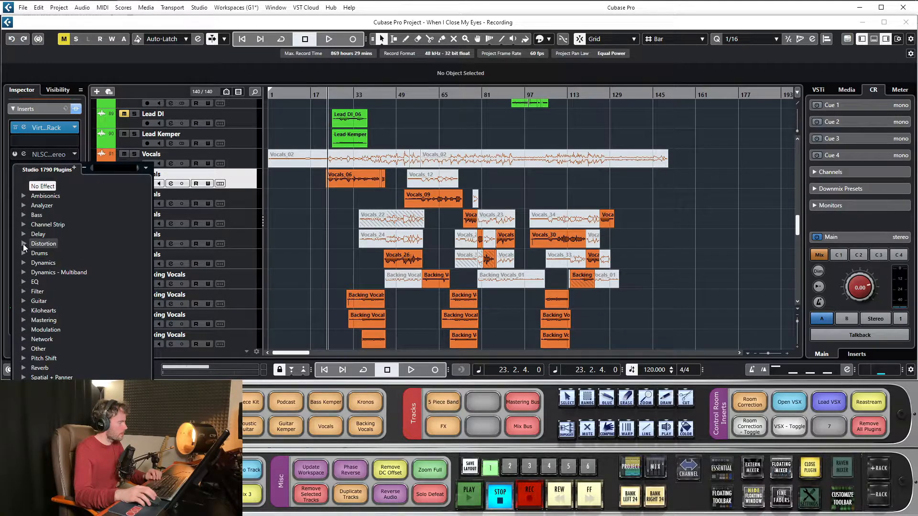
left_click(25, 262)
scroll(93, 324, "down", 10)
scroll(92, 323, "down", 5)
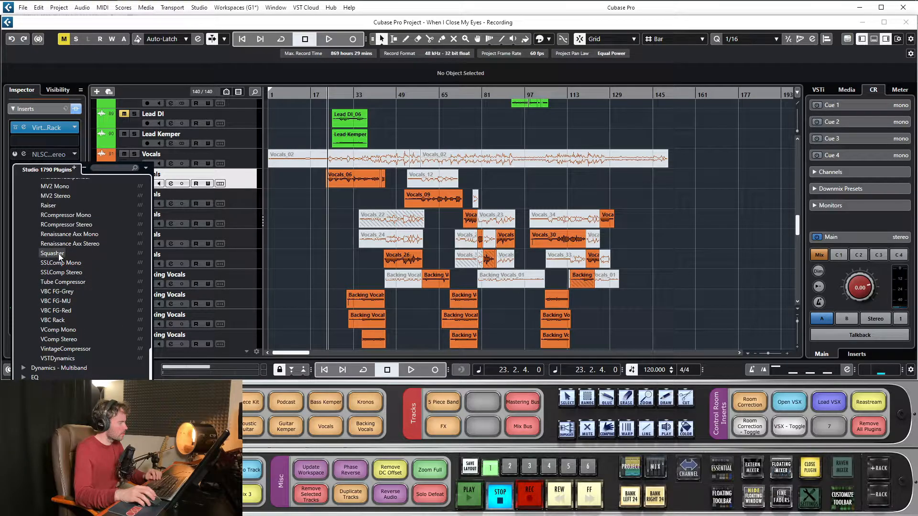
left_click(59, 254)
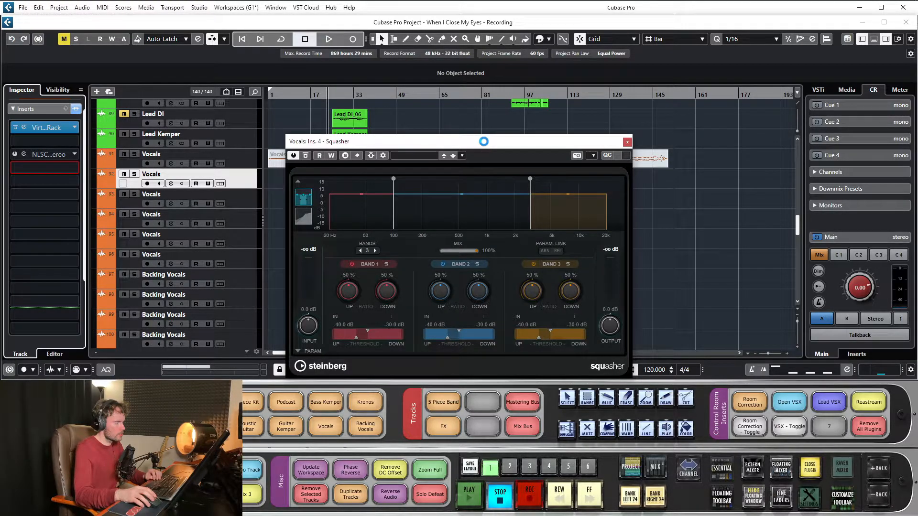
left_click_drag(479, 145, 464, 114)
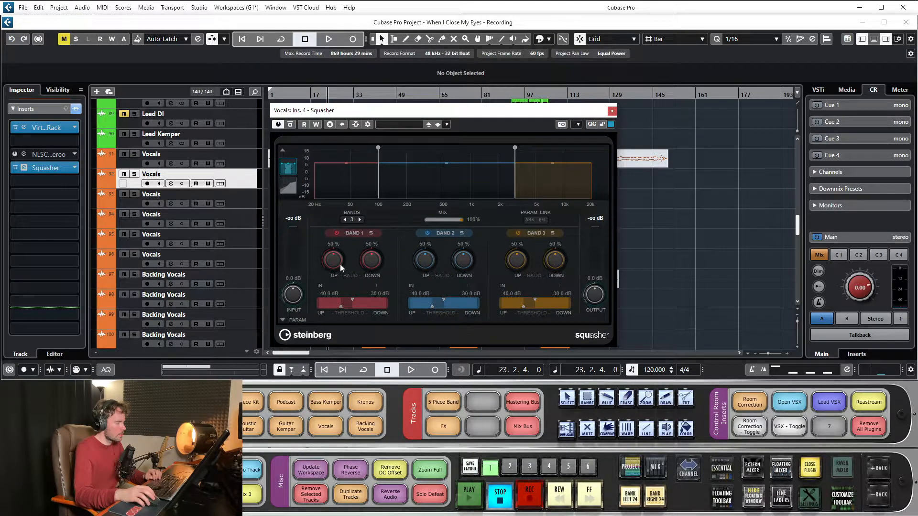
left_click_drag(507, 112, 584, 95)
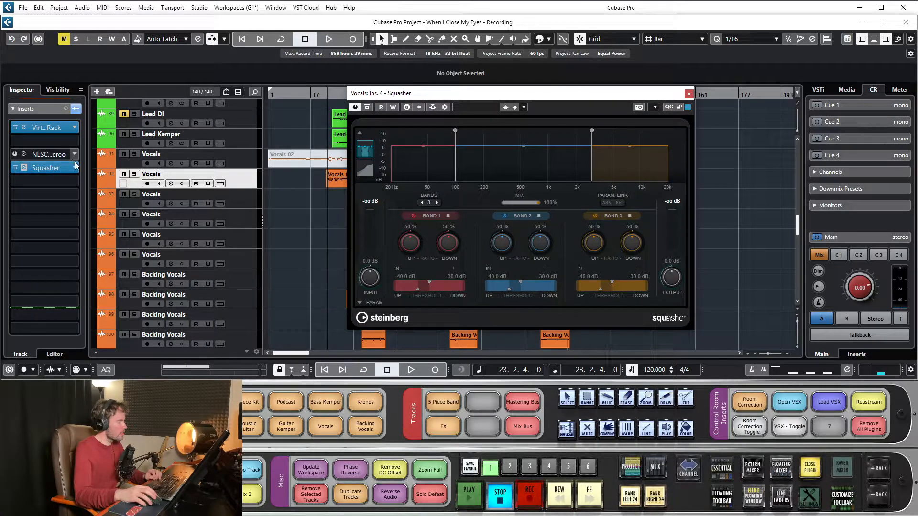
- Set the Vocals track's fourth insert slot to No Effect to remove Squasher
left_click(62, 167)
scroll(53, 191, "up", 10)
left_click(47, 187)
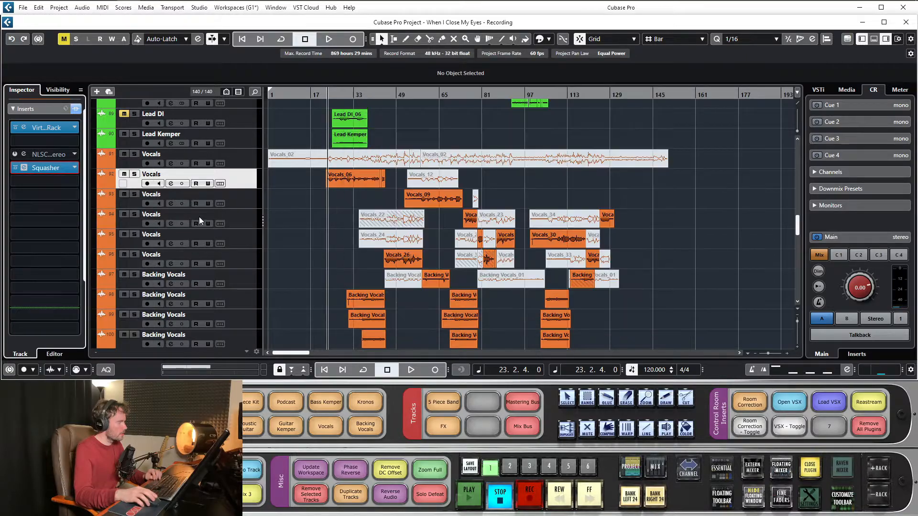
- Select and solo the Drum Master track and audition the drums briefly
scroll(312, 207, "down", 12)
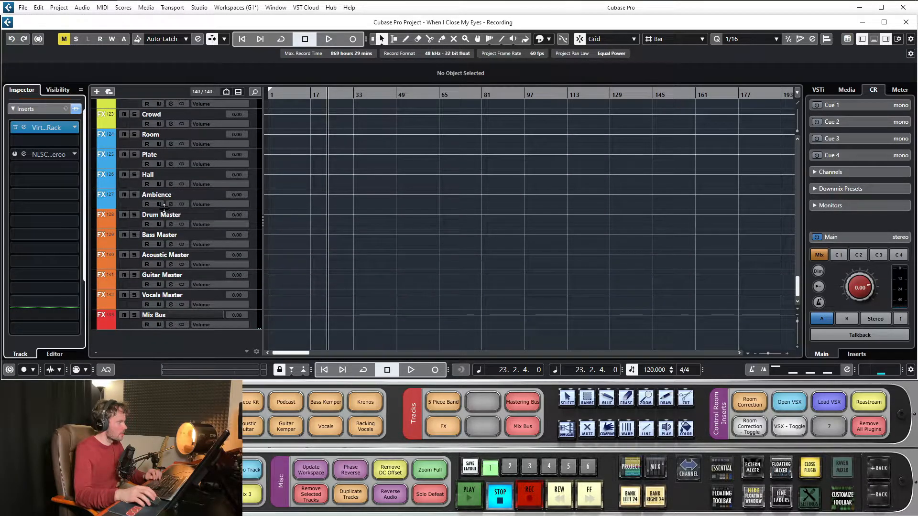
left_click(162, 214)
left_click(134, 215)
scroll(439, 194, "up", 20)
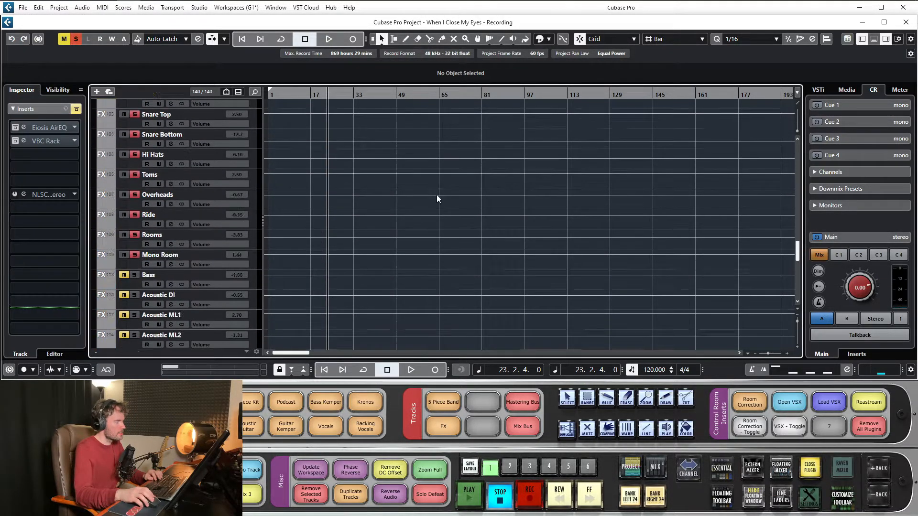
key("space")
scroll(433, 207, "down", 20)
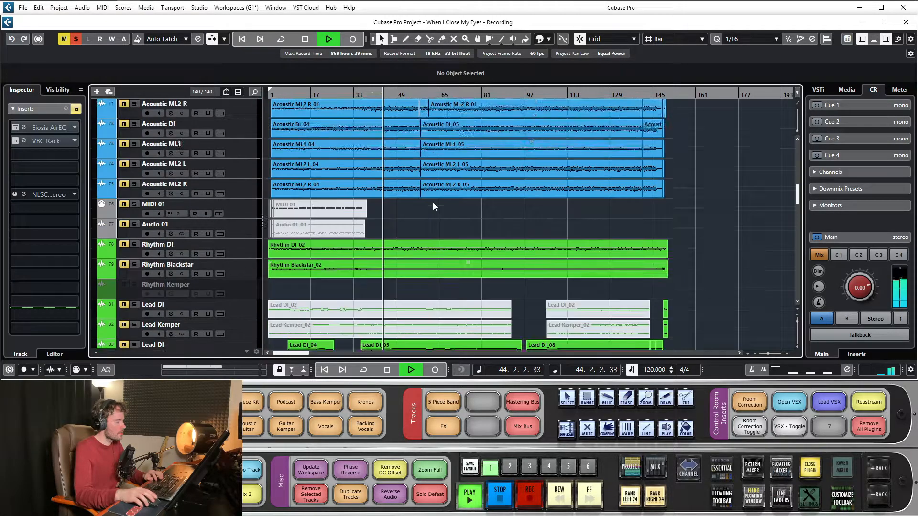
key("space")
- Load the Raiser dynamics plug-in into the third insert slot of the Drum Master track
left_click(62, 156)
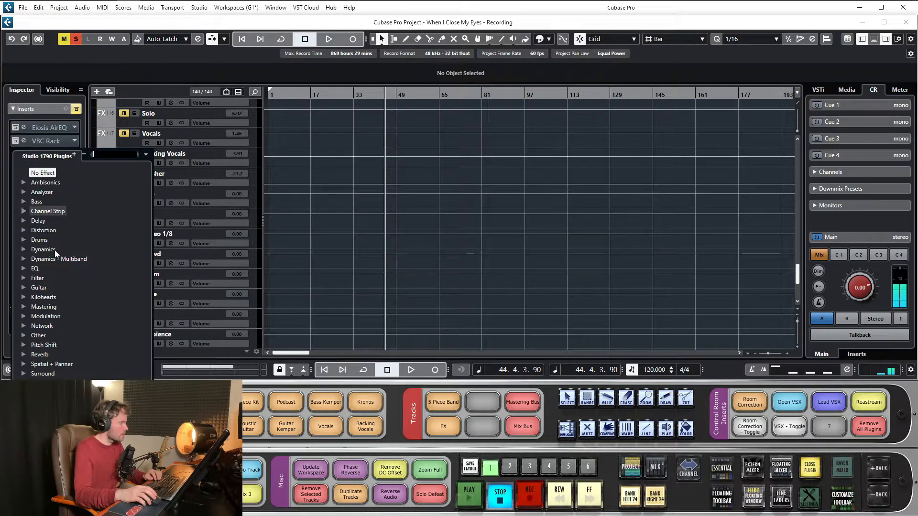
left_click(25, 252)
scroll(79, 315, "down", 4)
scroll(78, 315, "down", 8)
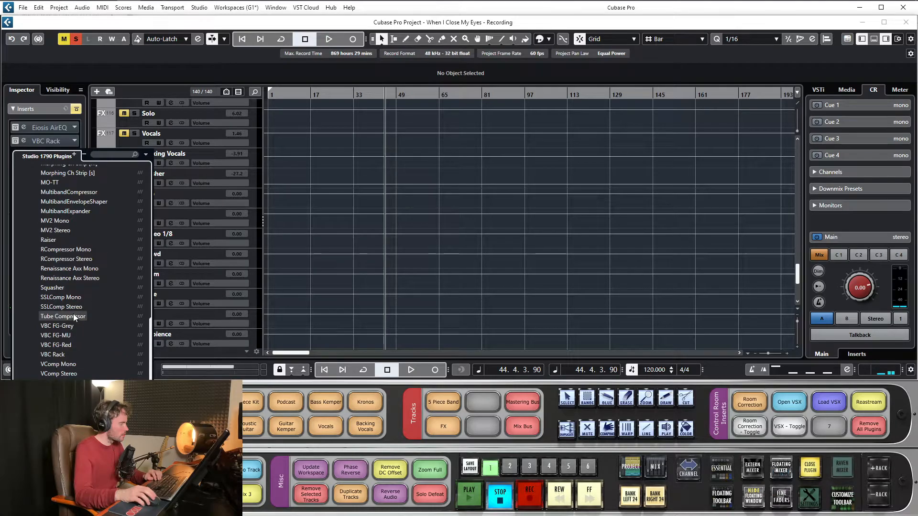
scroll(71, 314, "up", 3)
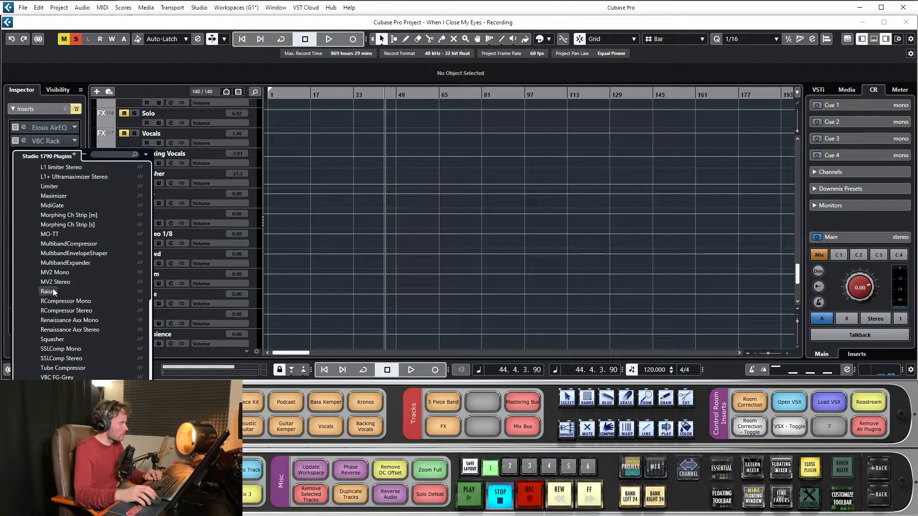
left_click(49, 292)
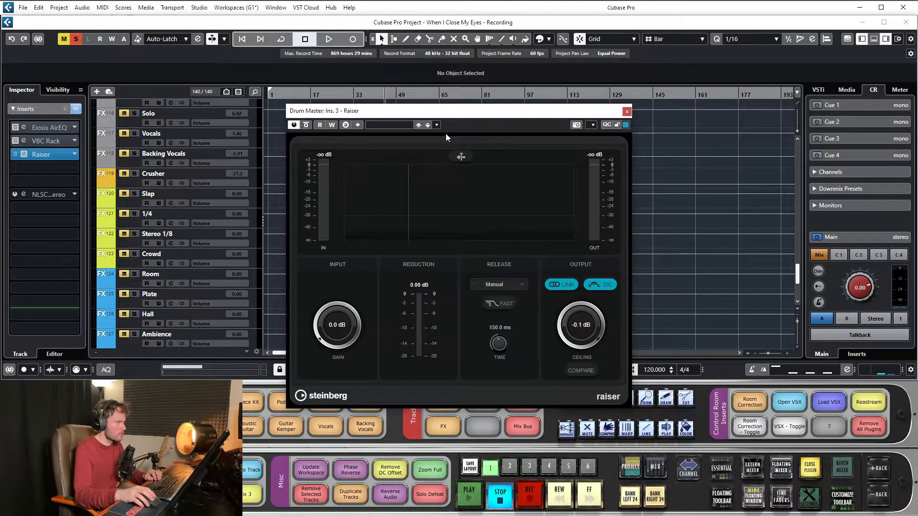
- Audition the drums through Raiser, moving playback to a further point in the song
key("space")
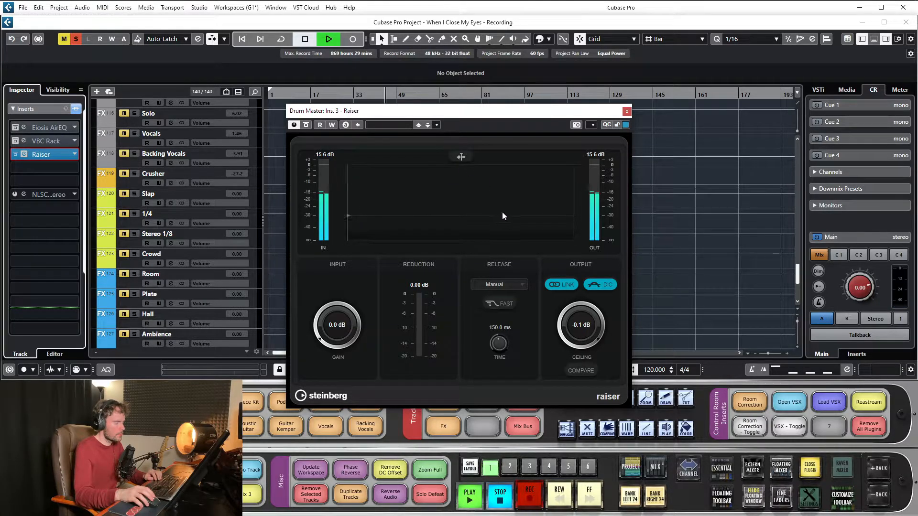
key("space")
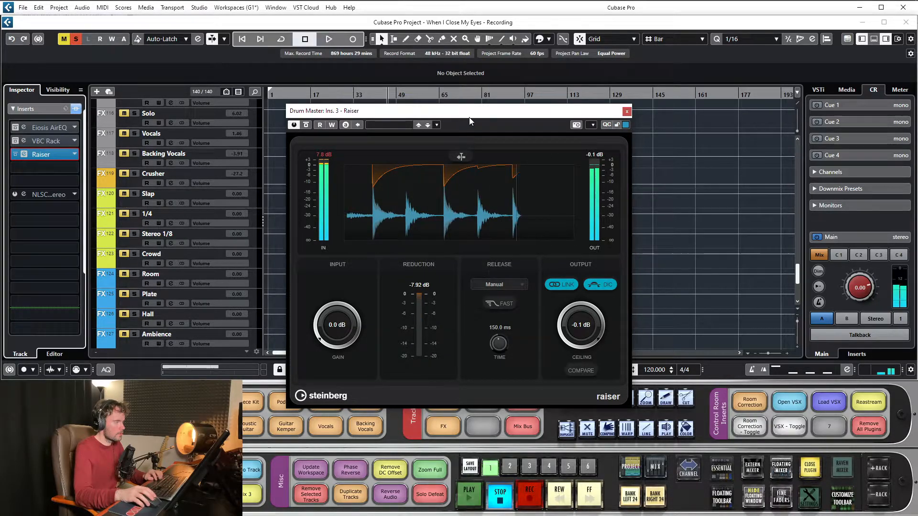
left_click_drag(442, 112, 369, 126)
left_click(458, 96)
key("space")
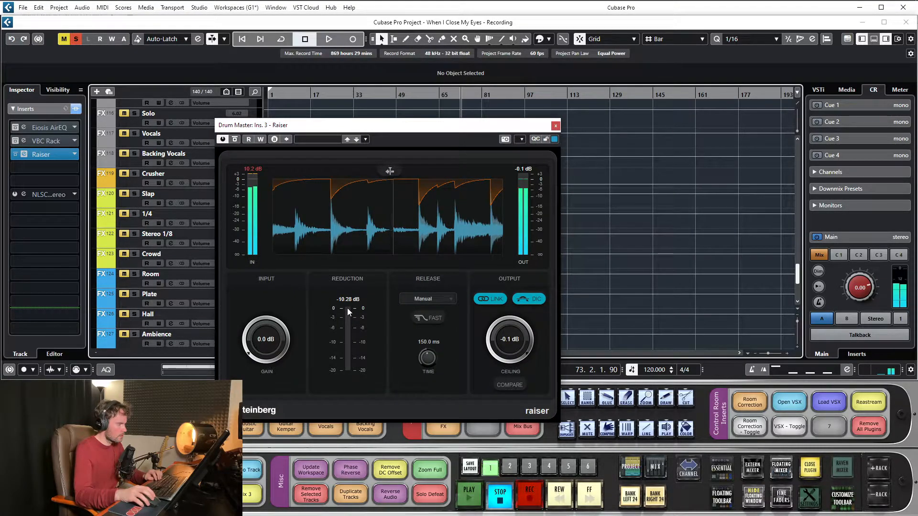
- Raise Raiser's input gain to 20.0 dB and its release time to 1.399 s, then stop playback and close the plug-in window
left_click_drag(266, 337, 282, 262)
left_click_drag(427, 359, 430, 275)
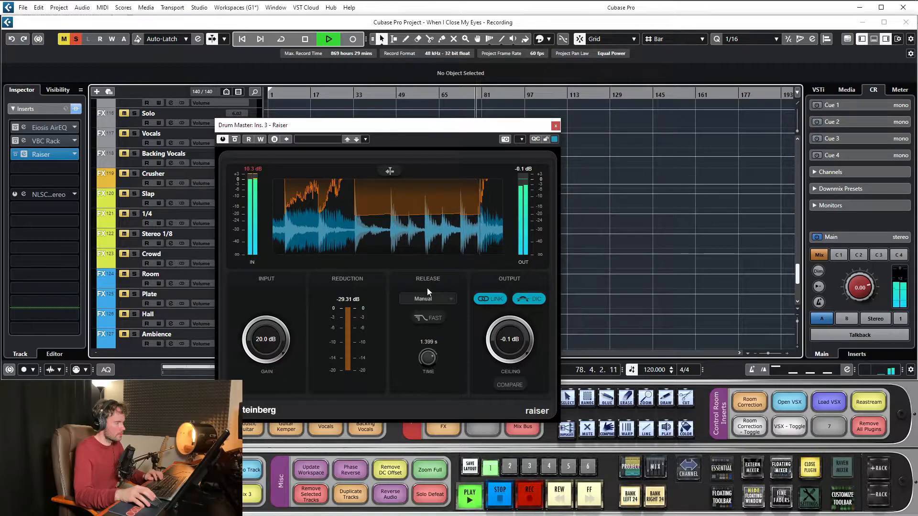
key("space")
left_click(555, 126)
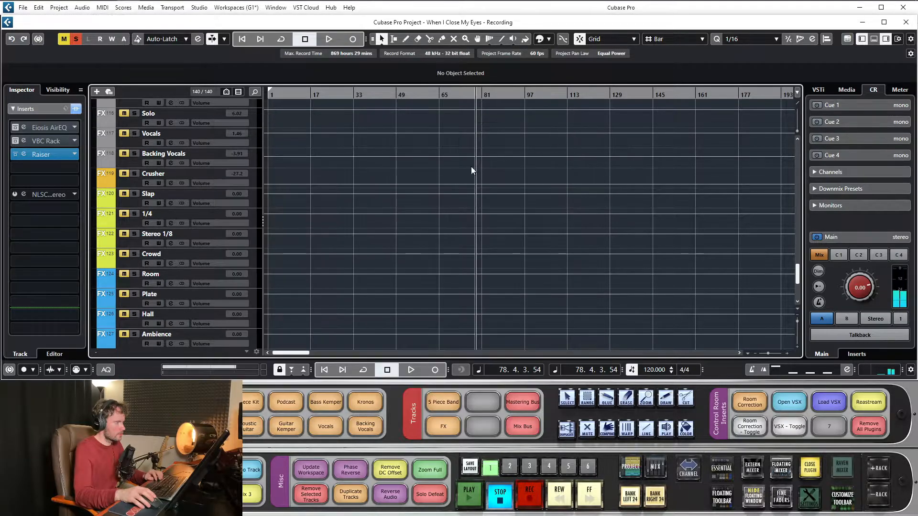
- Replace Raiser with Squasher in the Drum Master's third insert slot
left_click(73, 155)
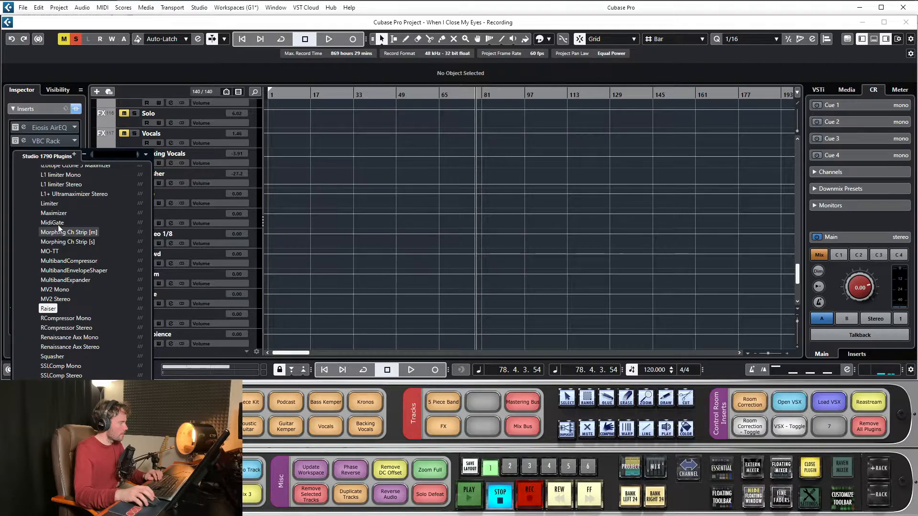
scroll(52, 289, "down", 5)
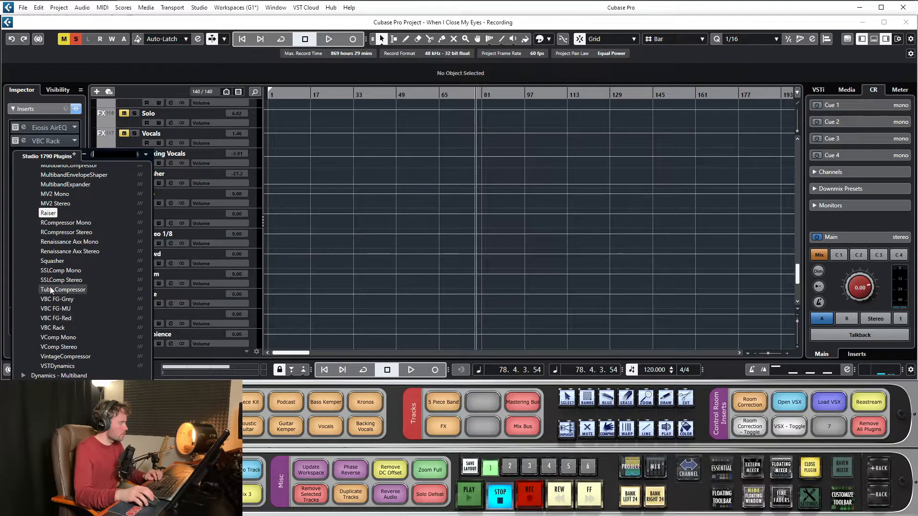
left_click(52, 261)
- Play the drums through Squasher, lower Band 2's level to -9.8 dB and reposition the plug-in window
key("space")
left_click_drag(484, 101, 375, 109)
left_click_drag(414, 158, 405, 180)
key("space")
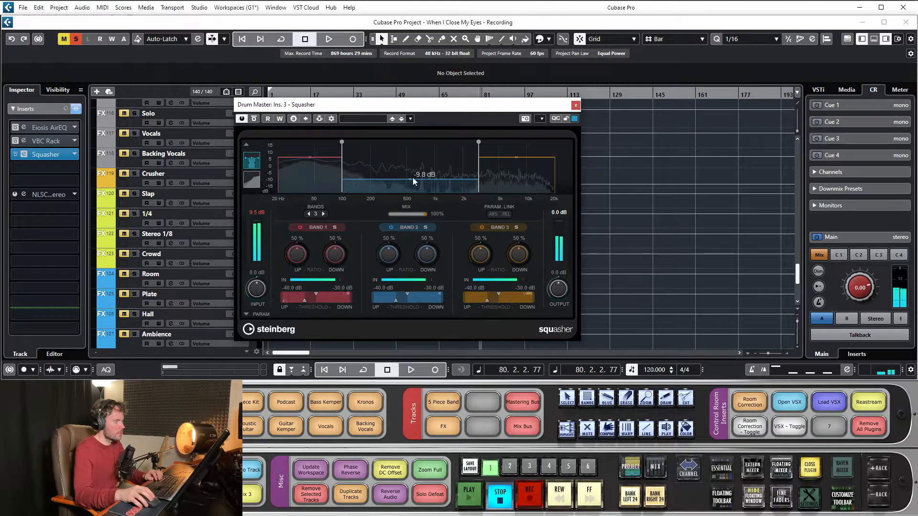
left_click_drag(397, 106, 503, 107)
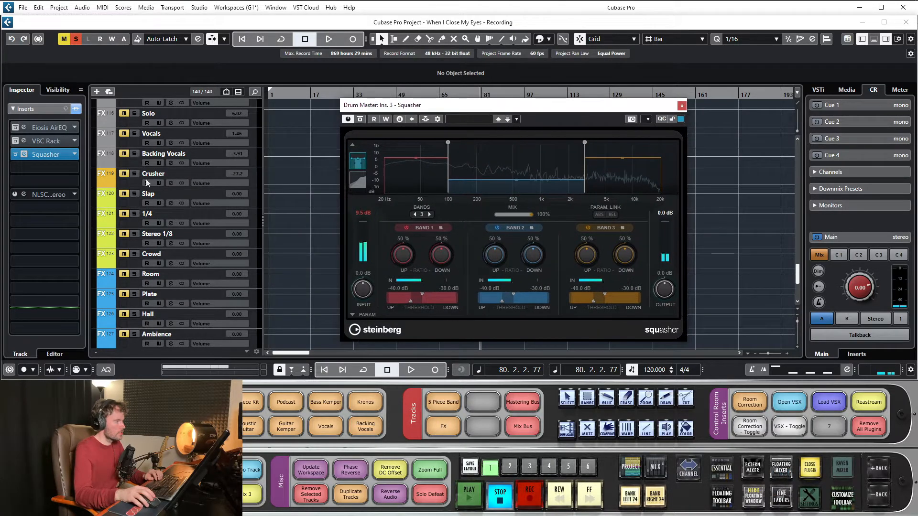
- Load MO-TT into the Drum Master's fourth insert slot and move its window beside Squasher
left_click(43, 167)
left_click(23, 263)
scroll(57, 310, "down", 10)
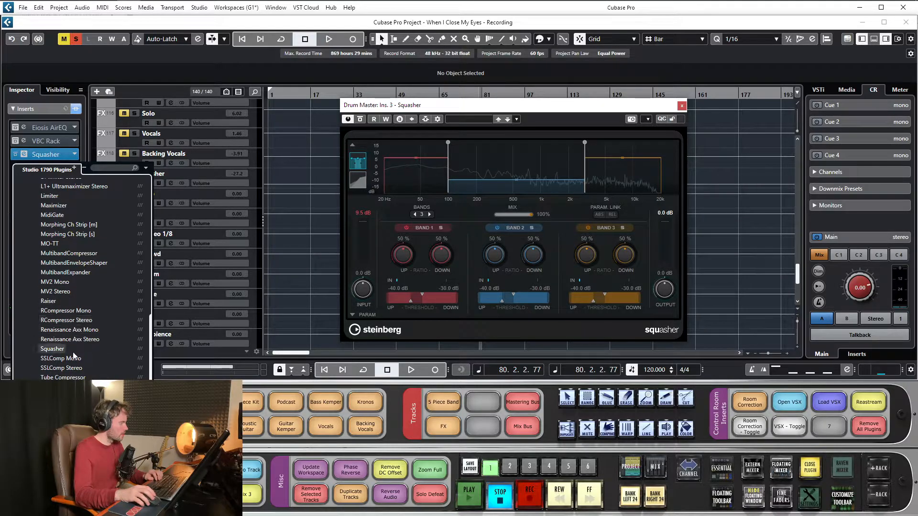
double_click(63, 254)
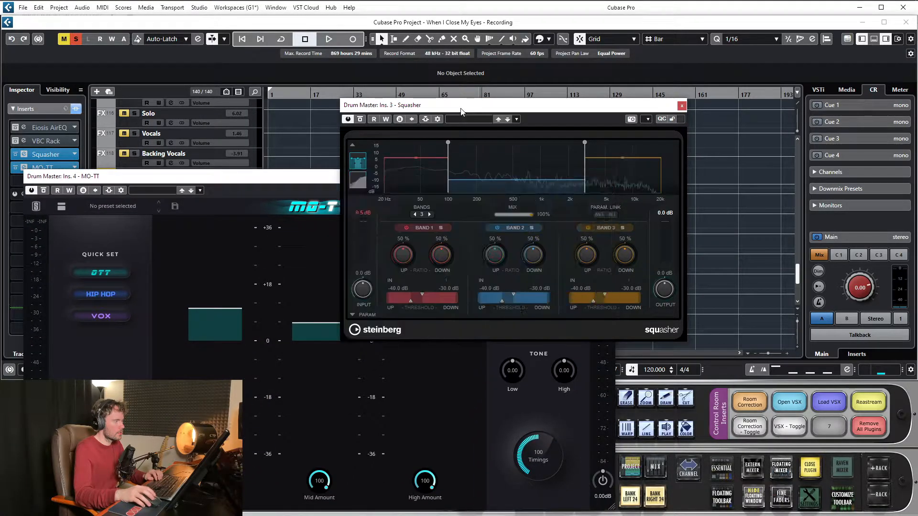
left_click_drag(548, 177, 474, 36)
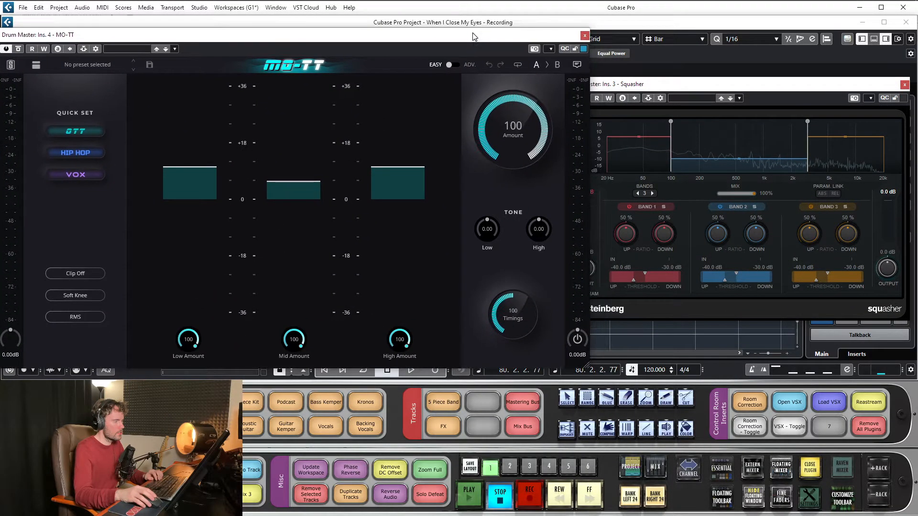
- Switch MO-TT to its advanced view and arrange both plug-in windows side by side for comparison with Squasher
left_click(449, 66)
left_click_drag(374, 34, 372, 52)
left_click_drag(726, 89, 699, 102)
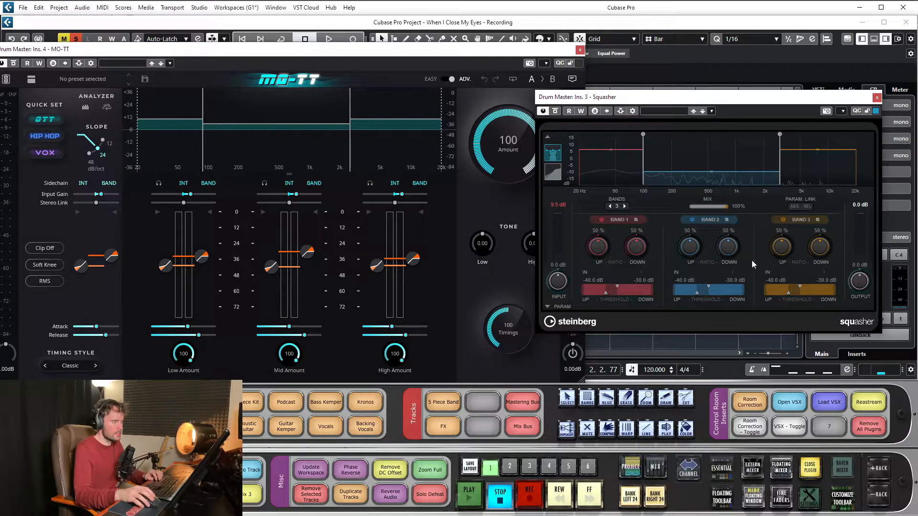
left_click_drag(624, 99, 613, 96)
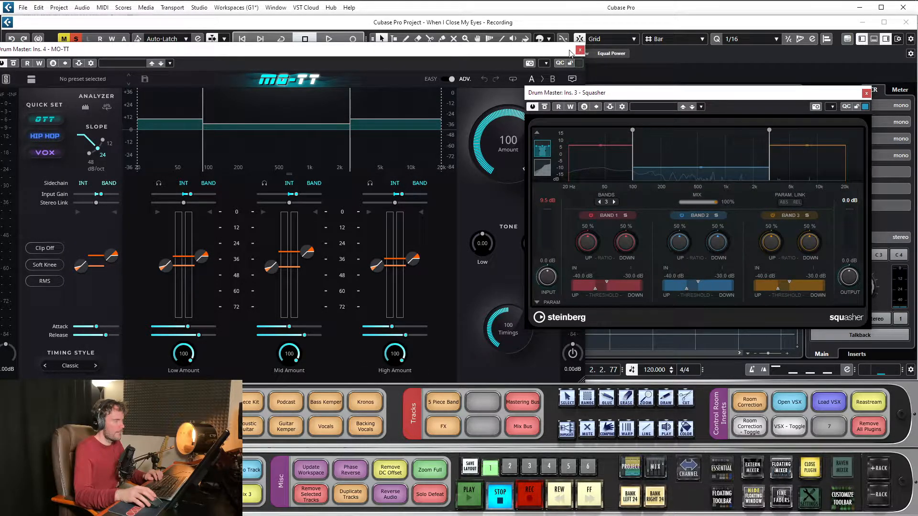
- Close MO-TT and remove it from the Drum Master's fourth insert slot
left_click(578, 51)
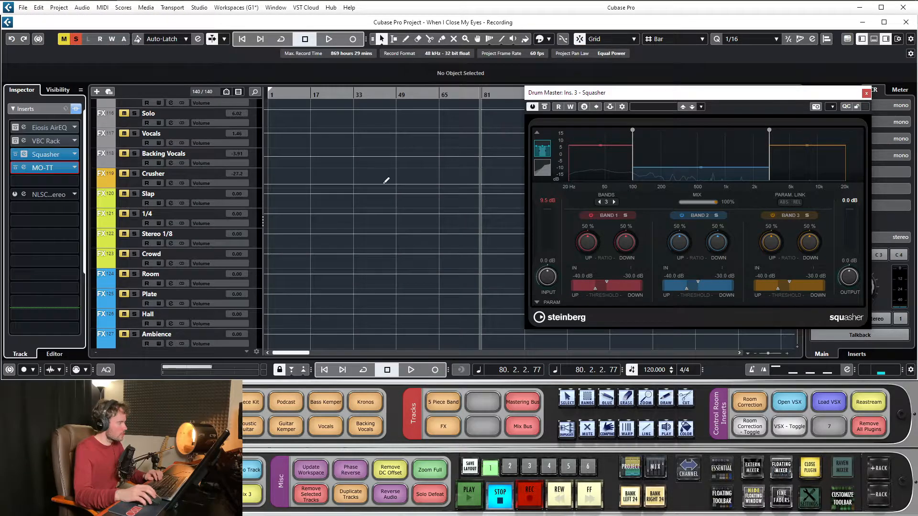
left_click(75, 168)
scroll(65, 191, "up", 10)
left_click(50, 187)
- Move the song position to bar 43 and set Squasher's band levels to about 0, -7 and -6 dB
left_click_drag(660, 96, 440, 128)
left_click(381, 95)
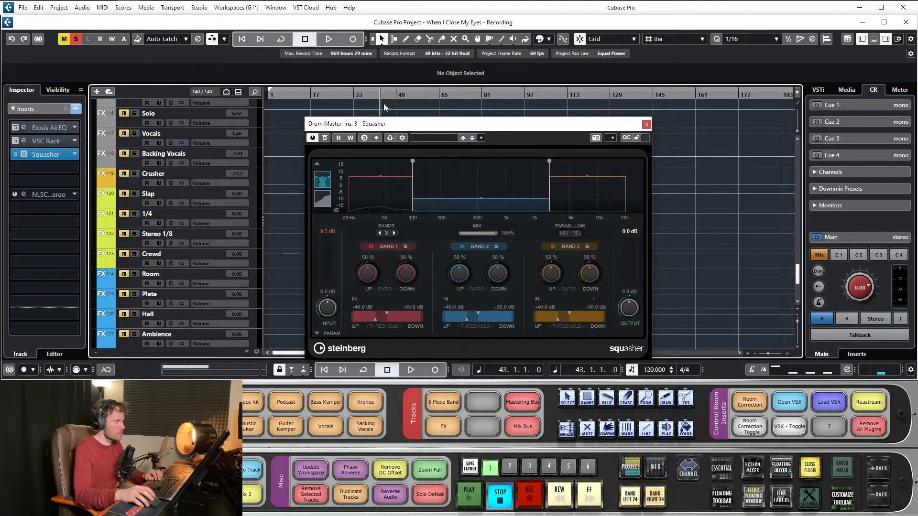
left_click_drag(444, 128, 438, 127)
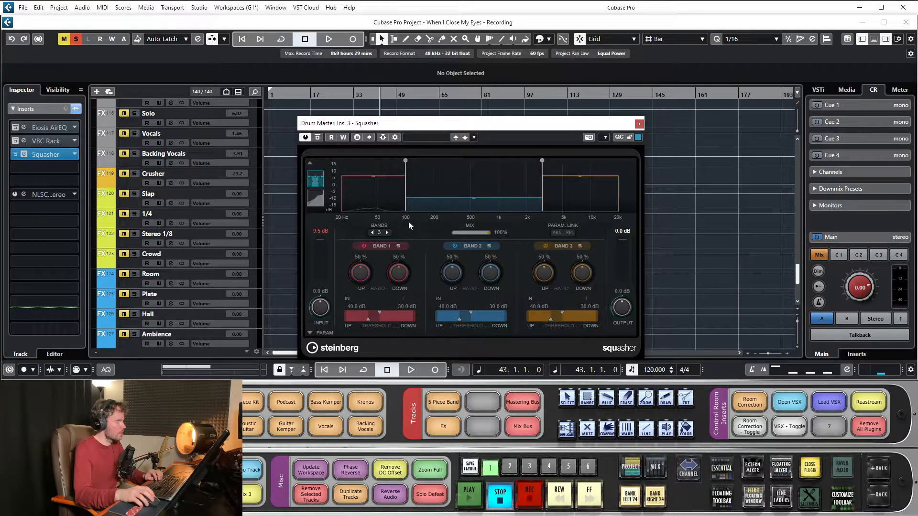
left_click(373, 178)
mouse_move(382, 179)
left_mouse_down()
mouse_move(391, 207)
mouse_move(388, 182)
left_mouse_up()
left_click_drag(474, 197, 485, 180)
left_click_drag(580, 177, 592, 181)
left_click_drag(482, 179, 489, 192)
left_click_drag(583, 180, 588, 190)
- Open VBC Rack from the second insert slot for inspection, close it and reposition the Squasher window
left_click(48, 141)
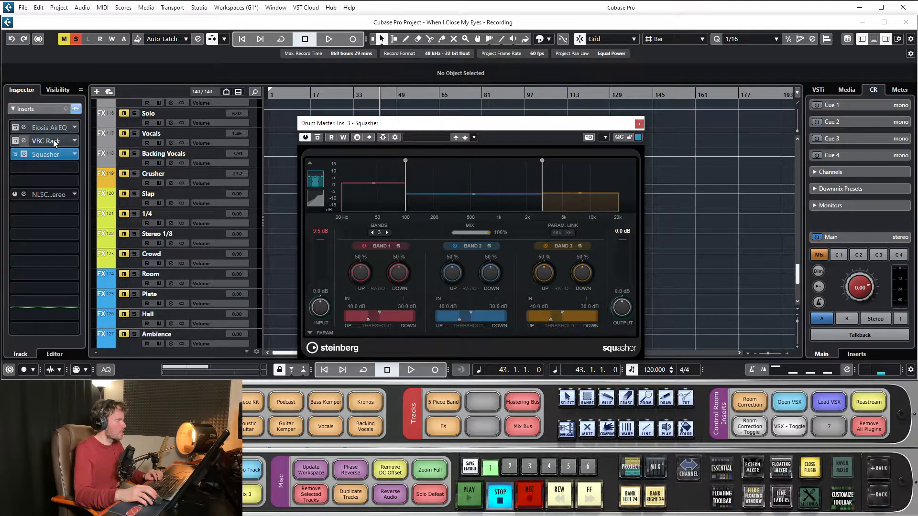
left_click_drag(489, 44, 541, 78)
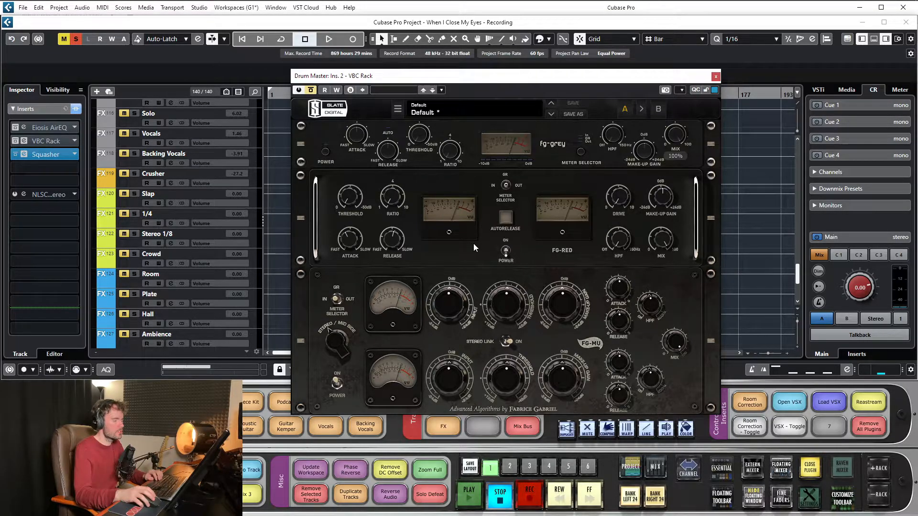
left_click(716, 76)
left_click_drag(530, 124, 539, 146)
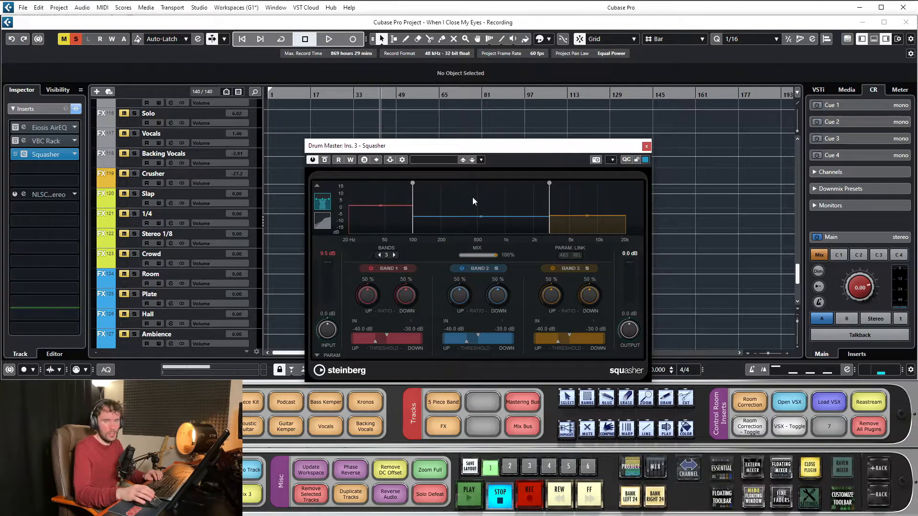
left_click_drag(493, 149, 477, 123)
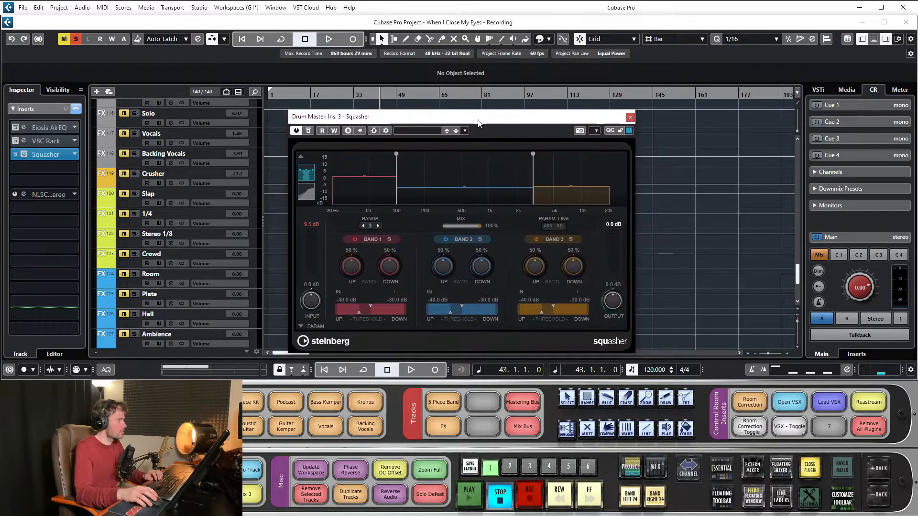
- Replace Squasher with the Imager plug-in from the Spatial + Panner category in the Drum Master's third insert slot
left_click(74, 155)
scroll(66, 272, "down", 3)
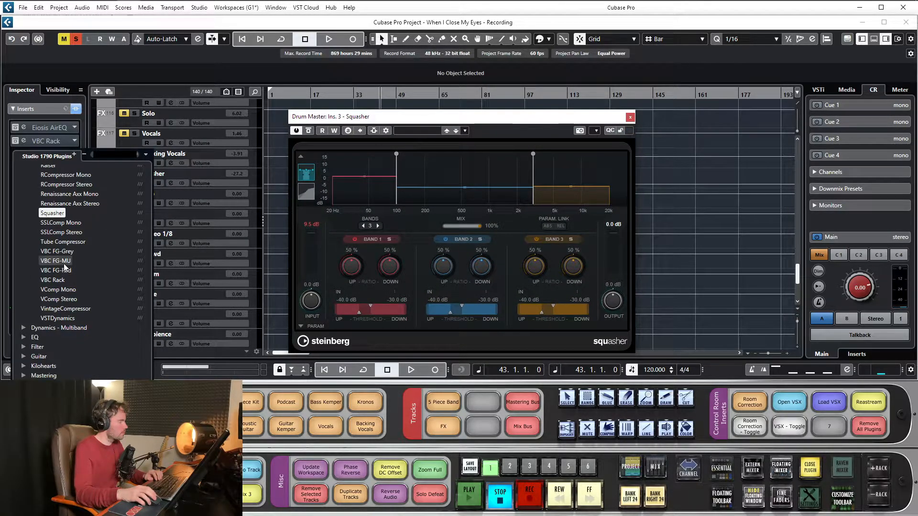
scroll(50, 263, "down", 1)
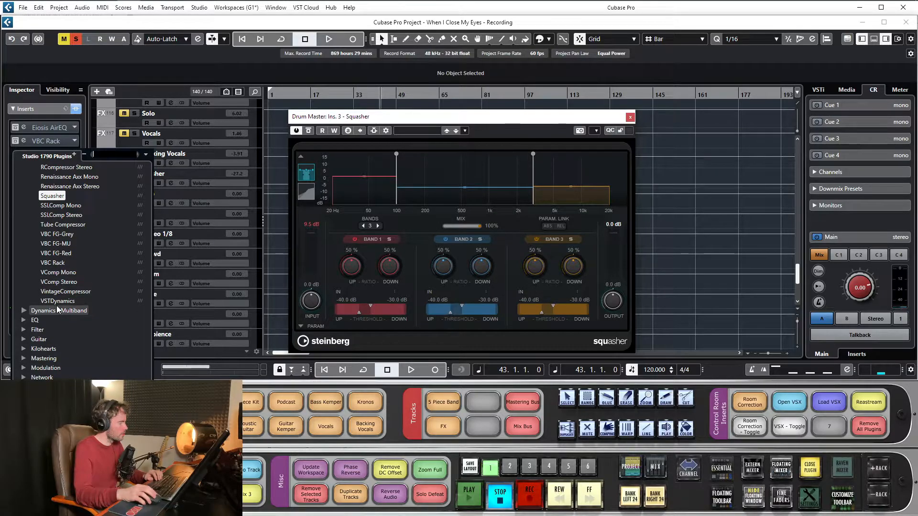
scroll(81, 268, "down", 7)
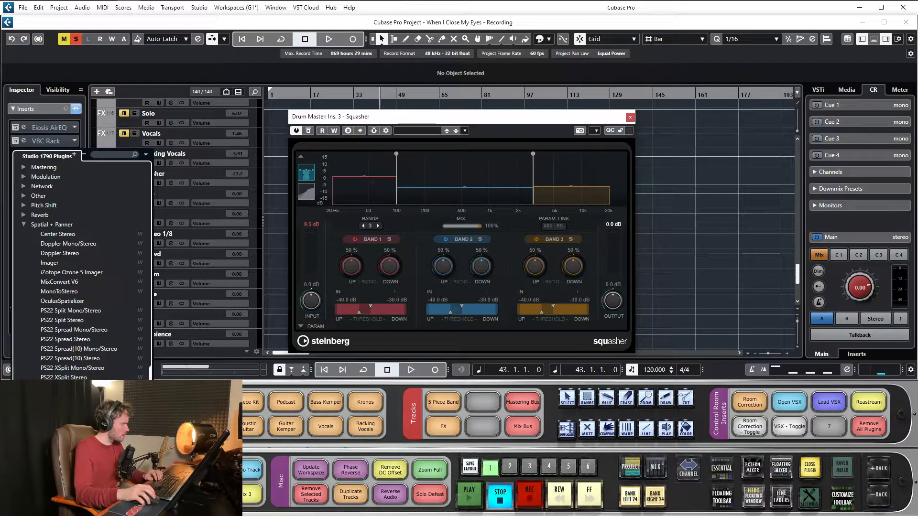
left_click(50, 263)
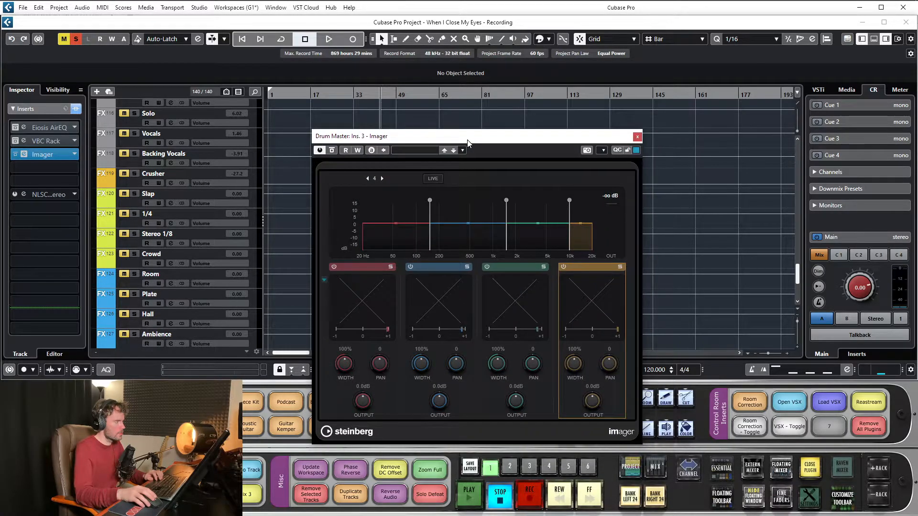
- Audition the drums through Imager, soloing each of its four bands in turn, and stop playback
key("space")
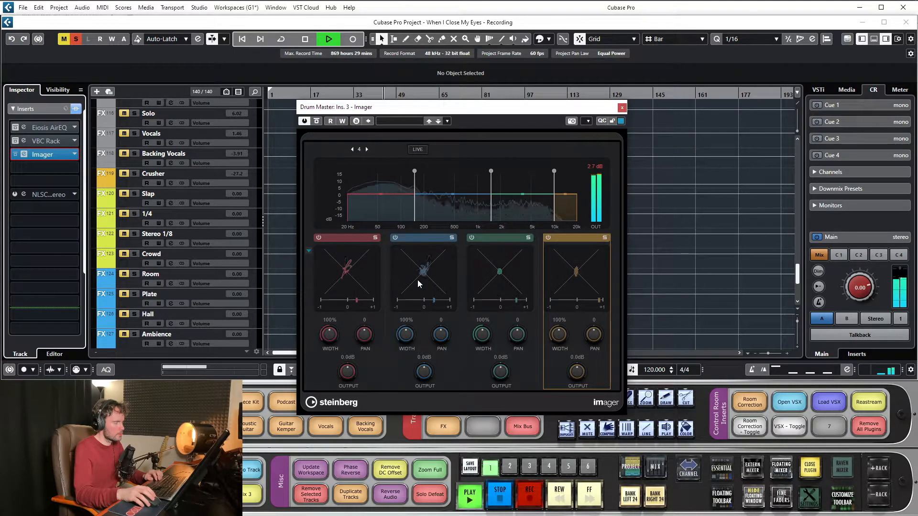
key("space")
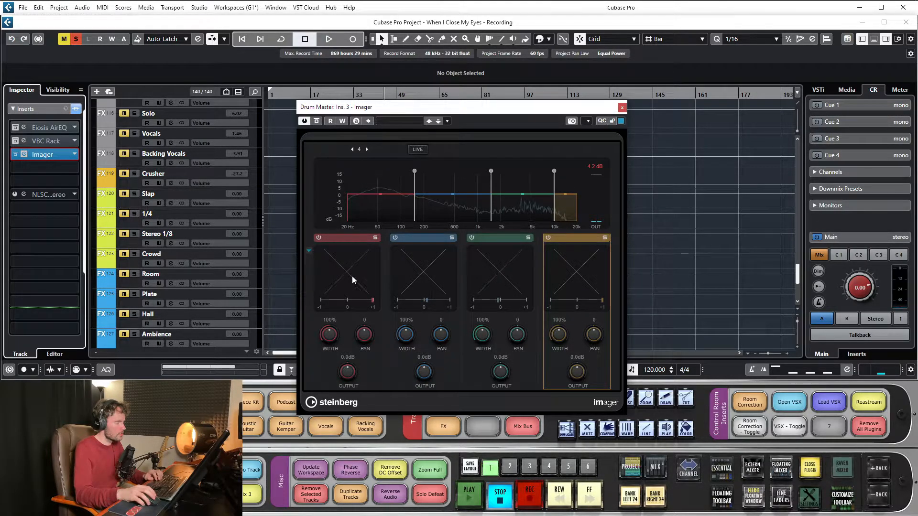
key("space")
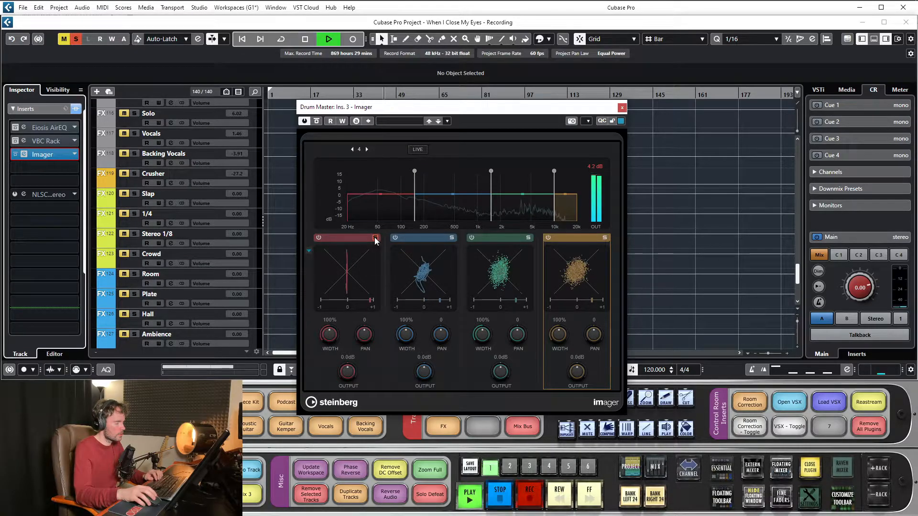
left_click(375, 237)
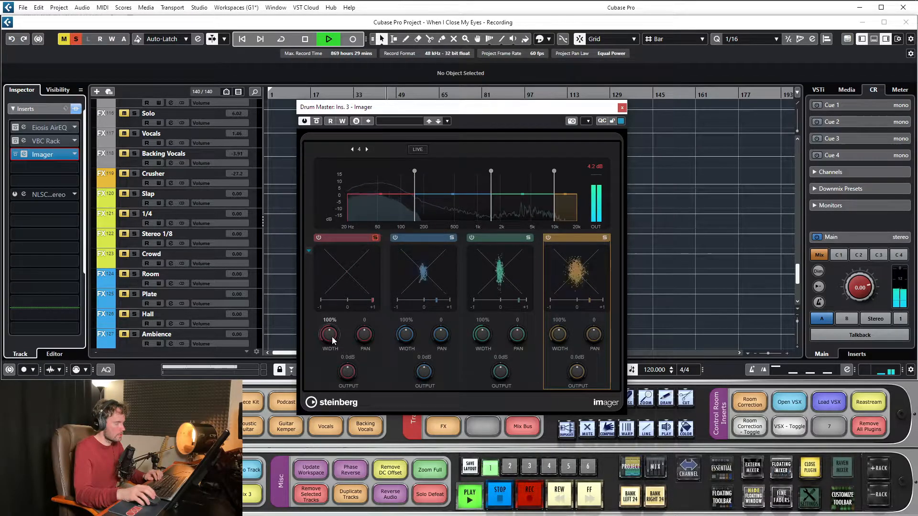
left_click(451, 238)
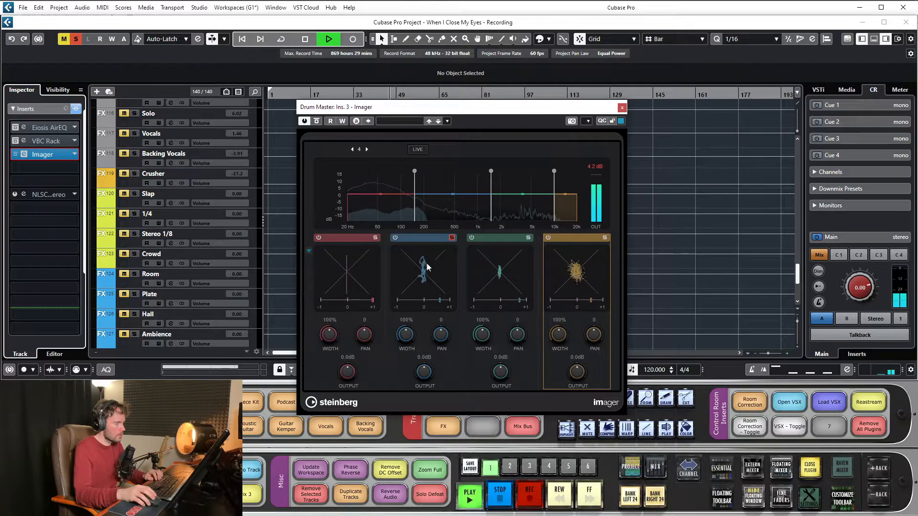
left_click(528, 238)
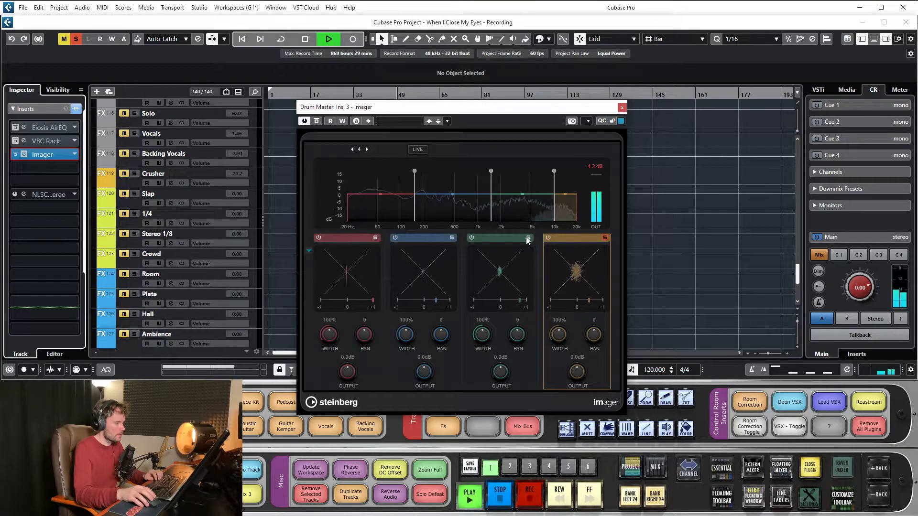
key("space")
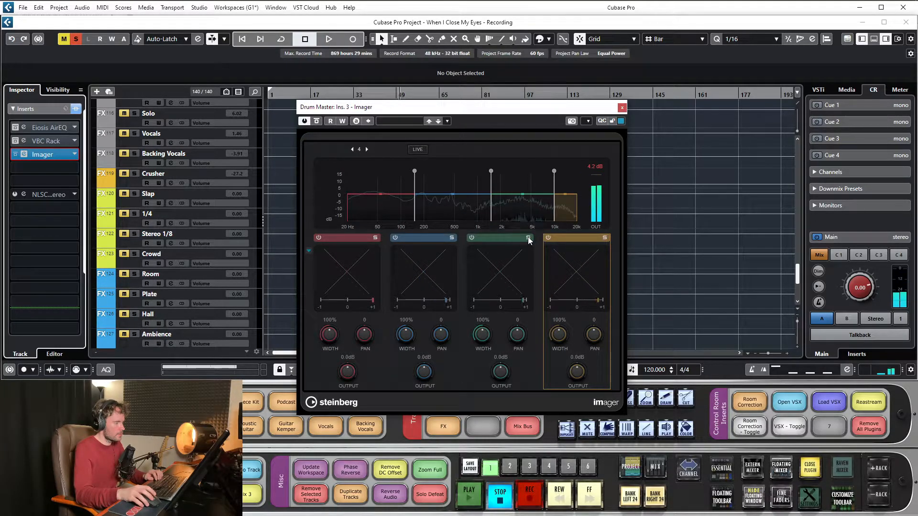
- Play the drums while setting Imager's band widths to 67%, 0%, 200% and 200% from low to high, and stop playback
left_click_drag(449, 112, 449, 132)
left_click(388, 94)
key("space")
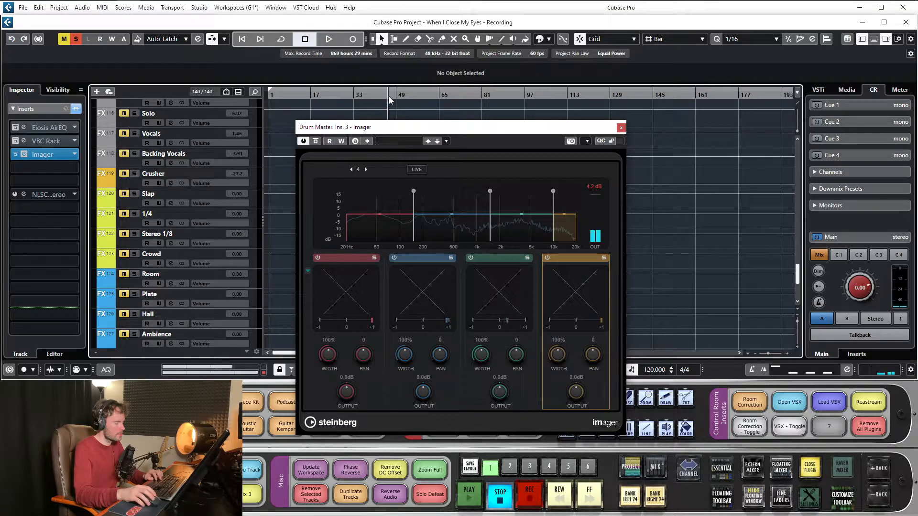
left_click_drag(329, 354, 375, 183)
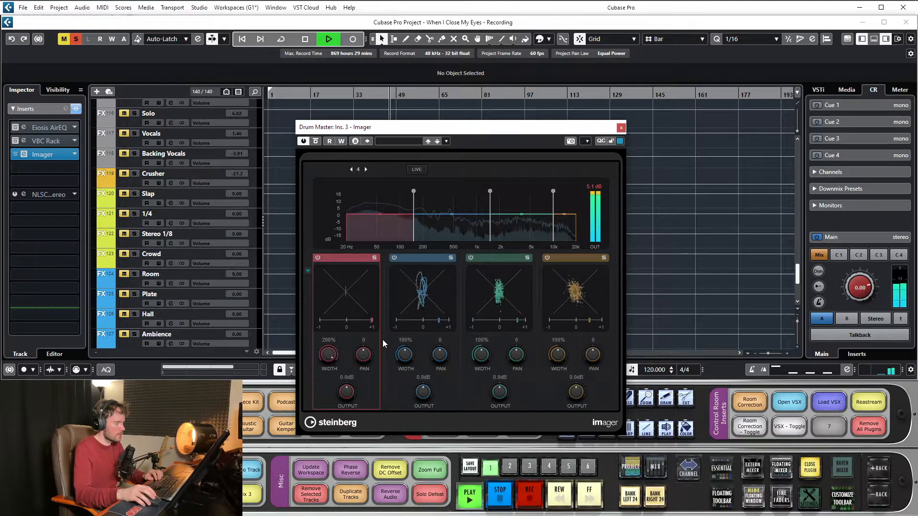
left_click_drag(405, 355, 427, 165)
left_click_drag(330, 355, 375, 404)
left_click_drag(405, 354, 419, 431)
left_click_drag(482, 354, 520, 251)
left_click_drag(557, 354, 575, 195)
key("space")
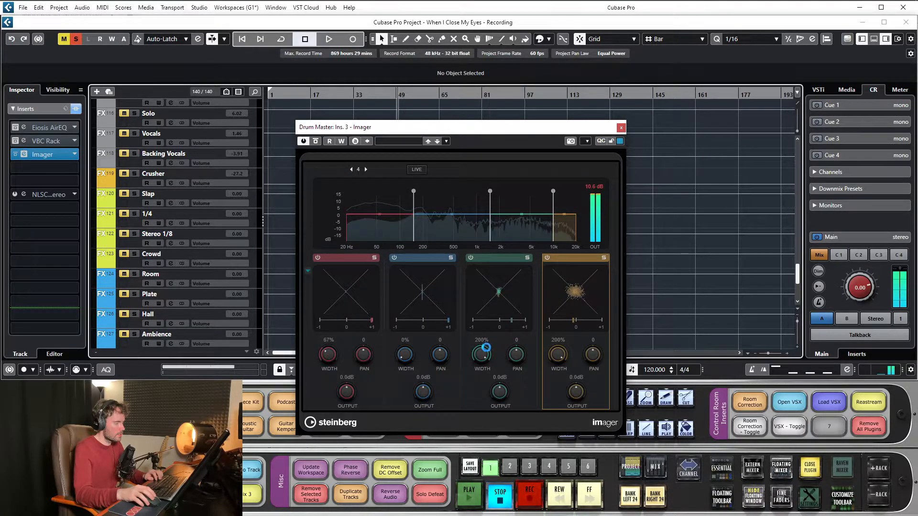
- Reduce Imager's third band width to 111% and its fourth band width to 109%
left_click_drag(484, 353, 485, 367)
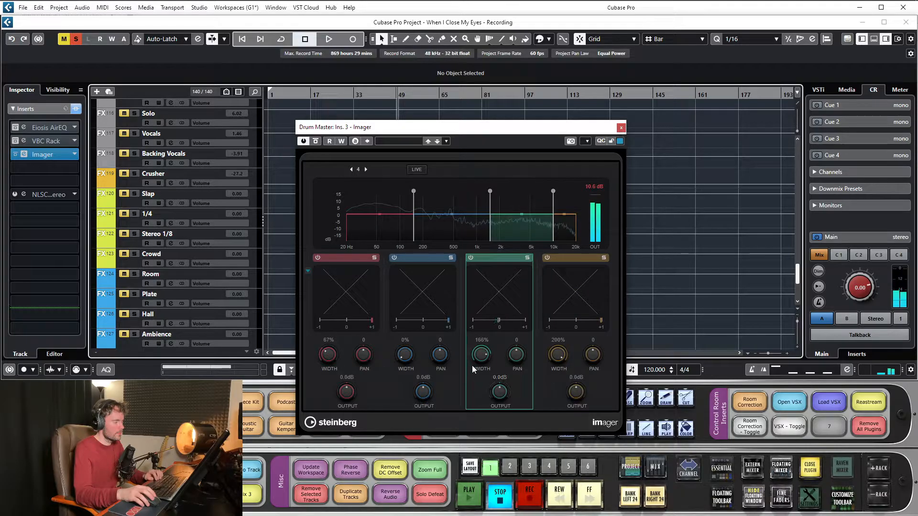
left_click_drag(559, 365, 563, 439)
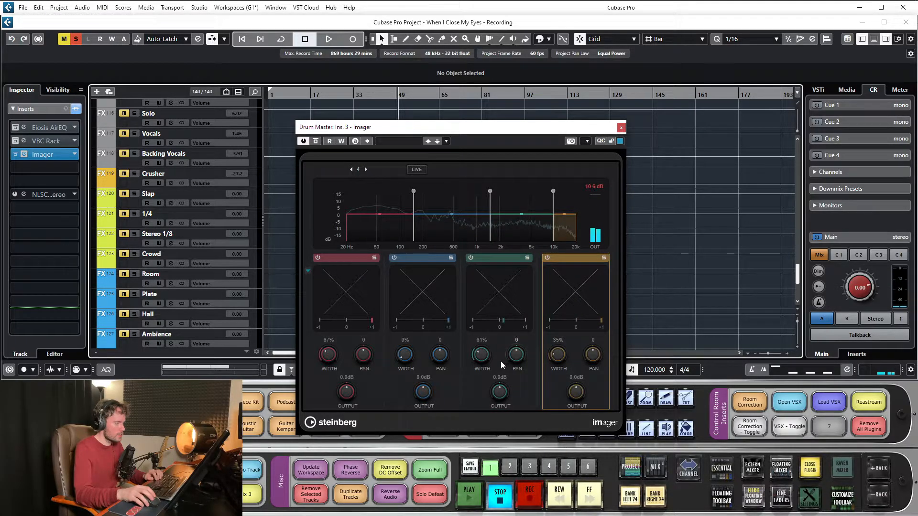
left_click_drag(482, 356, 485, 350)
left_click_drag(558, 356, 561, 341)
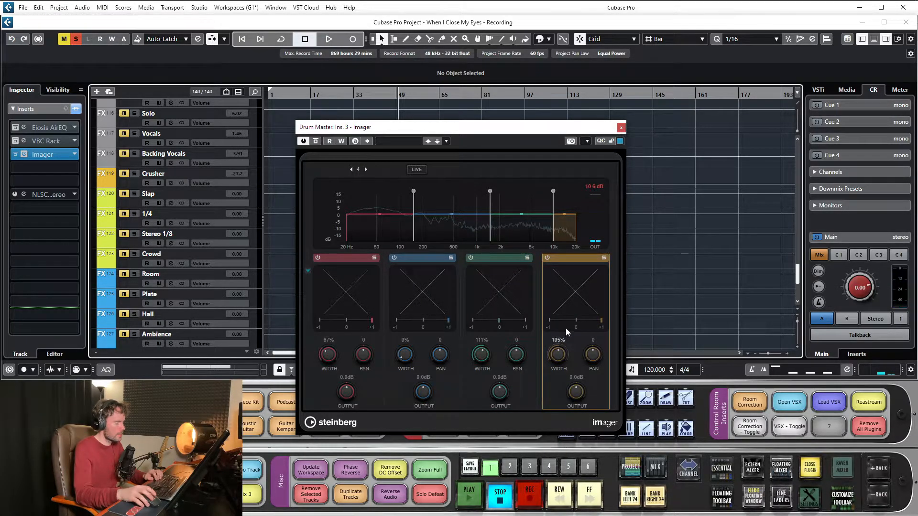
- Move the Imager window clear of the drum tracks and start playback at bar 110, shifting it to bar 113
left_click_drag(391, 91, 354, 93)
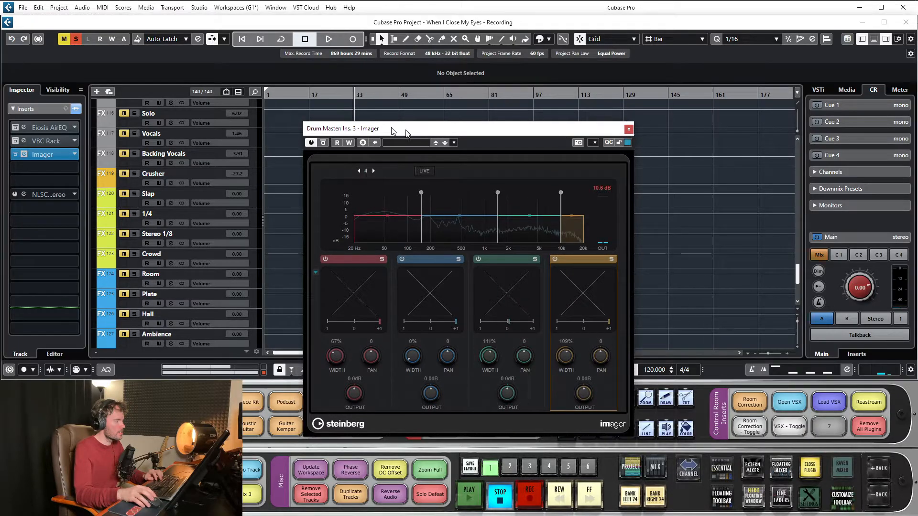
left_click_drag(394, 129, 632, 230)
scroll(516, 189, "up", 5)
scroll(516, 188, "up", 15)
scroll(557, 148, "down", 4)
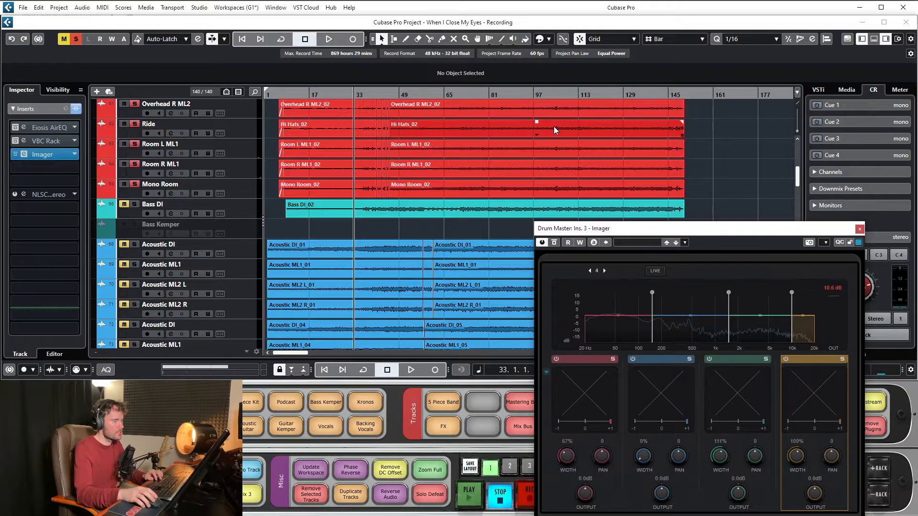
scroll(555, 127, "up", 3)
double_click(571, 91)
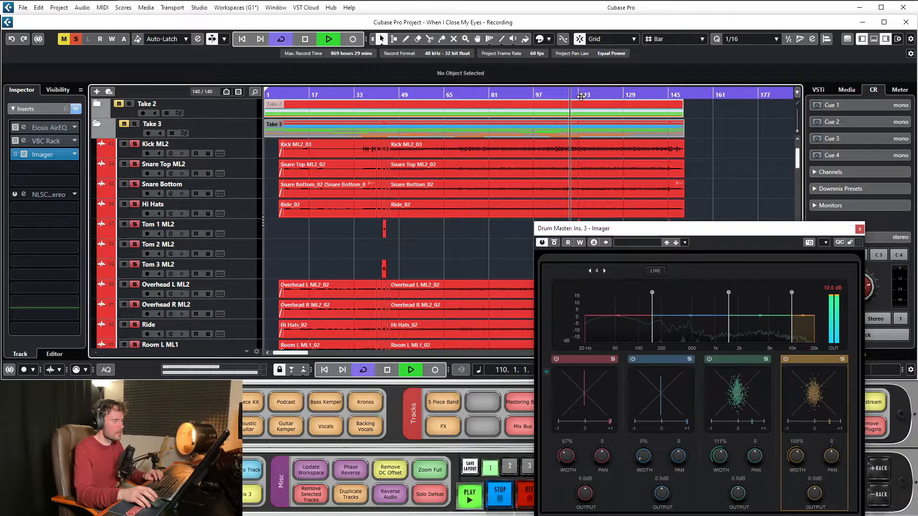
left_click_drag(574, 93, 578, 95)
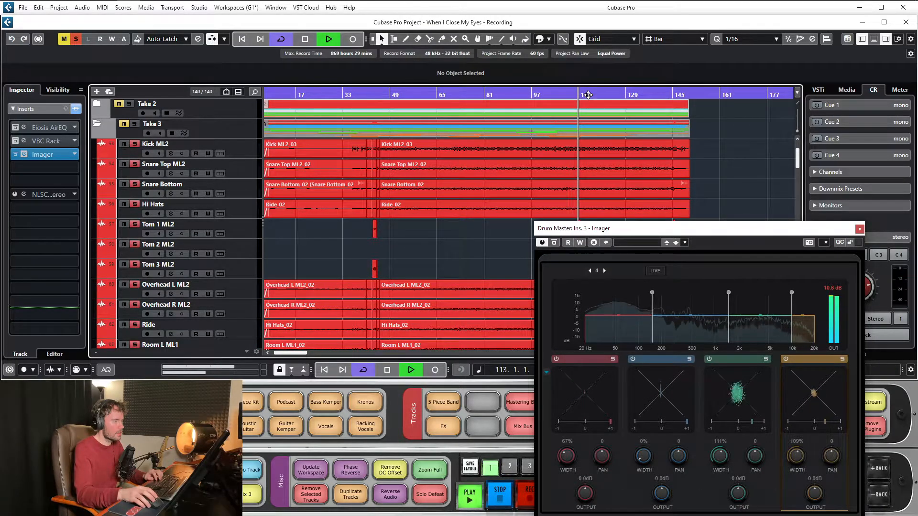
- Relocate playback to another point in the song and bring the Imager window back over the middle of the project
left_click(525, 94)
left_click_drag(633, 227, 759, 167)
scroll(546, 238, "down", 12)
scroll(563, 210, "up", 3)
left_click_drag(518, 92, 798, 107)
left_click_drag(683, 169, 348, 64)
- Set Imager's first band width to 200%, second to 101% and third to 91% during playback
left_click_drag(357, 292, 381, 179)
left_click_drag(434, 290, 441, 243)
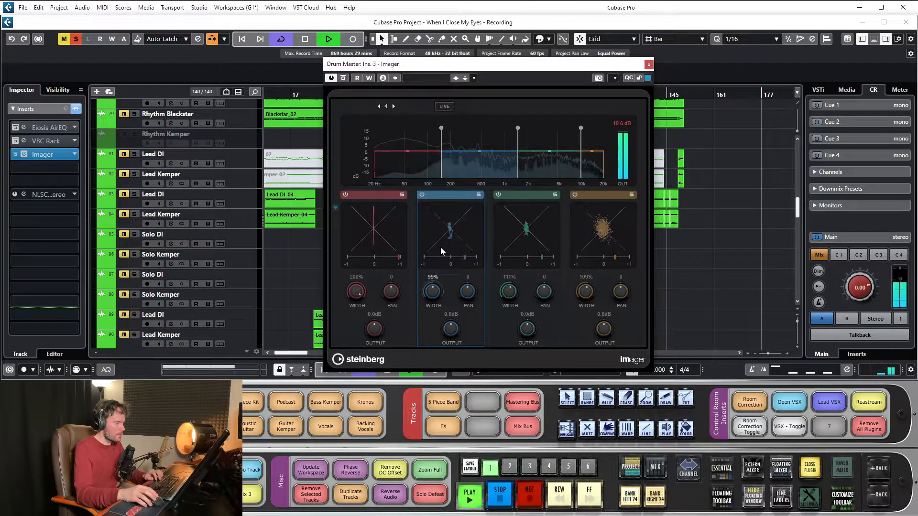
left_click_drag(501, 291, 514, 298)
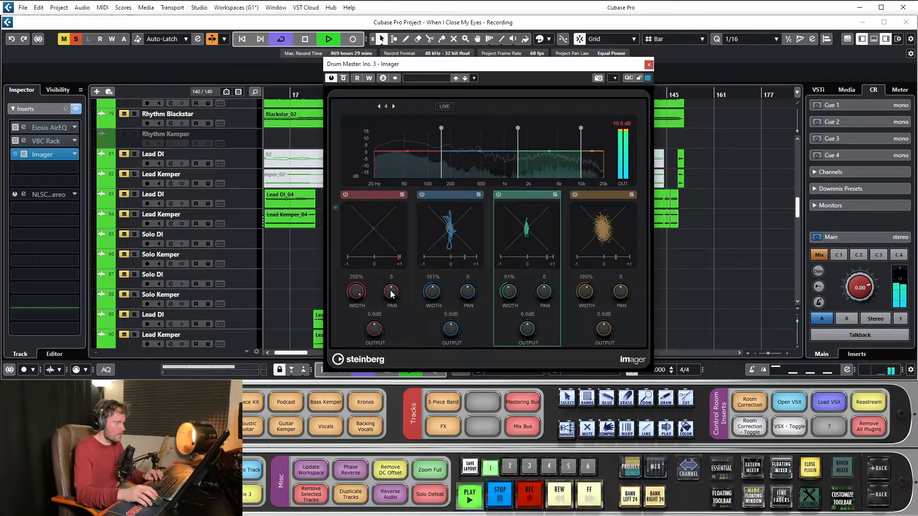
- Narrow Imager's first band to 0% width, resume playback and raise its upper crossover to about 300 Hz
left_click_drag(356, 295, 349, 357)
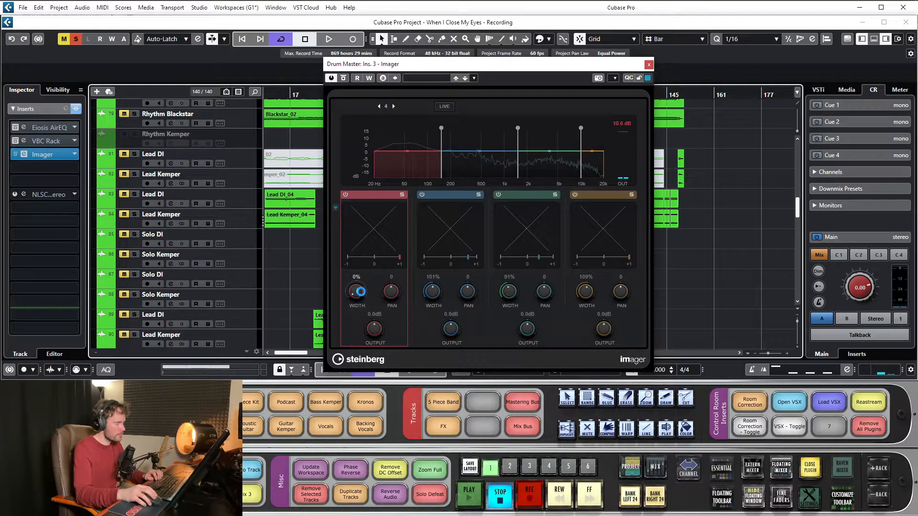
left_click_drag(358, 305, 354, 331)
key("space")
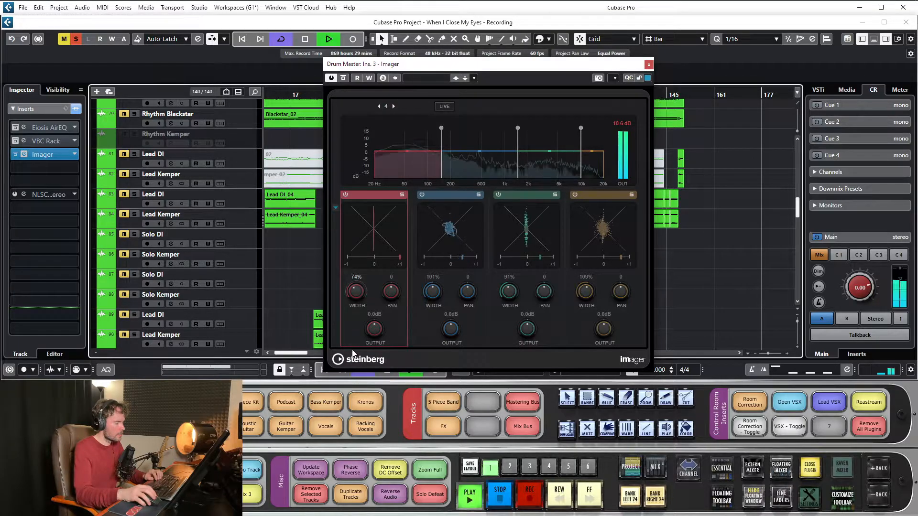
left_click_drag(354, 424, 429, 307)
left_click_drag(443, 149, 467, 128)
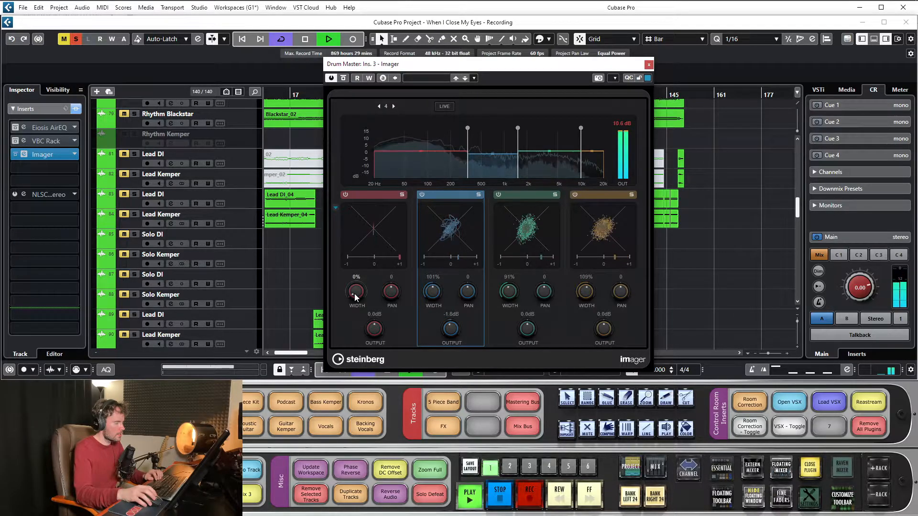
- Move the Imager window below the timeline ruler, set the first band's width to 12% and stop playback
left_click_drag(471, 66, 437, 114)
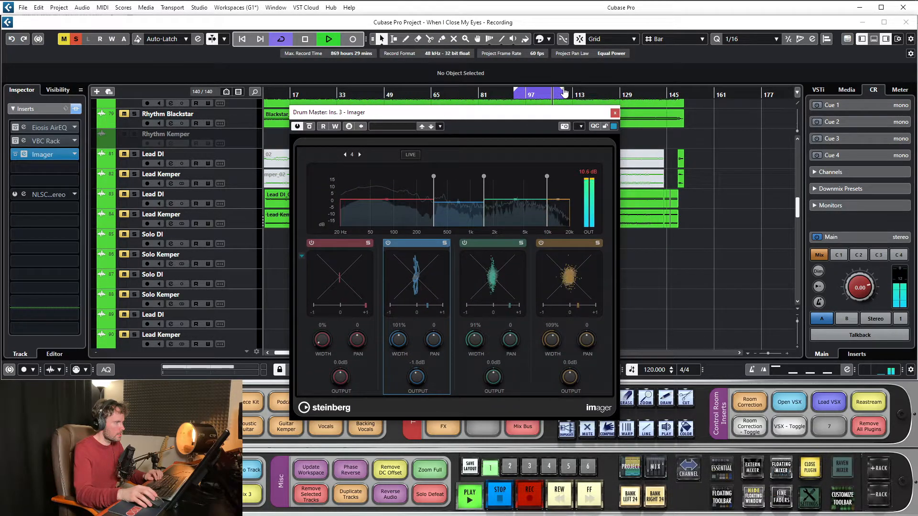
left_click_drag(324, 338, 338, 374)
key("space")
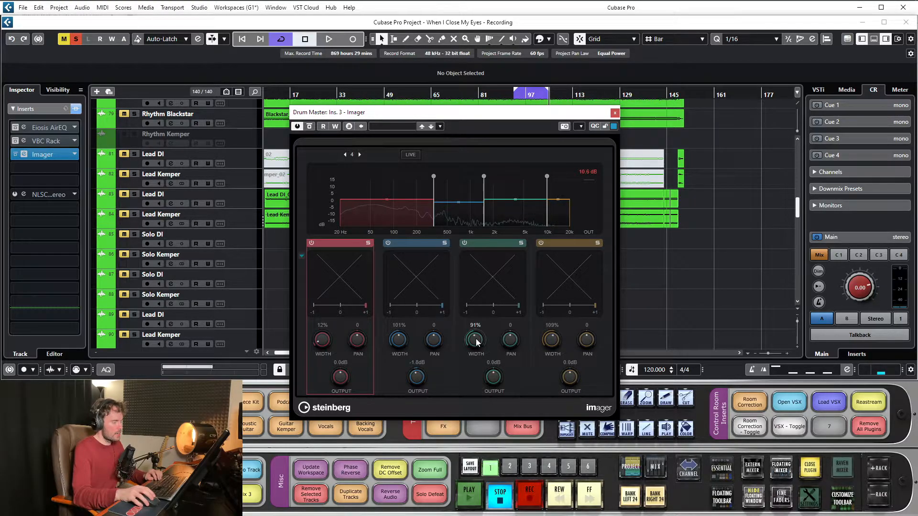
- Restart playback just before the loop and set Imager's second, third and fourth band widths to 168%, 142% and 175%
left_click(511, 97)
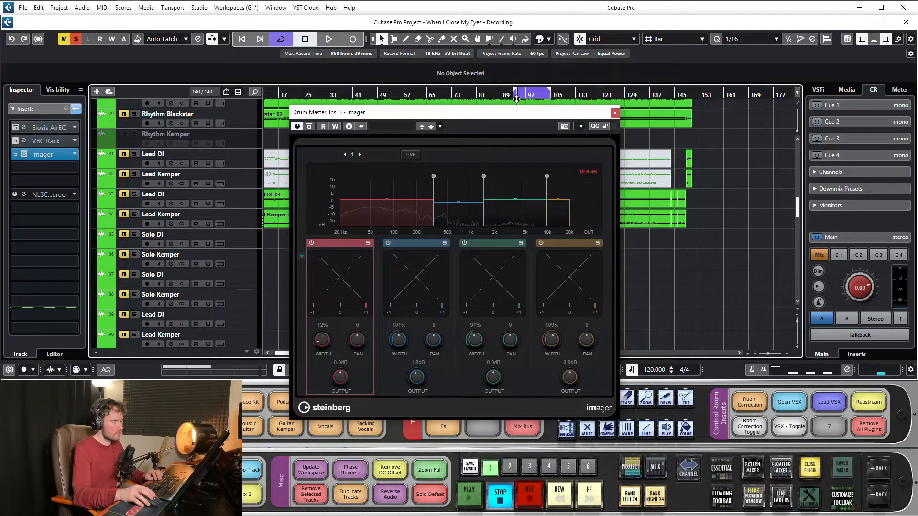
key("space")
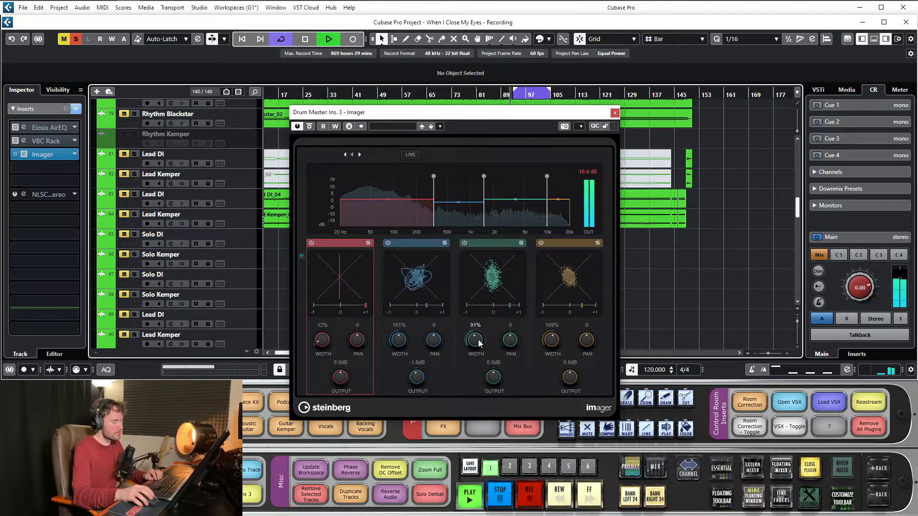
left_click_drag(479, 340, 483, 324)
left_click_drag(555, 338, 564, 313)
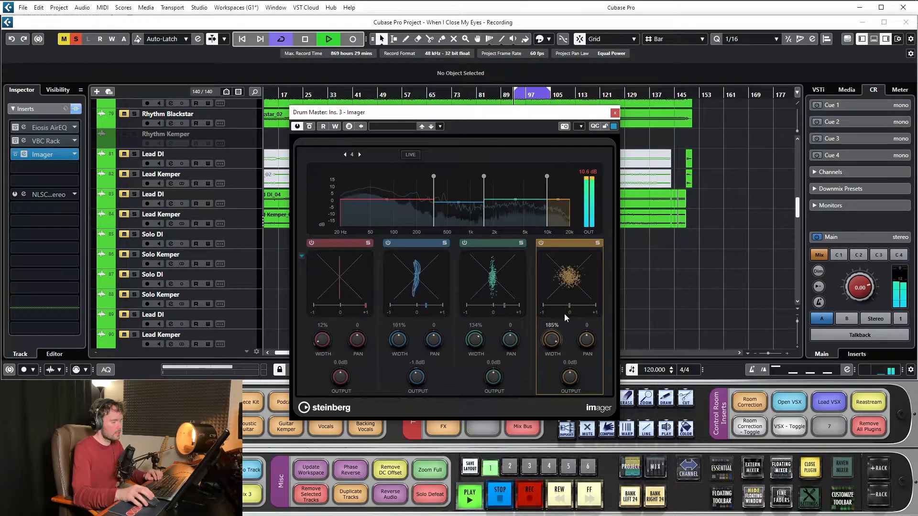
mouse_move(478, 337)
left_mouse_down()
mouse_move(487, 312)
mouse_move(477, 333)
left_mouse_up()
left_click_drag(401, 339, 411, 314)
- Bypass Imager and re-enable it during playback to compare the drum sound, and stop playback
left_click(309, 128)
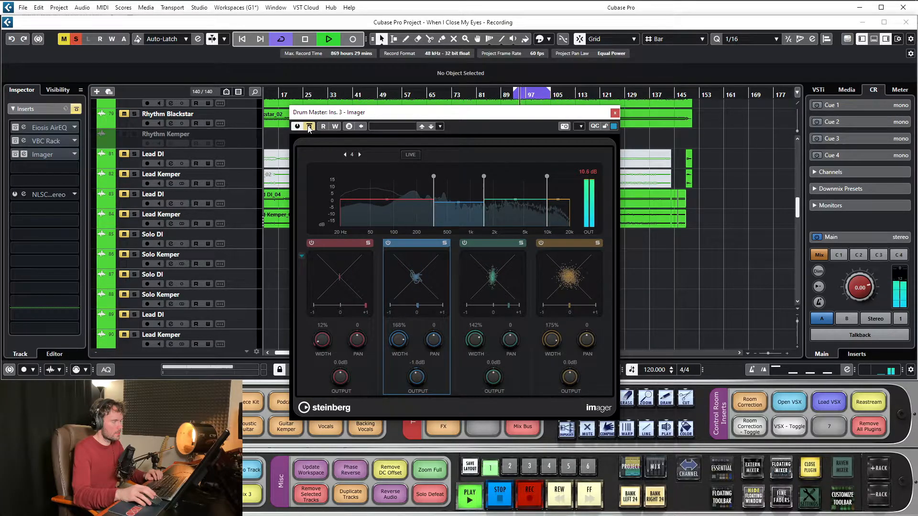
left_click(309, 128)
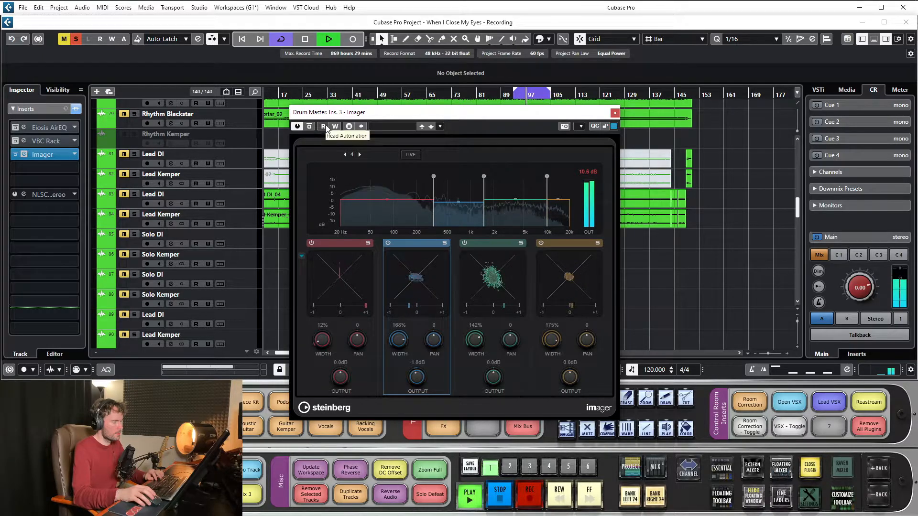
key("space")
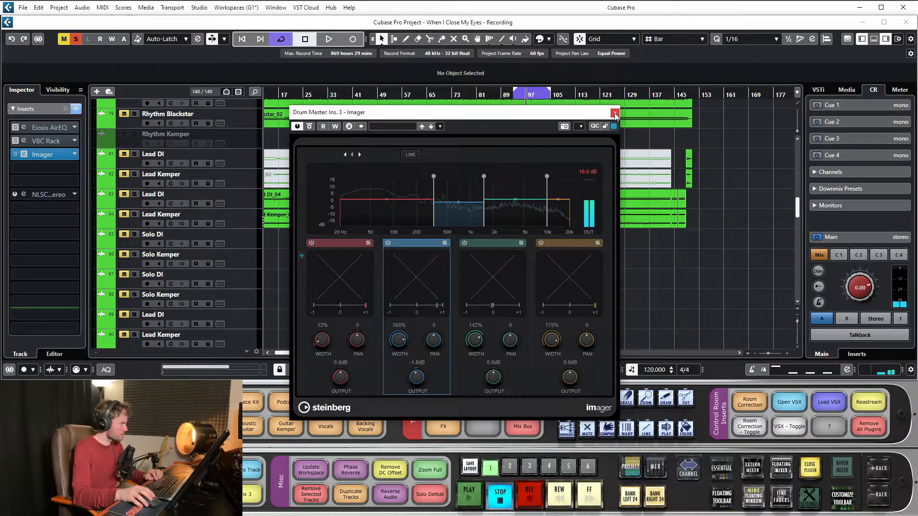
- Load Vitamin Stereo into the Drum Master's fourth insert slot and arrange its window beside Imager for comparison
left_click_drag(508, 115, 646, 89)
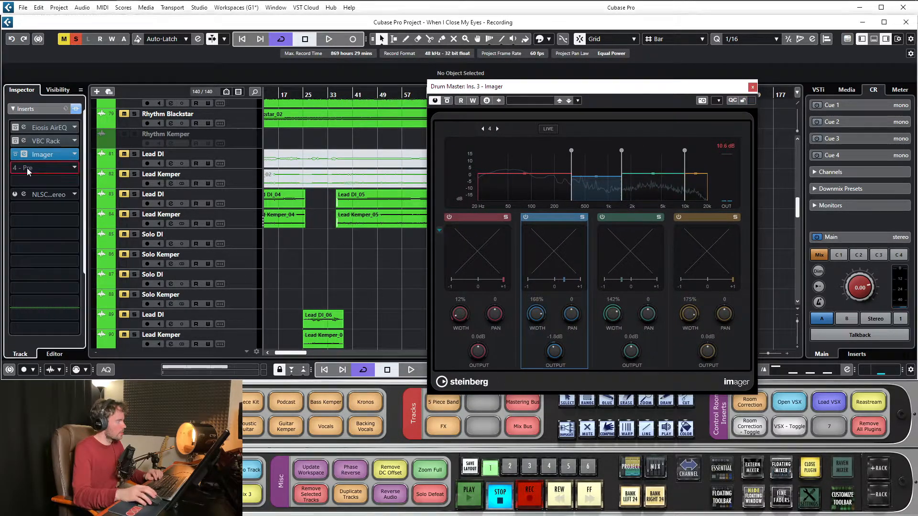
left_click(46, 167)
type("vit")
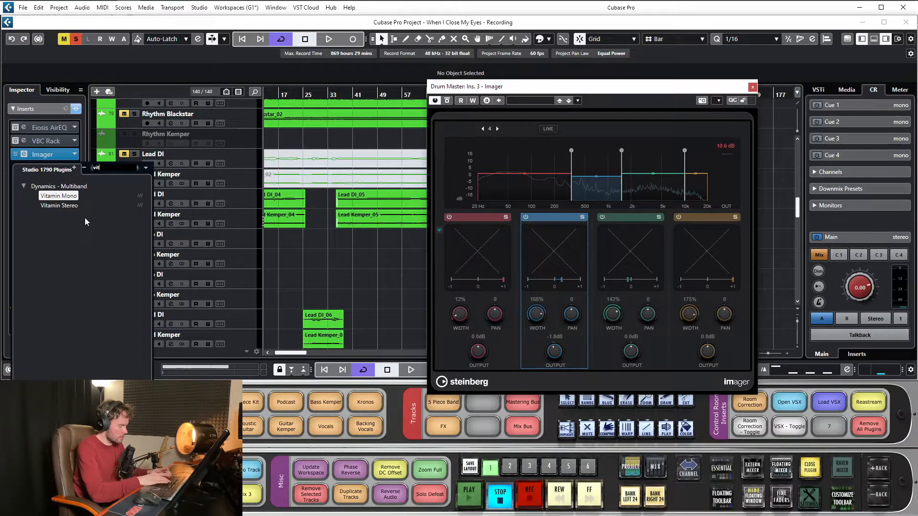
left_click(65, 206)
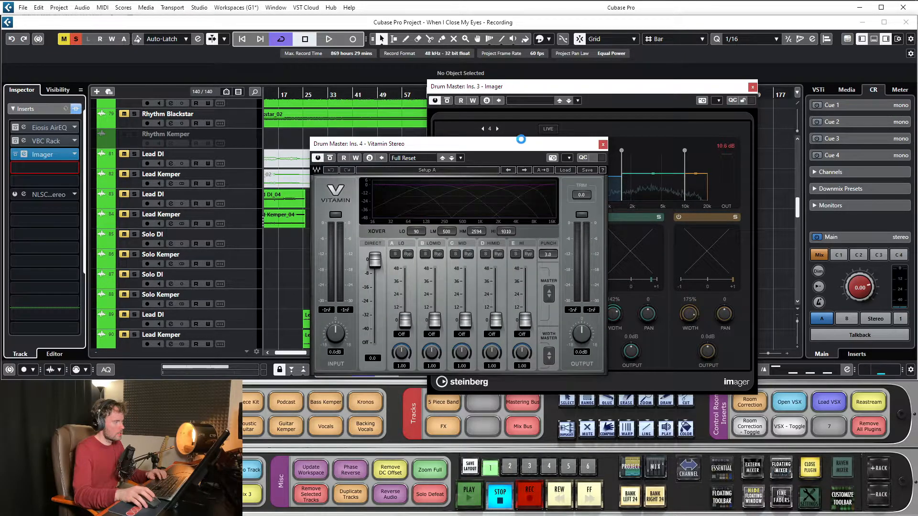
left_click_drag(520, 143, 325, 110)
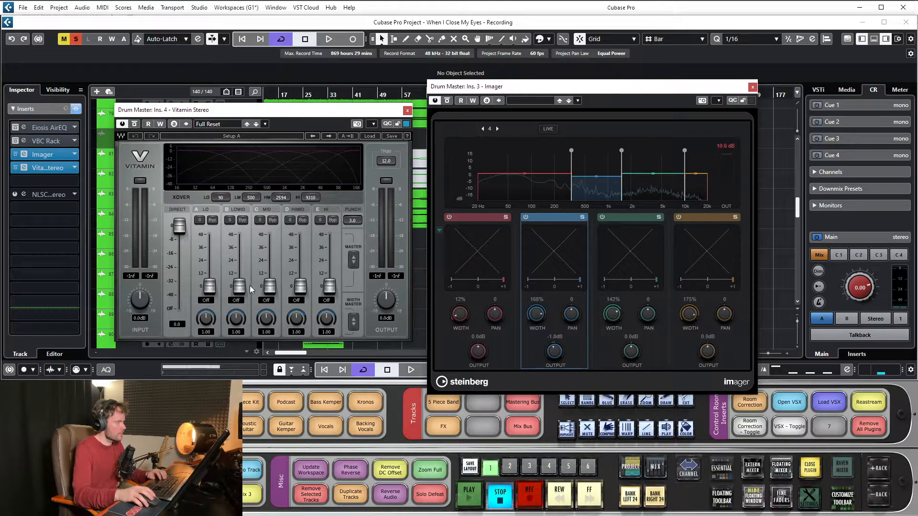
left_click_drag(264, 116, 302, 122)
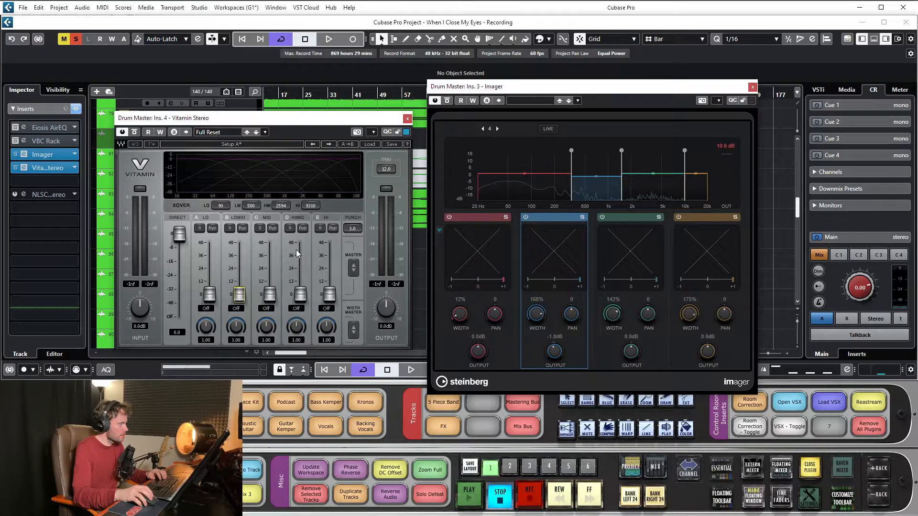
left_click_drag(244, 132, 382, 139)
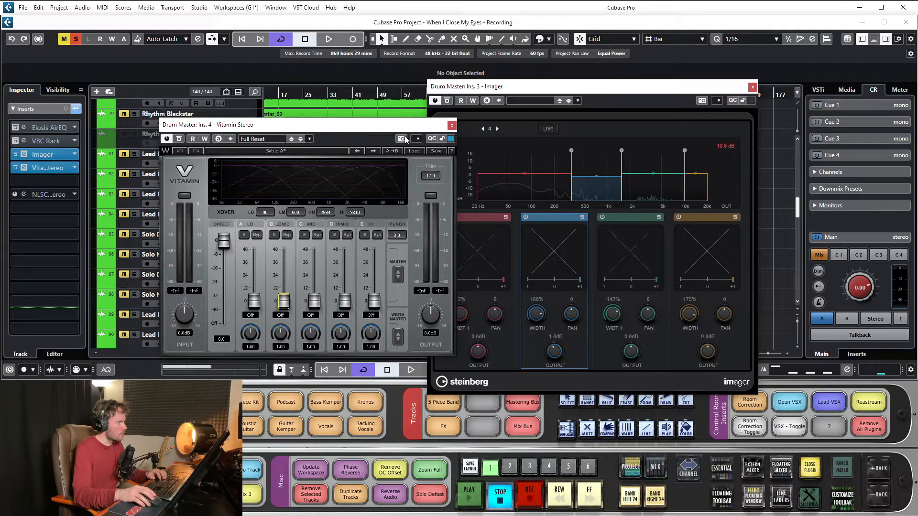
- Close both plug-in windows and remove Vitamin Stereo and Imager from the Drum Master inserts
left_click(451, 126)
left_click(753, 88)
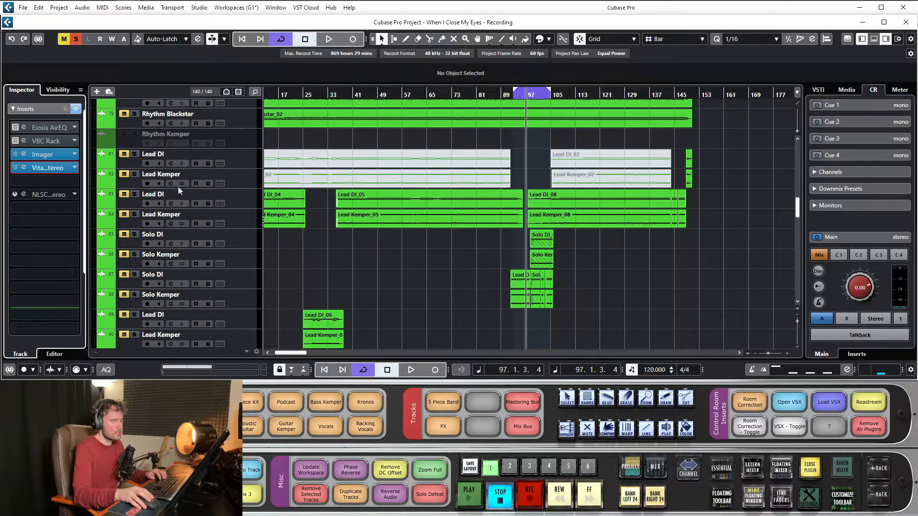
left_click(77, 165)
left_click(53, 185)
left_click(74, 154)
left_click(51, 171)
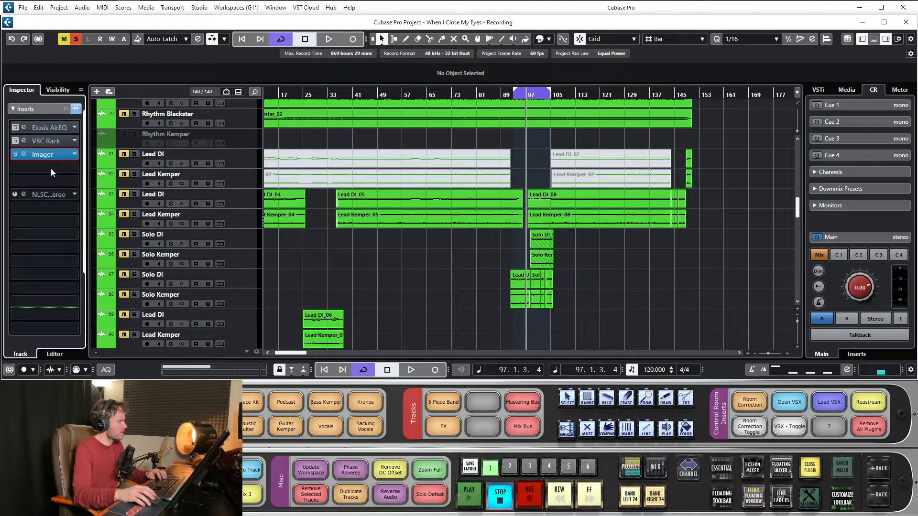
left_click(69, 155)
left_click(24, 182)
left_click(24, 183)
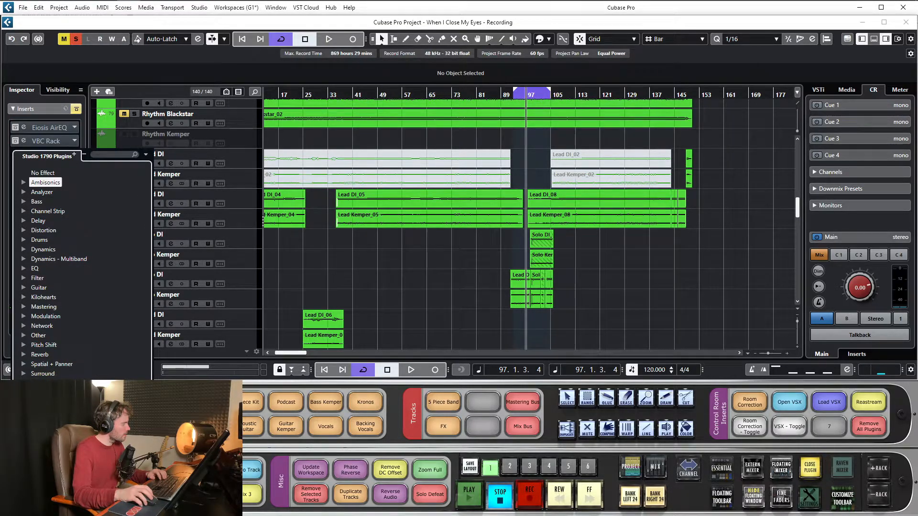
key("Escape")
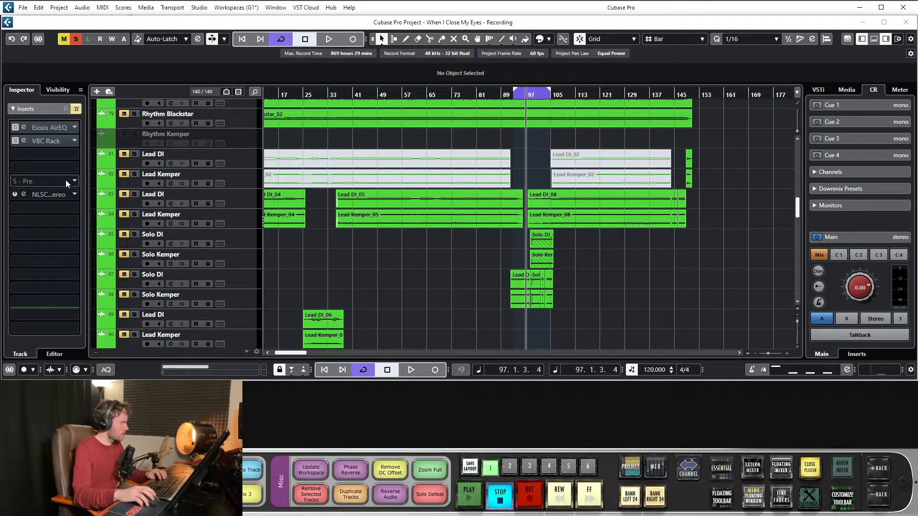
- Load SuperVision from the Tools category into the Drum Master's fourth insert slot and position its window over the arrangement
left_click(74, 167)
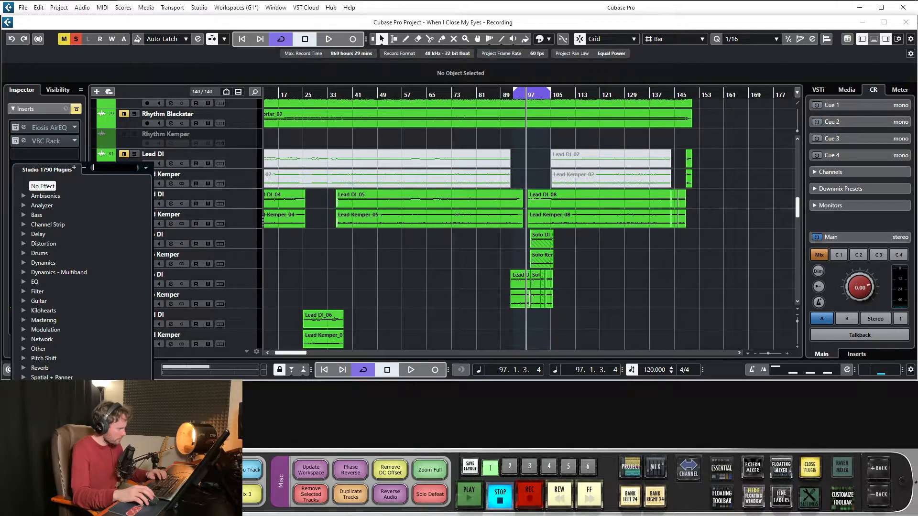
left_click(24, 397)
scroll(24, 396, "down", 3)
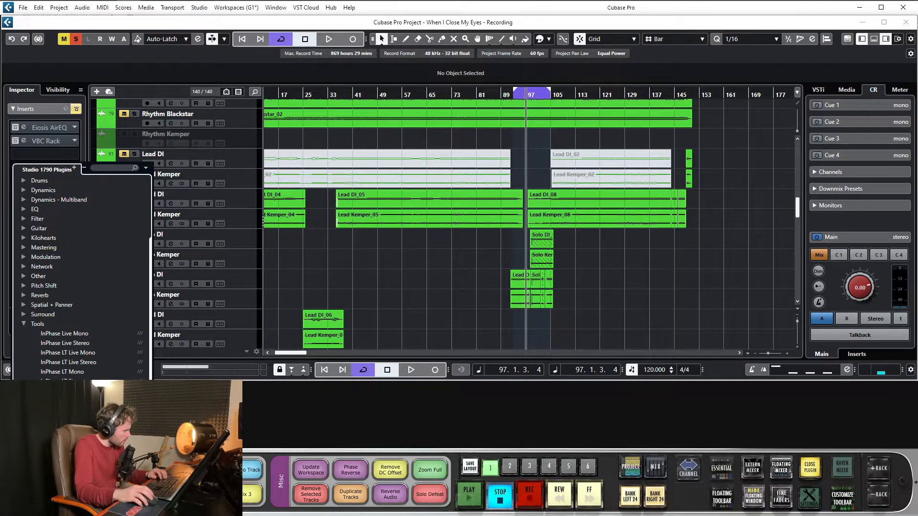
left_click(58, 425)
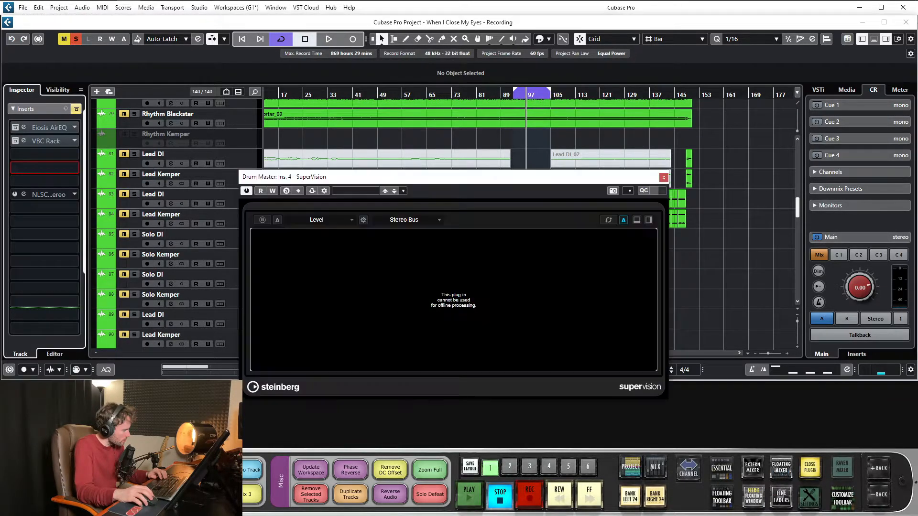
left_click_drag(450, 179, 499, 163)
left_click(632, 404)
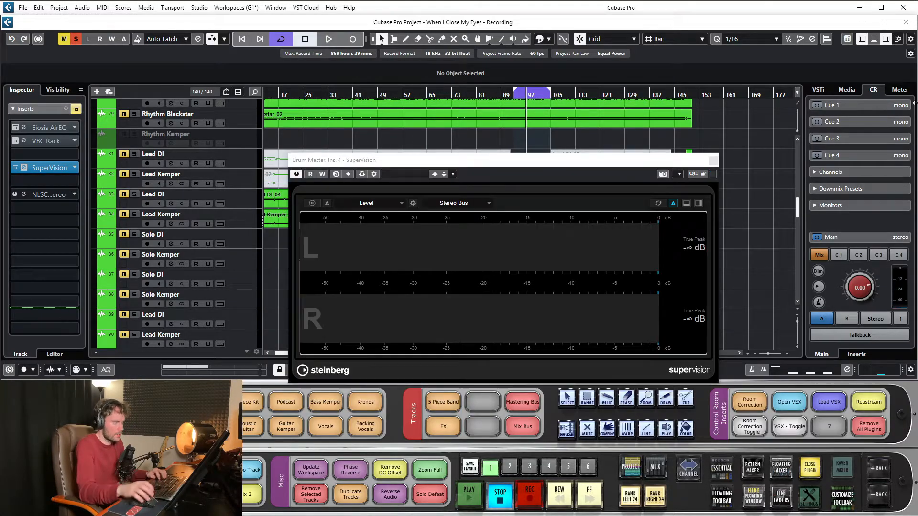
left_click_drag(444, 161, 442, 104)
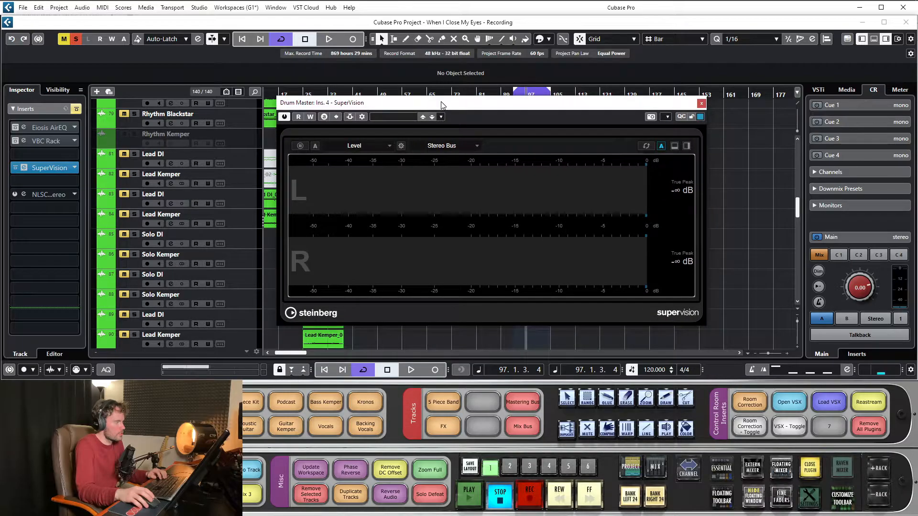
left_click_drag(540, 106, 548, 116)
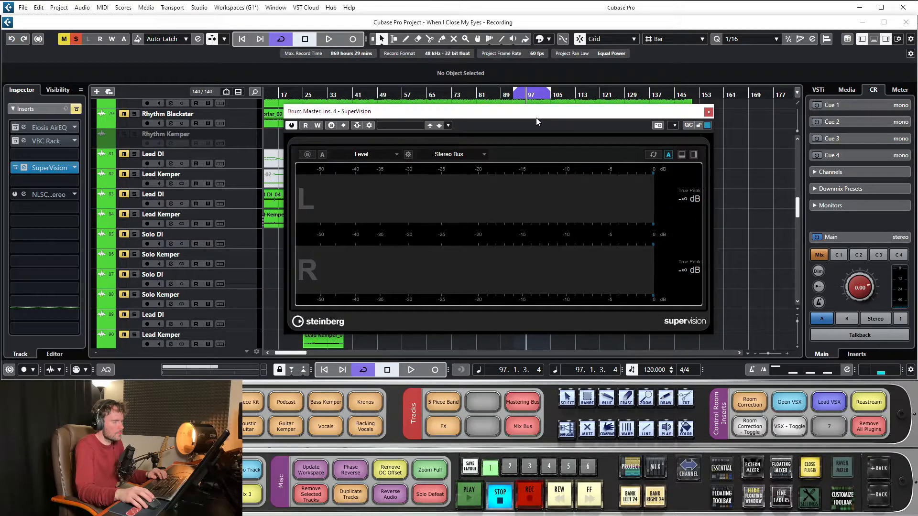
- Play a short passage of the loop to examine SuperVision's Level meter, and reposition its window
key("space")
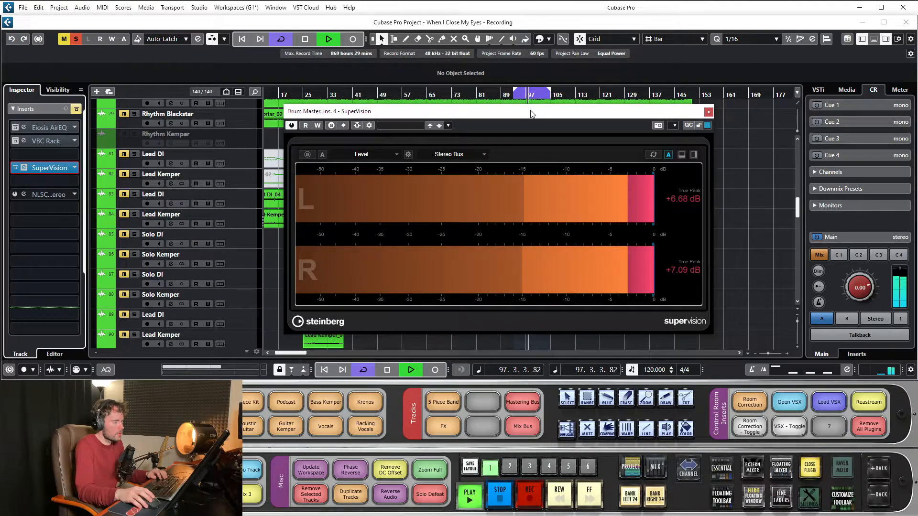
key("space")
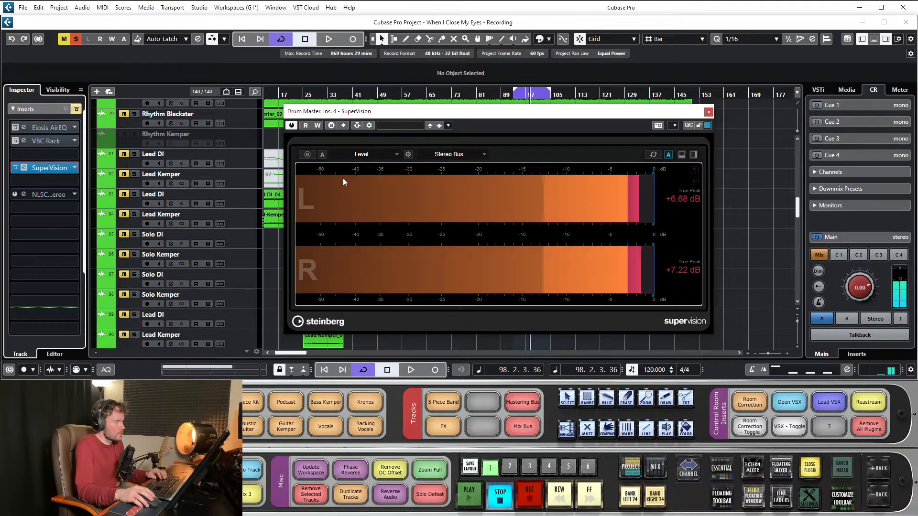
left_click_drag(416, 123, 410, 156)
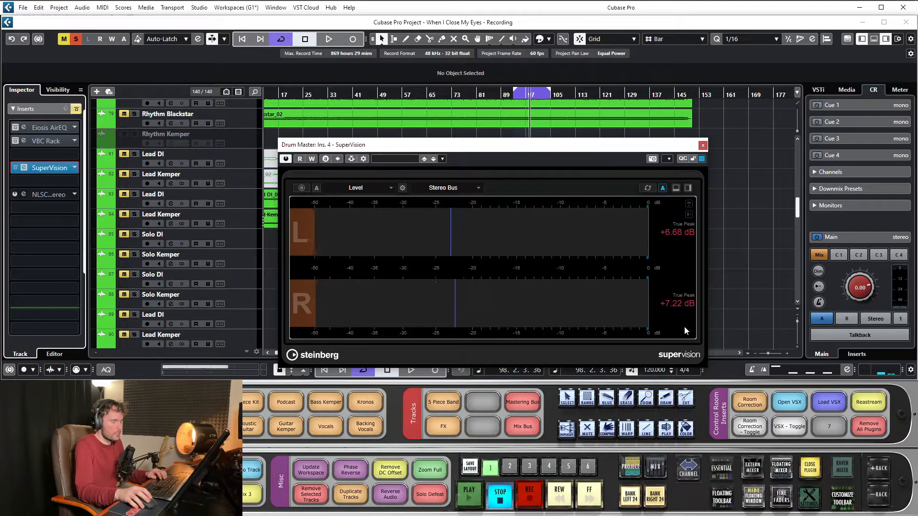
left_click_drag(575, 151, 548, 129)
- Switch SuperVision's display module from Level to the VU meter in the Signal category
left_click(366, 165)
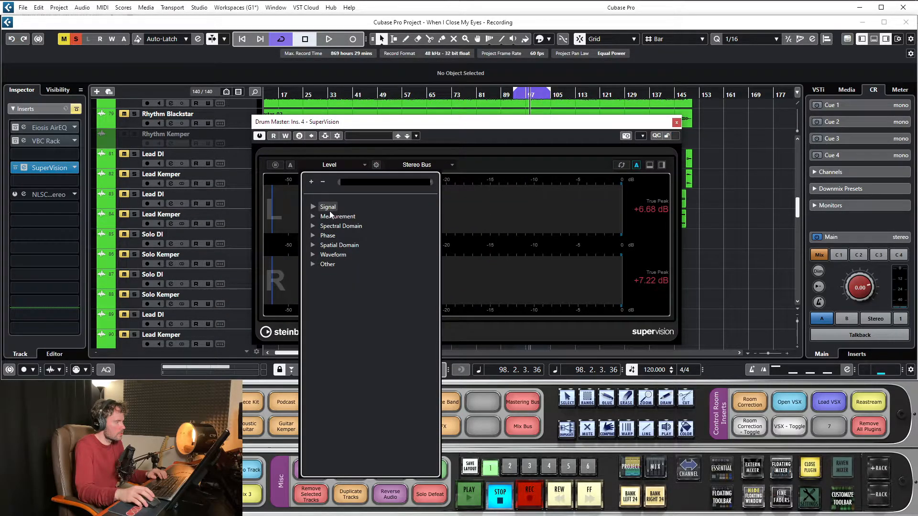
left_click(314, 208)
left_click(334, 226)
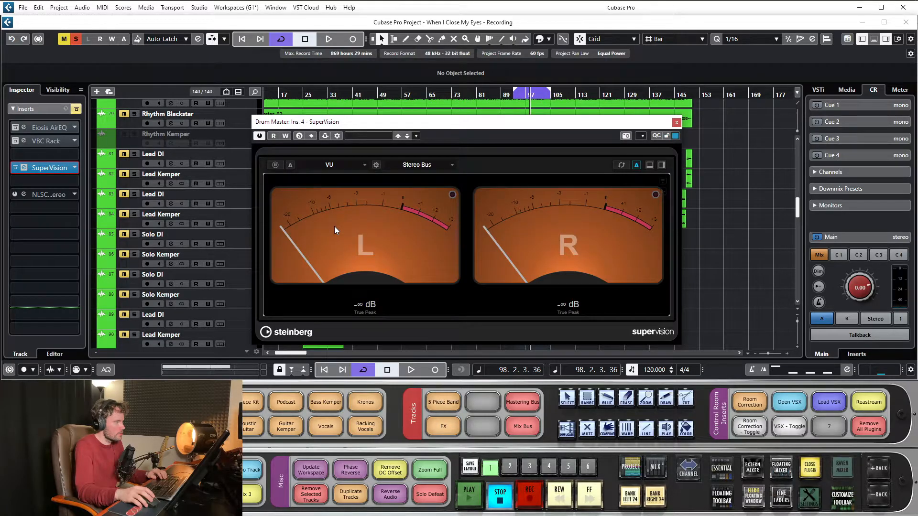
- Play the loop through the VU meters and shrink the SuperVision window to a compact size
key("space")
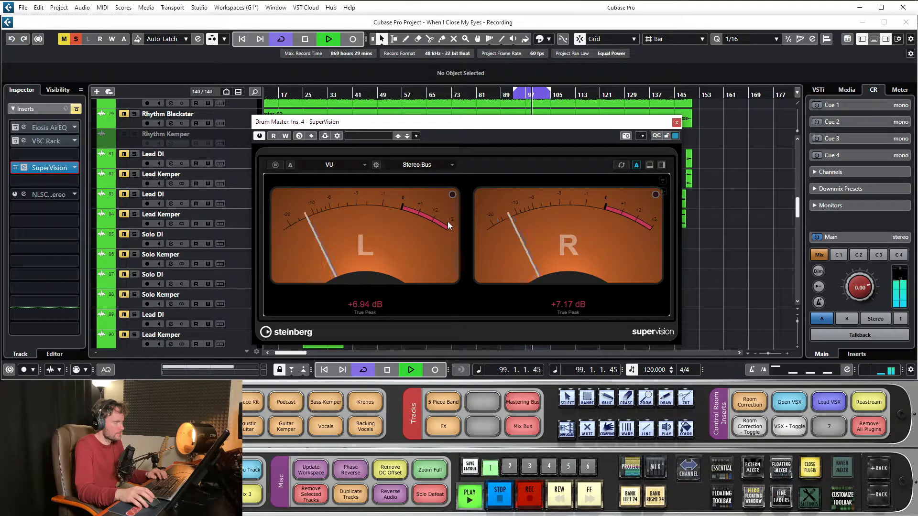
left_click_drag(683, 345, 502, 326)
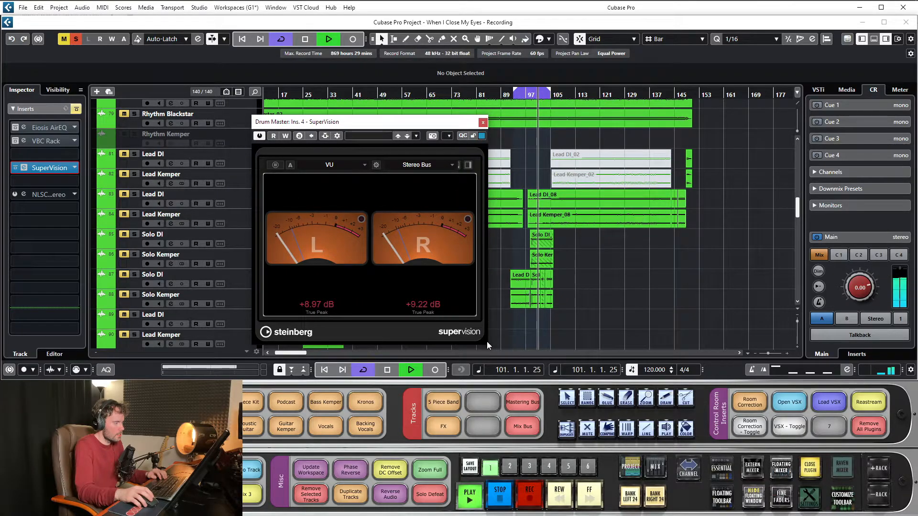
left_click_drag(487, 342, 377, 242)
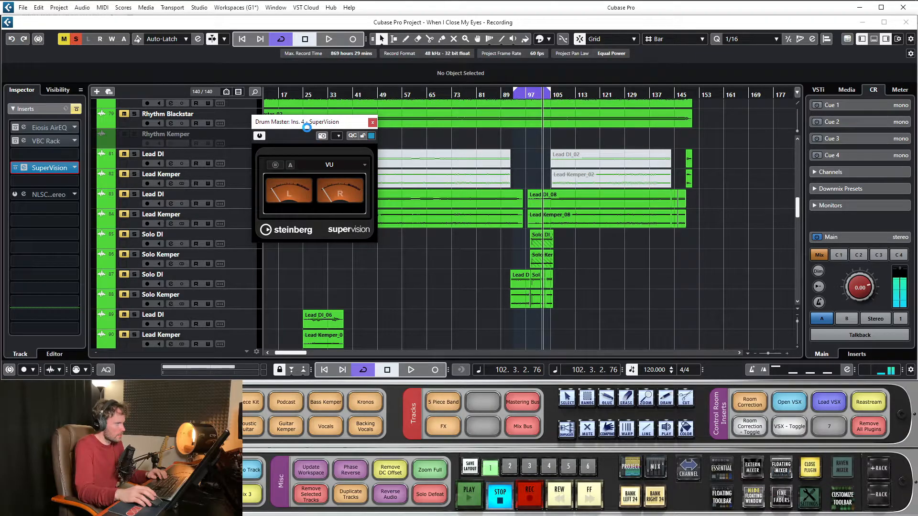
- Move the SuperVision window clear of the arrangement's tracks and switch its display module to Level Histogram in the Signal category
left_click_drag(302, 125, 733, 47)
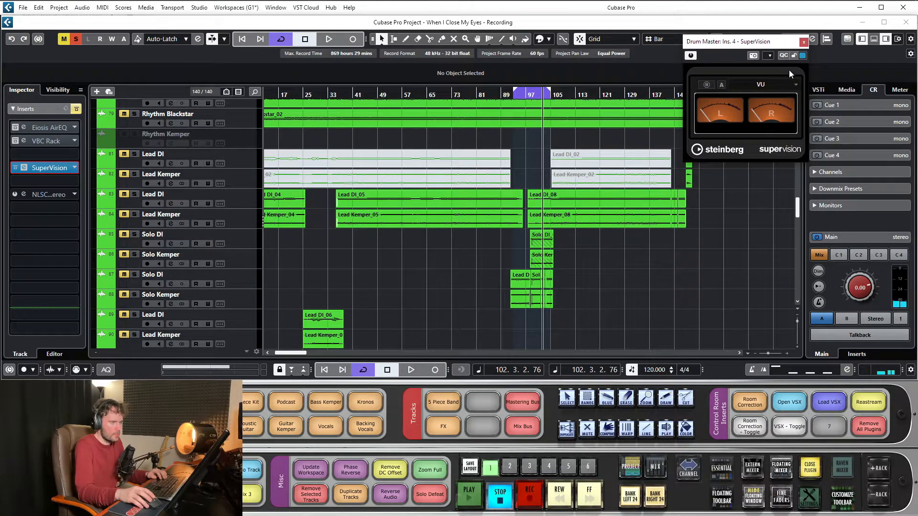
left_click(795, 86)
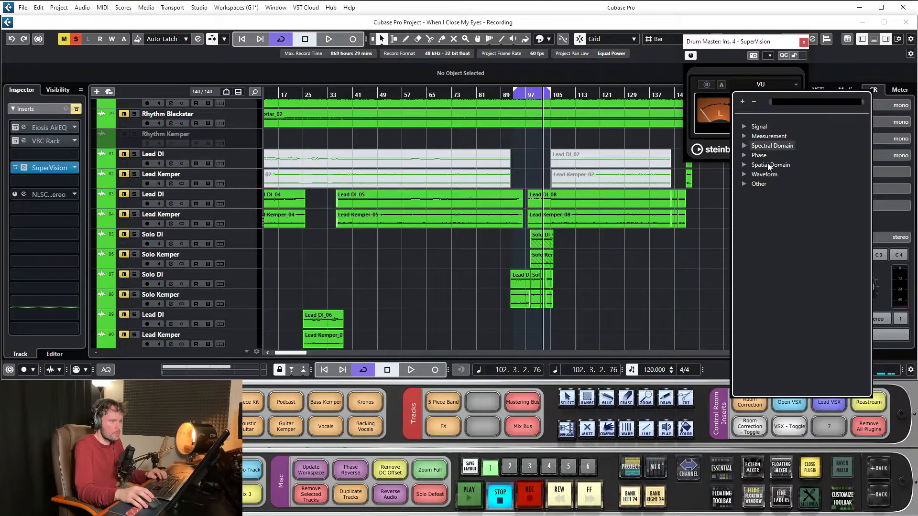
left_click(743, 126)
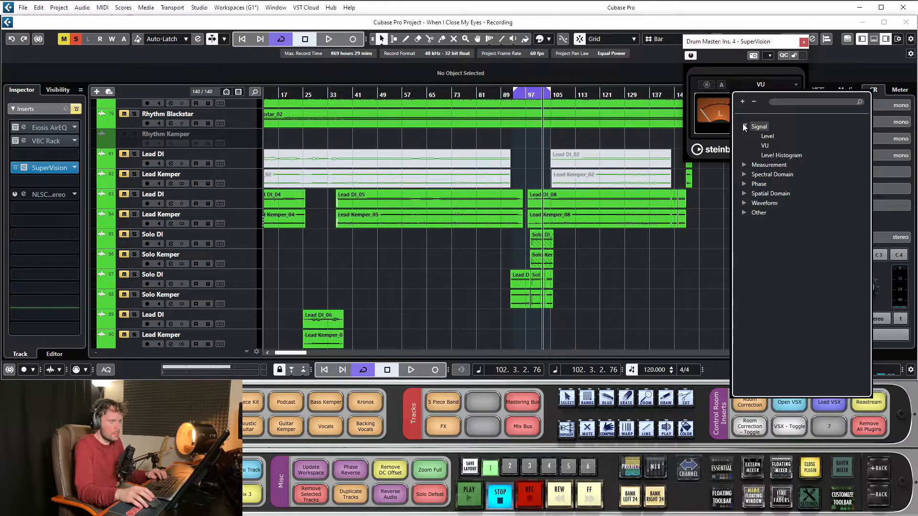
left_click(775, 155)
- Switch SuperVision's display module to Loudness in the Measurement category, followed by Balance in the Phase category
left_click(776, 85)
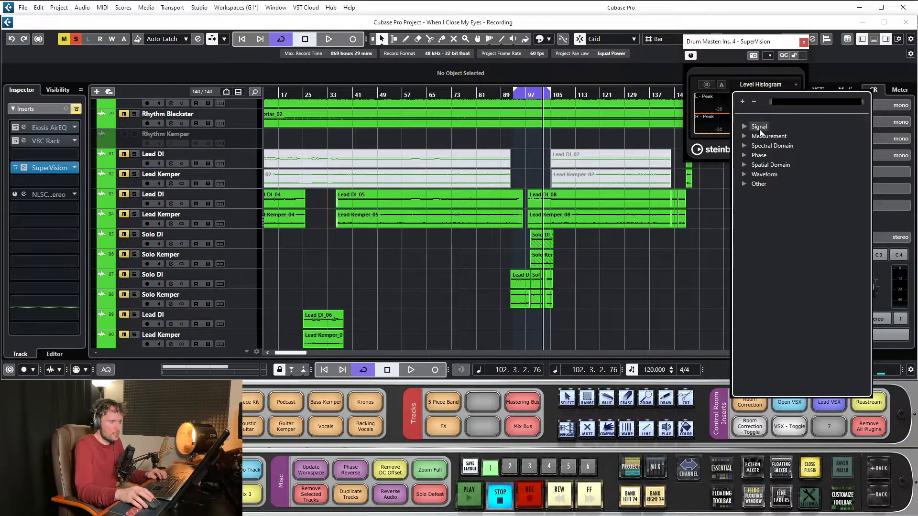
left_click(745, 137)
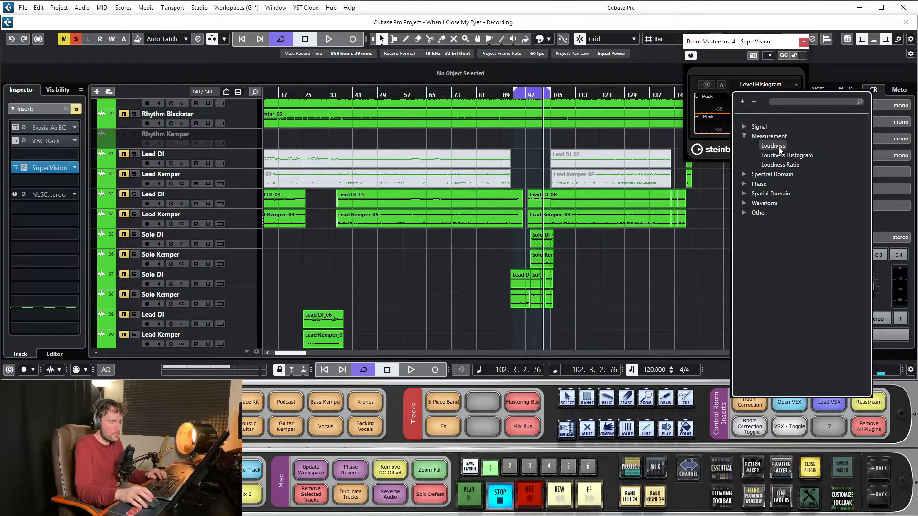
left_click(778, 147)
left_click(779, 84)
left_click(743, 156)
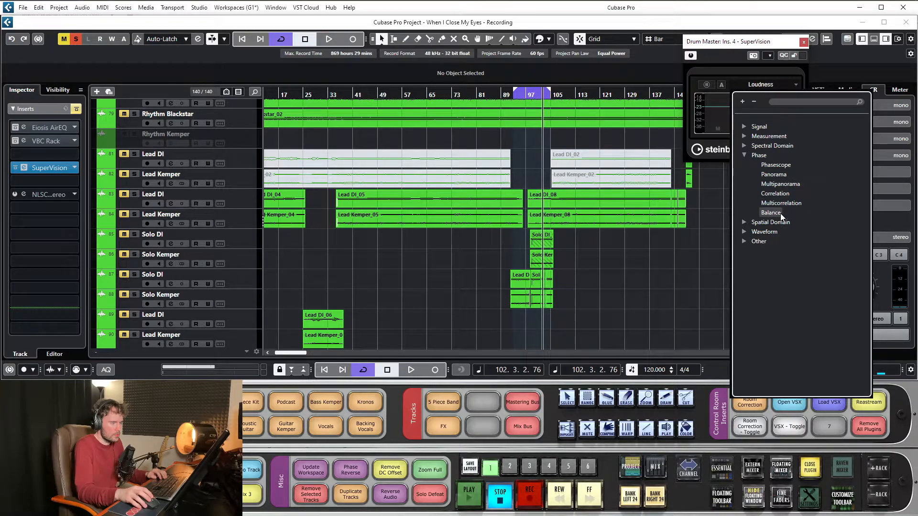
left_click(777, 211)
- Switch SuperVision to the Phasescope module in the Phase category and play the loop to examine the stereo image
left_click(779, 82)
left_click(760, 155)
left_click(777, 165)
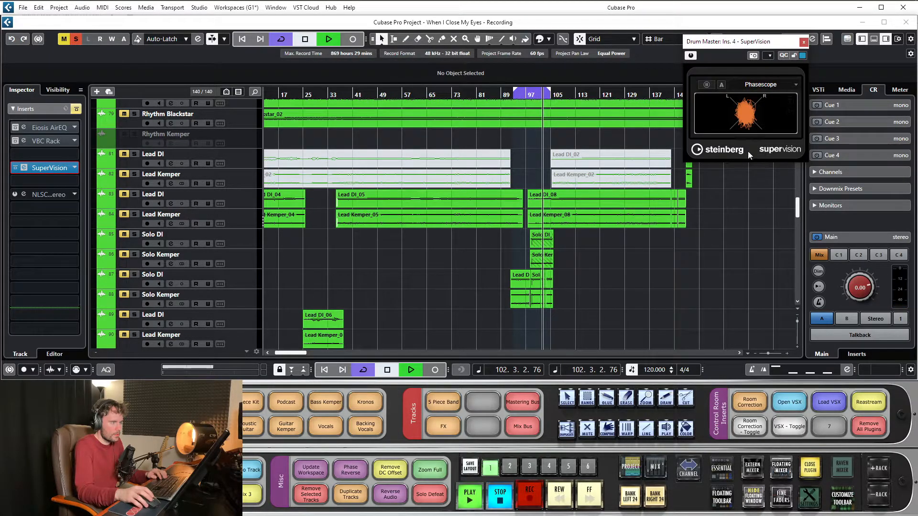
- Browse SuperVision's Waveform modules and switch the display to the Time module in the Other category
left_click(769, 86)
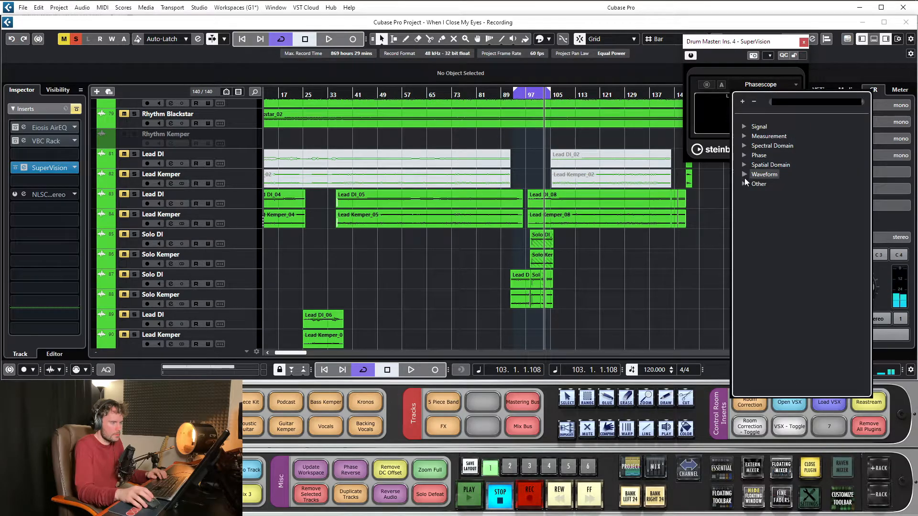
left_click(744, 175)
left_click(759, 213)
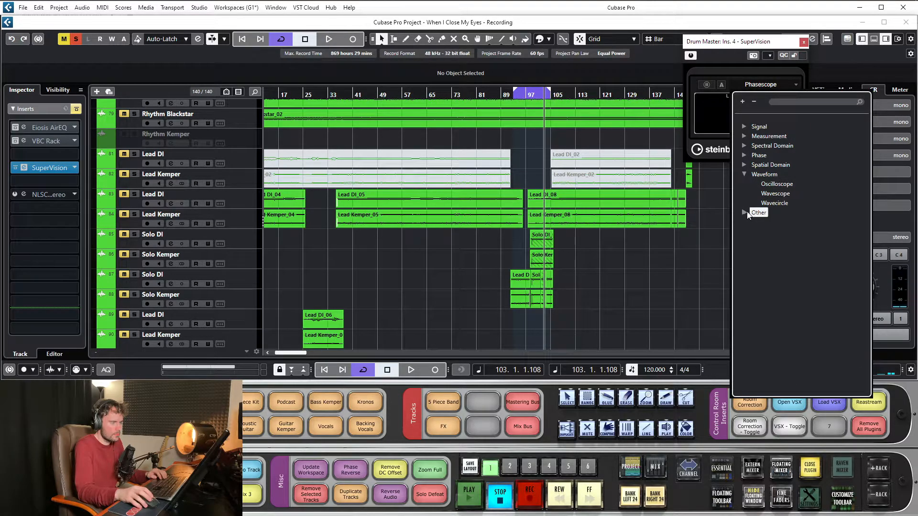
left_click(744, 212)
left_click(768, 222)
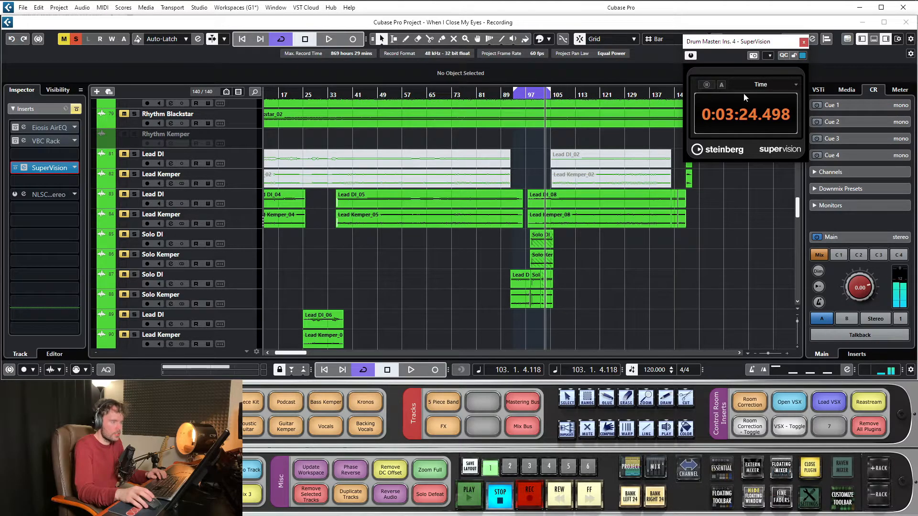
- Dismiss SuperVision's module list and move the project cursor back to bar 80 with the Time display in view
left_click(793, 82)
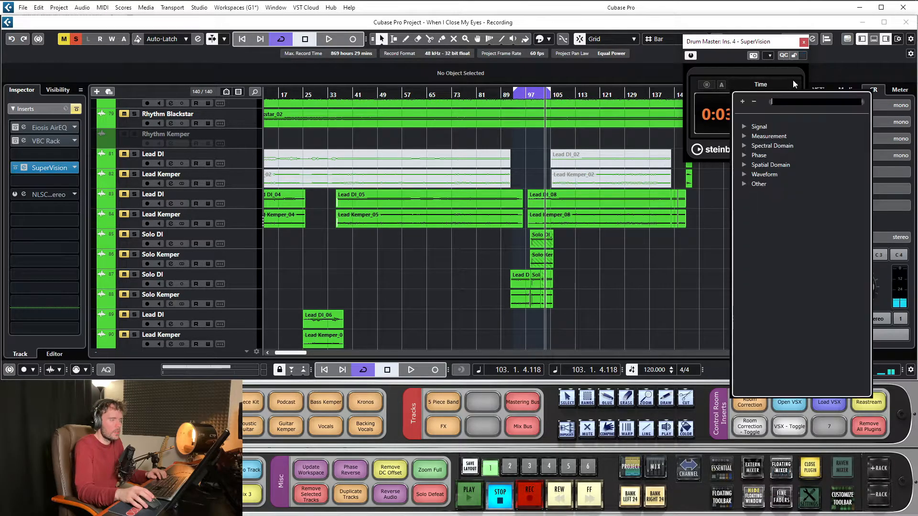
left_click(675, 243)
left_click_drag(298, 97, 480, 91)
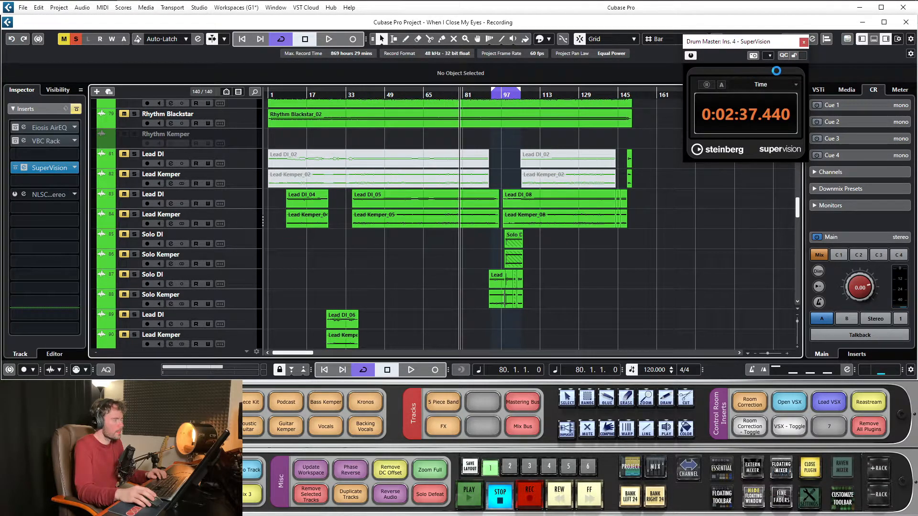
- Close the SuperVision window and remove the plug-in from the Drum Master's fourth insert slot by choosing No Effect
left_click(804, 42)
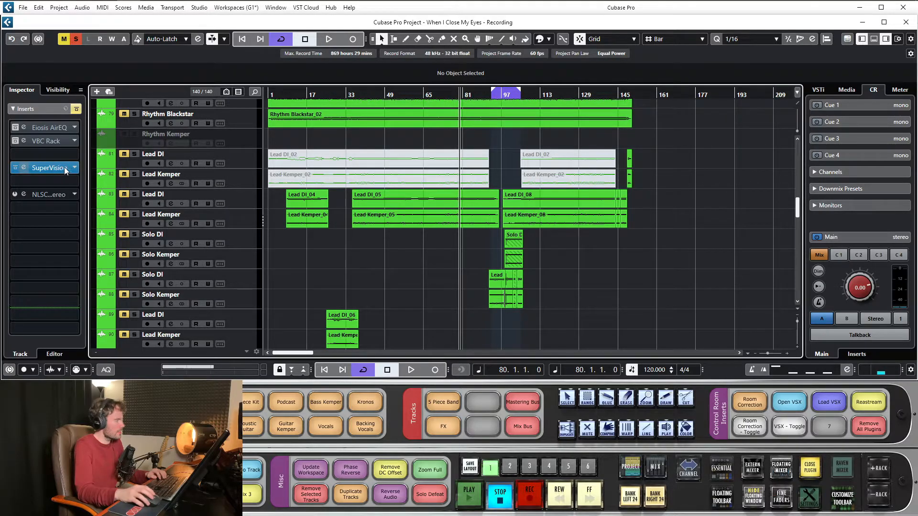
left_click(40, 193)
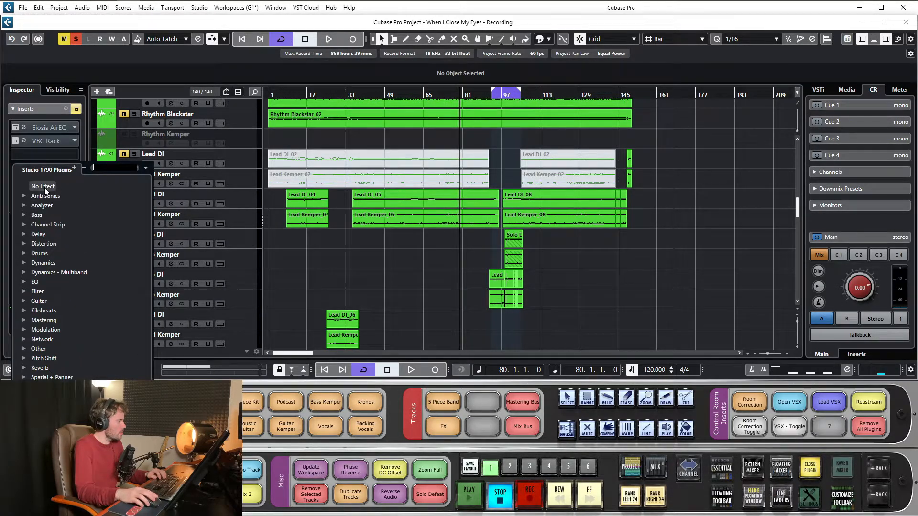
left_click(45, 186)
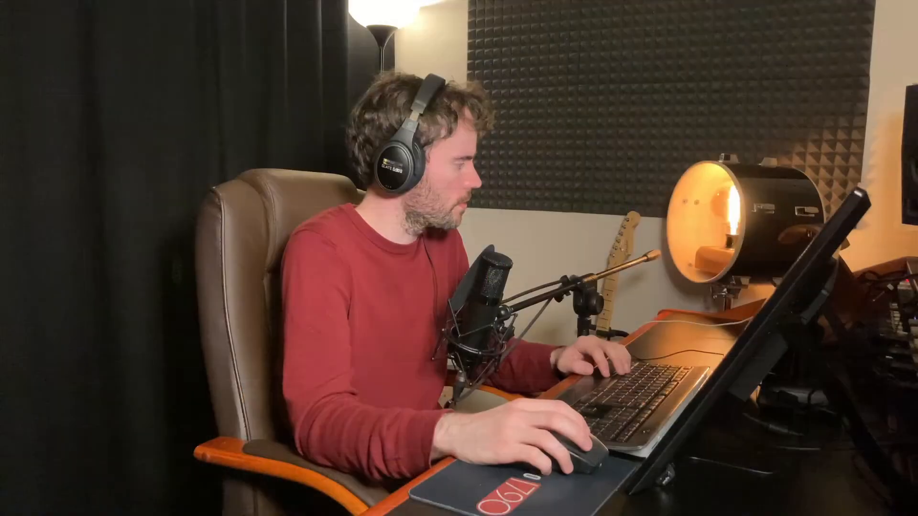